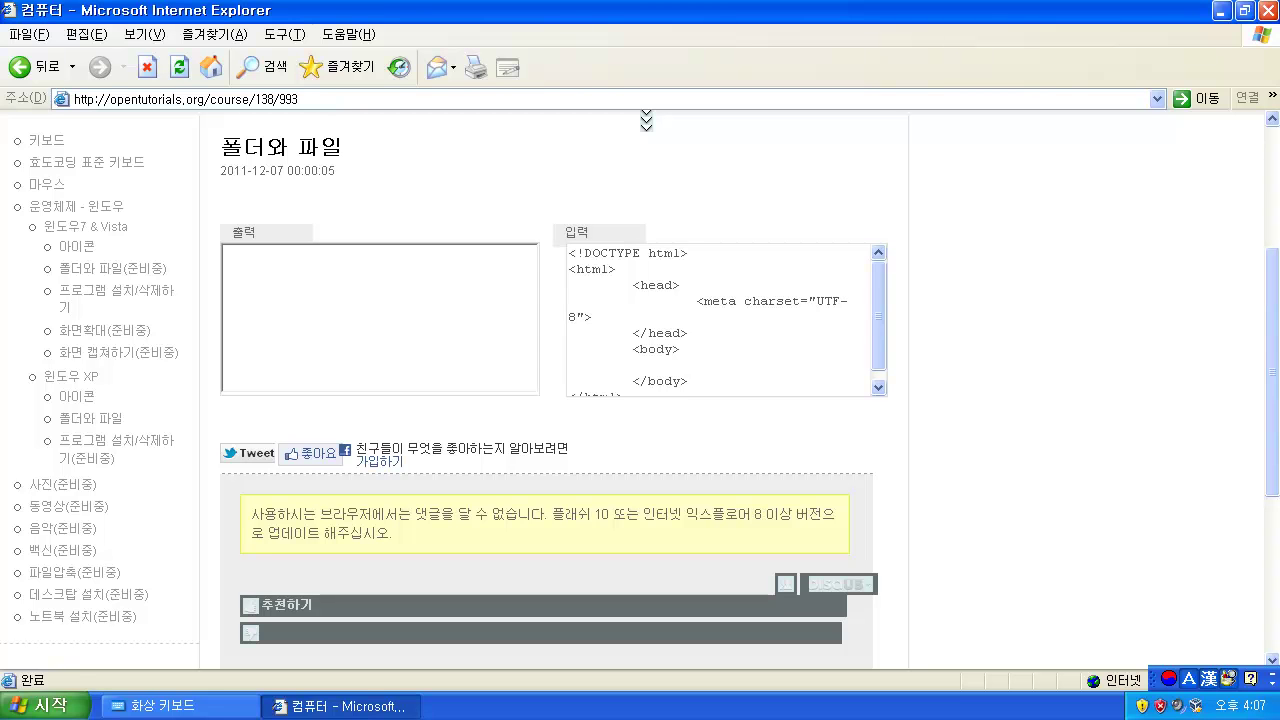
Step: Minimize the browser, open a Windows 탐색기 window from the 보조프로그램 group and close it
click(1221, 11)
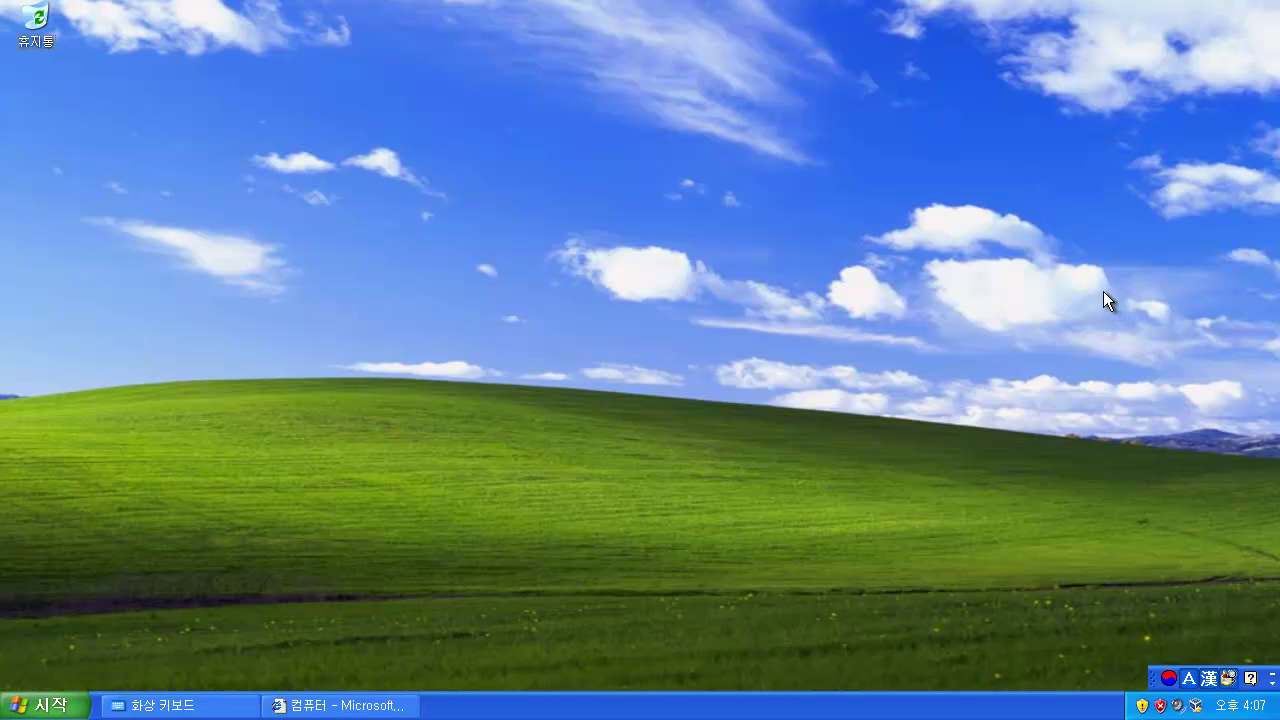
click(45, 705)
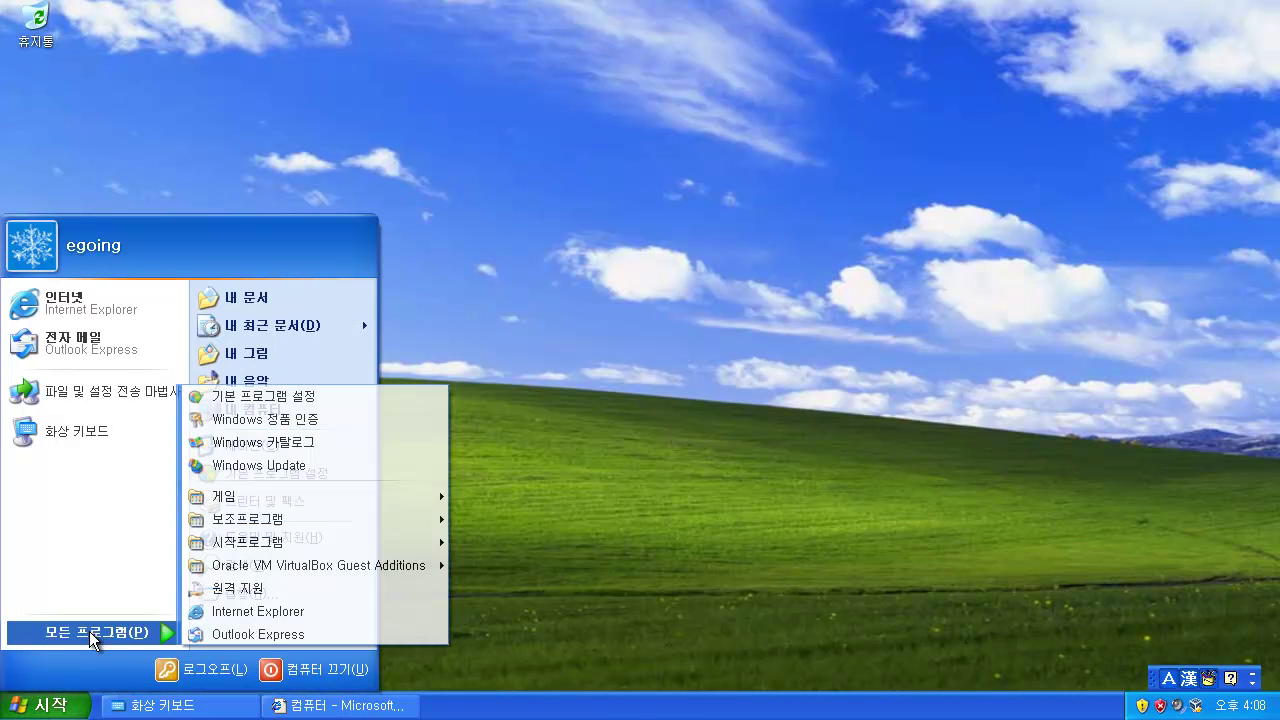
click(62, 708)
click(62, 708)
mouse_move(76, 652)
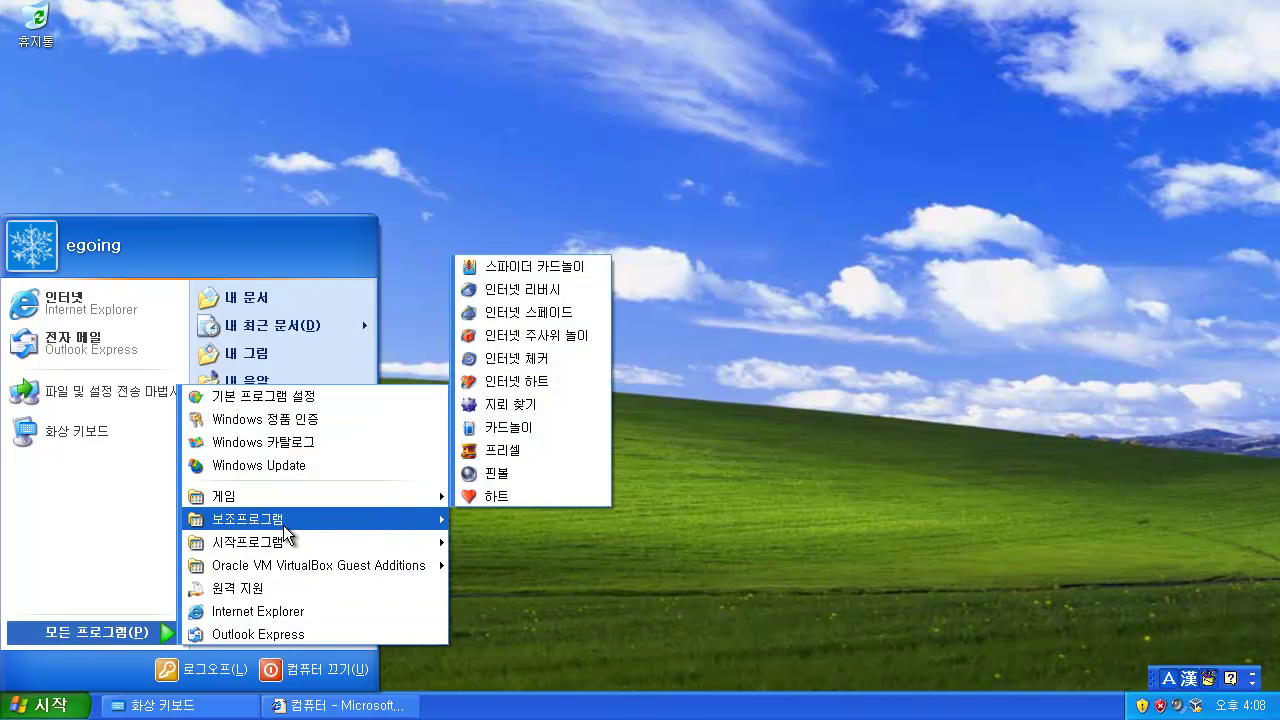
mouse_move(285, 528)
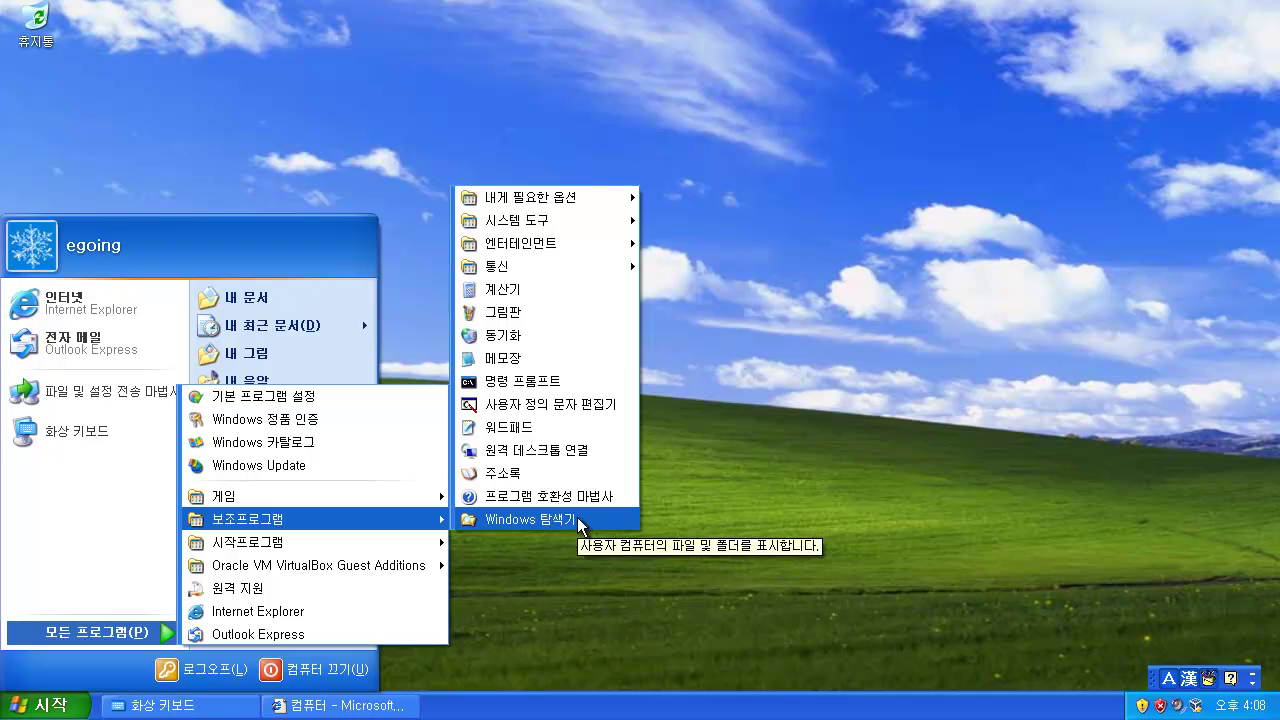
click(530, 519)
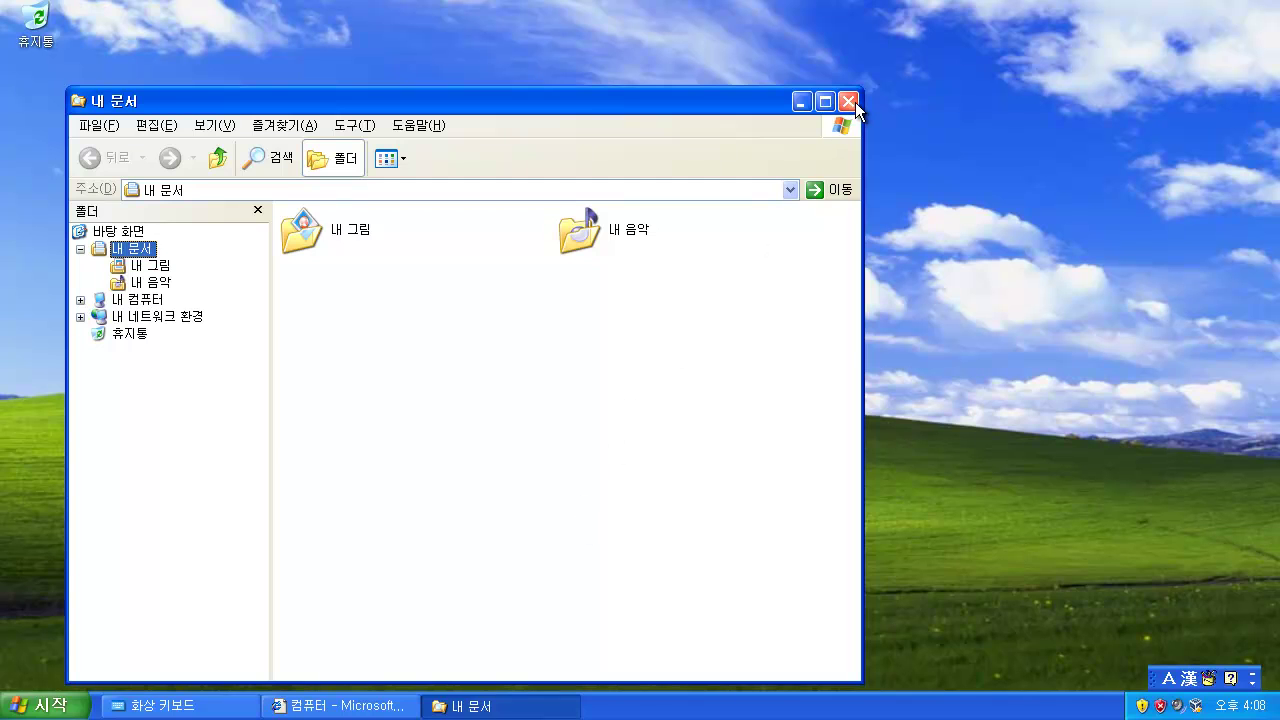
click(849, 102)
Step: Open 내 컴퓨터 in a maximized file explorer window and close the on-screen keyboard
click(155, 705)
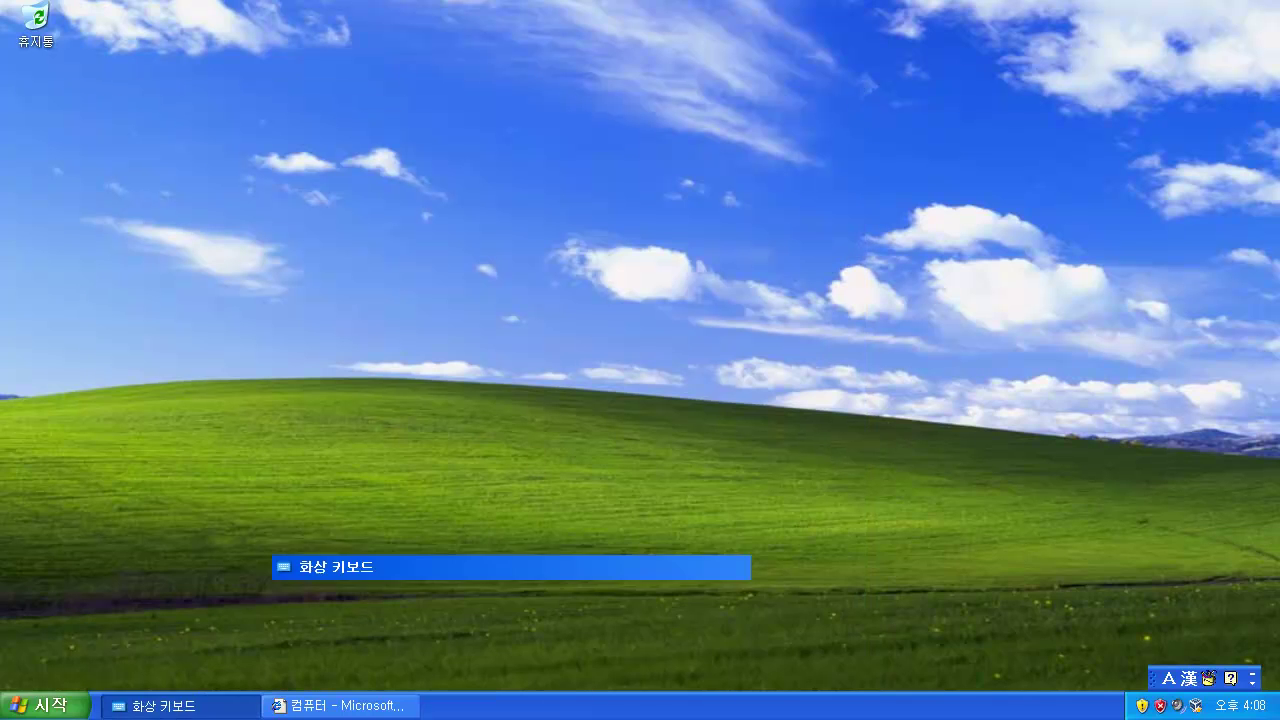
drag(593, 522, 592, 489)
click(473, 626)
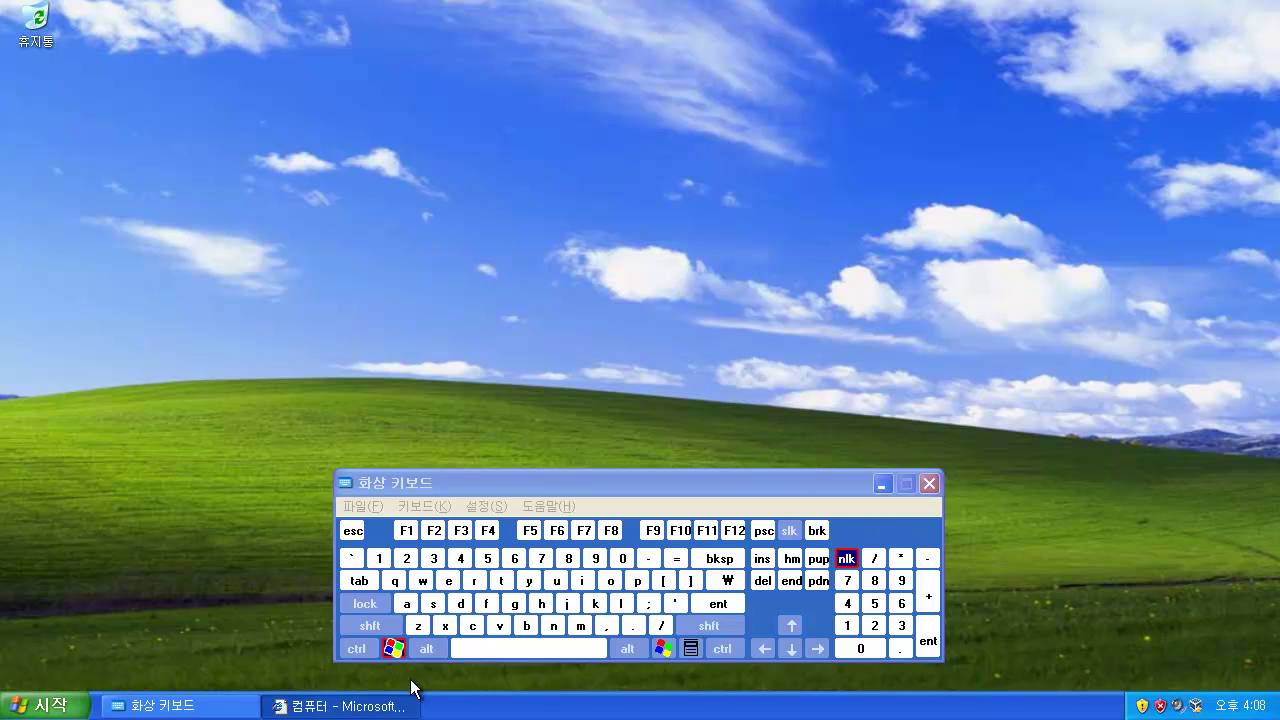
click(448, 581)
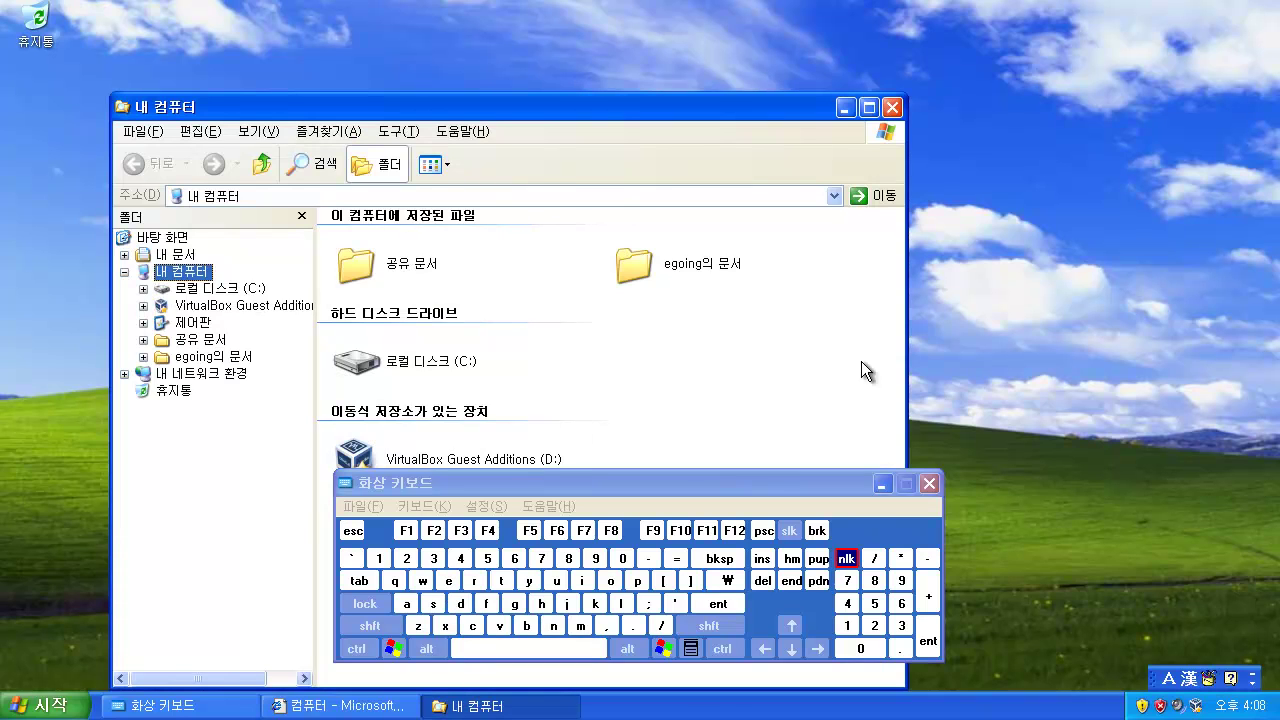
click(930, 484)
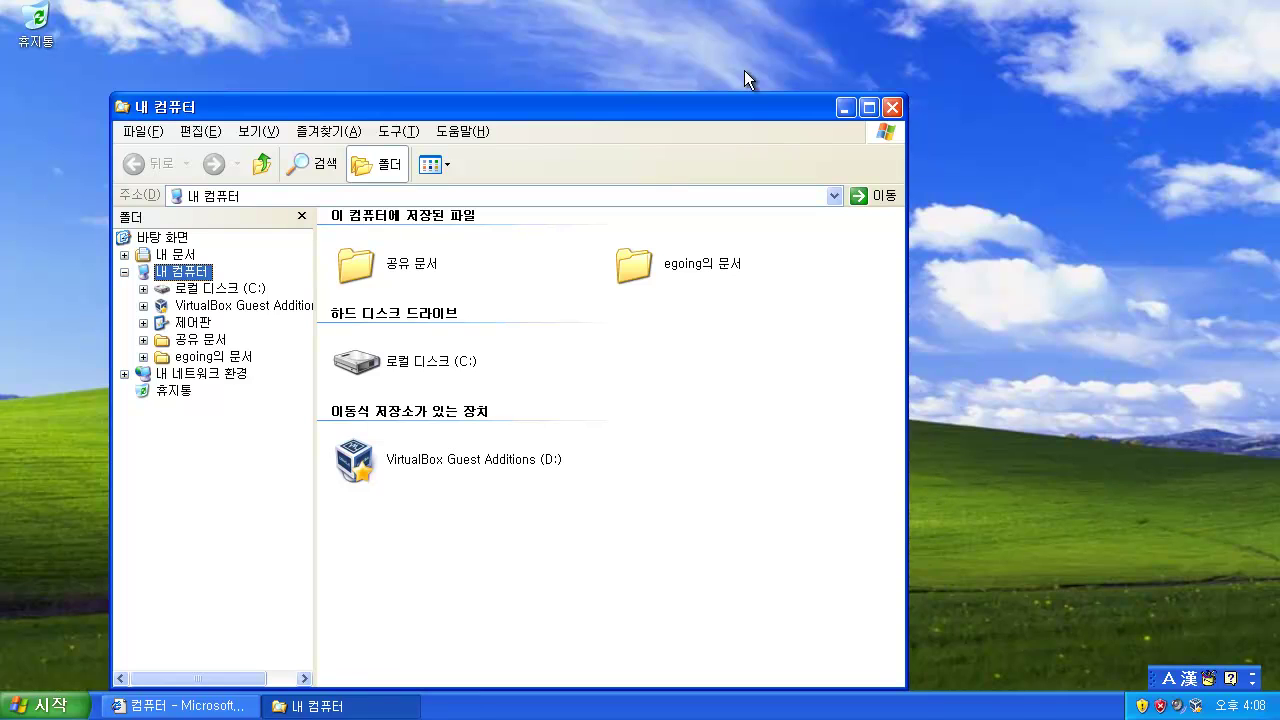
click(870, 106)
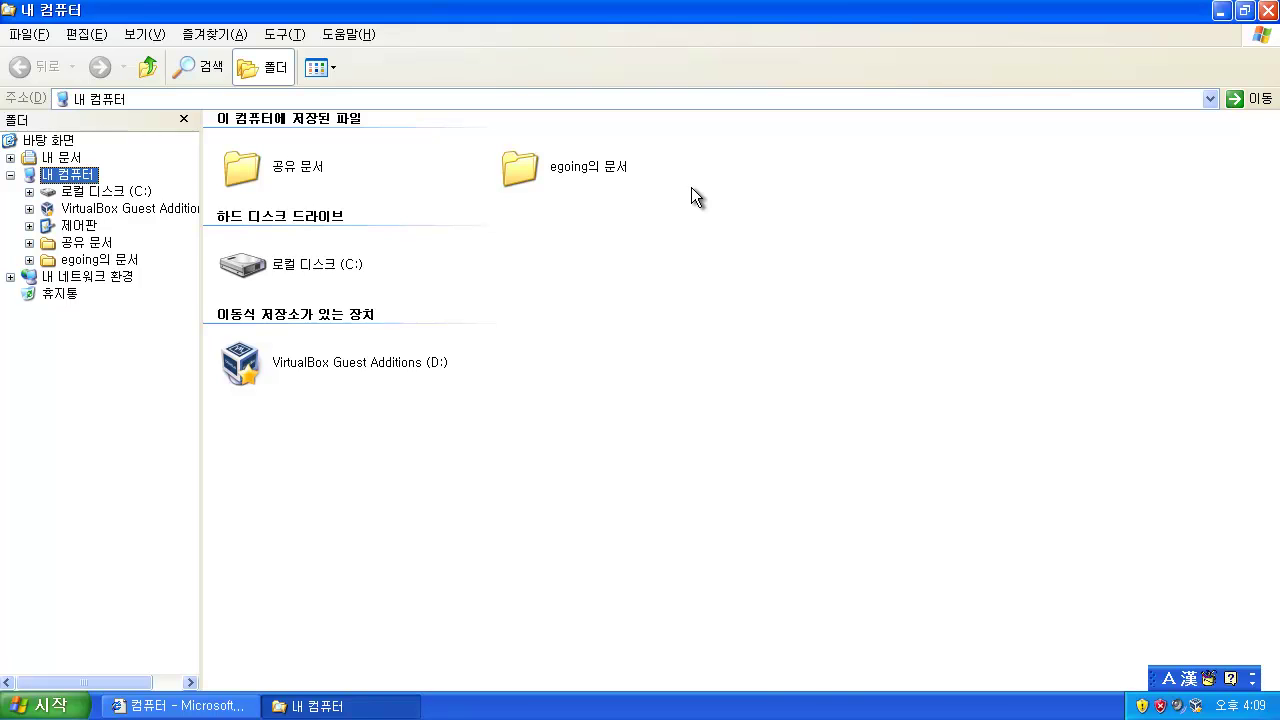
Step: Expand 내 문서 in the folder tree and open the 그림 샘플 folder inside 내 그림
click(10, 158)
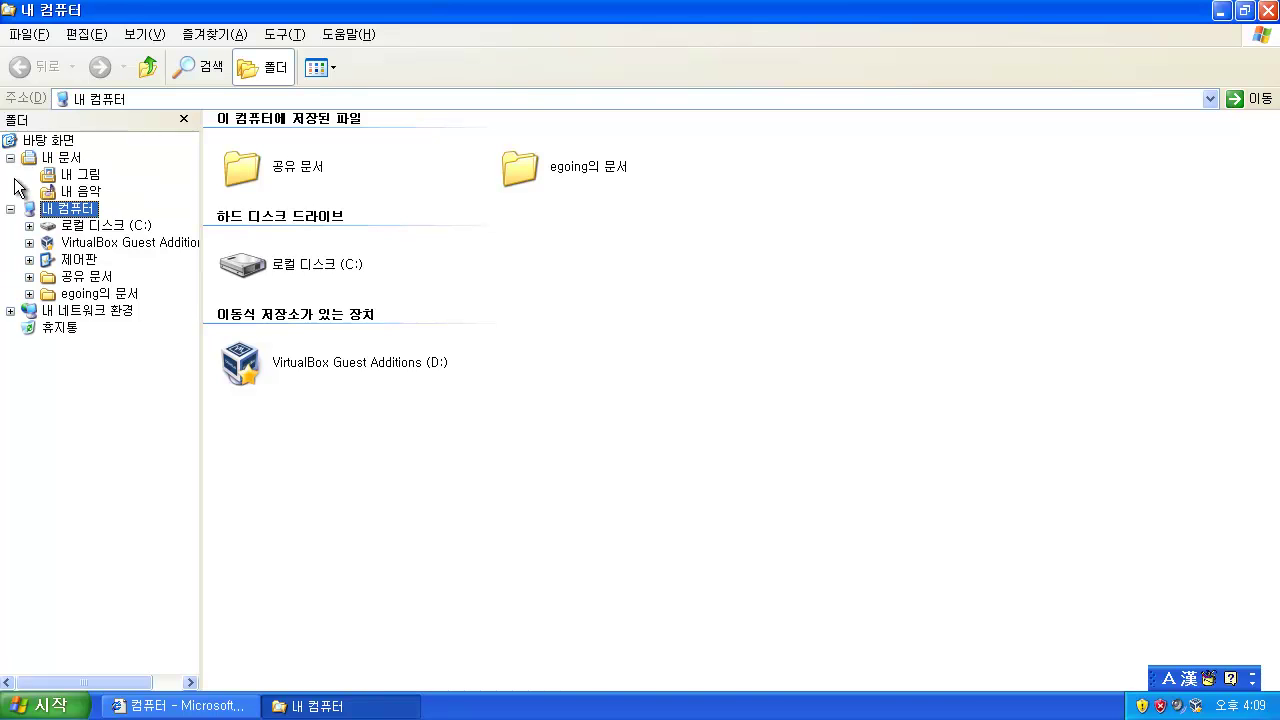
click(82, 176)
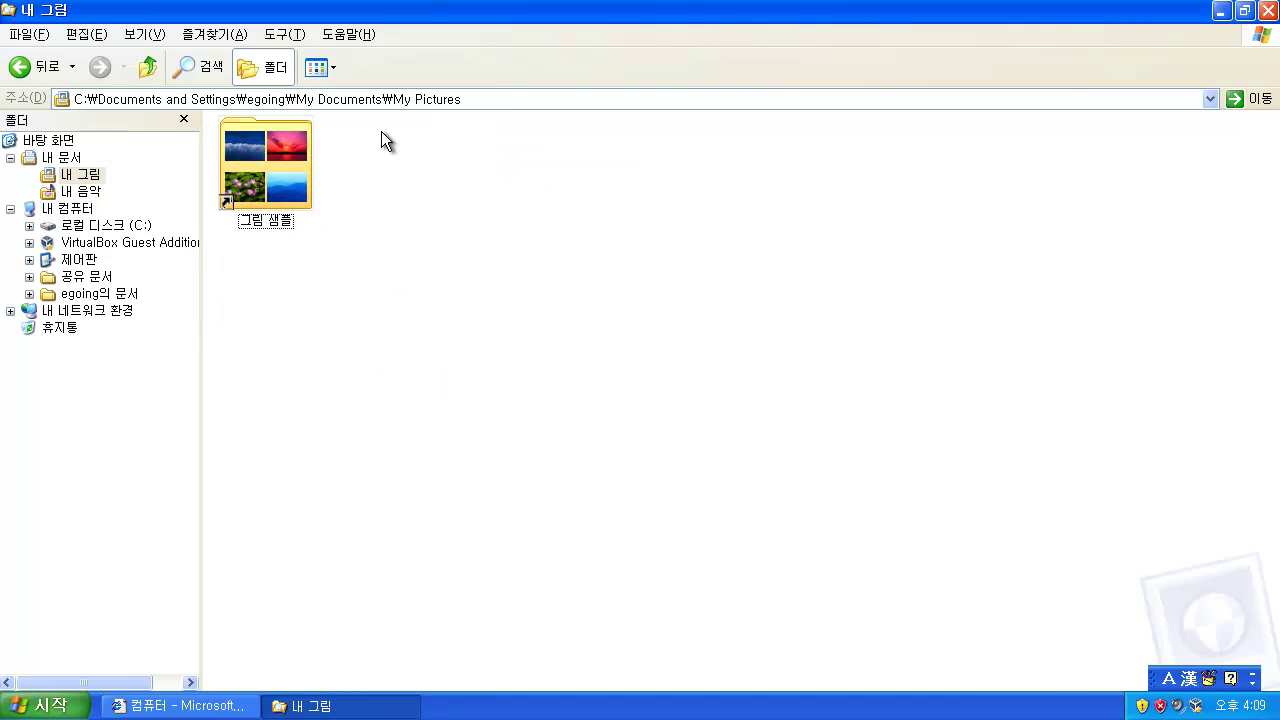
click(284, 189)
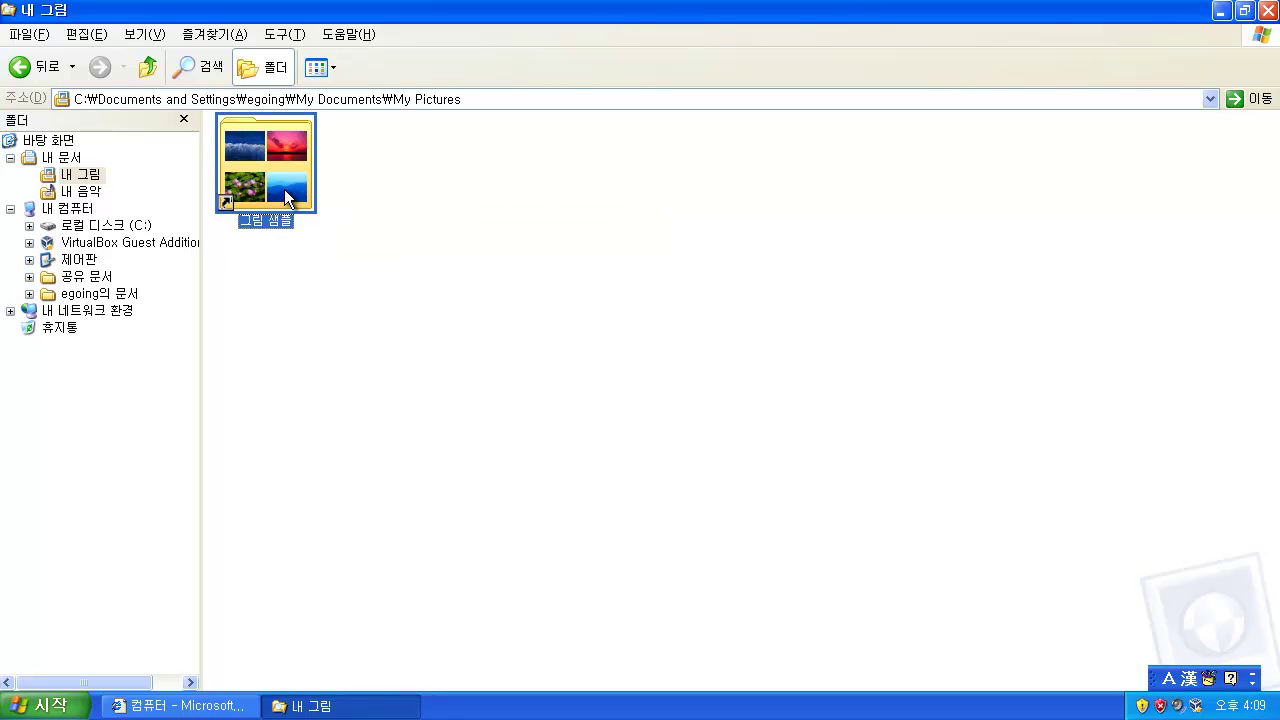
click(373, 230)
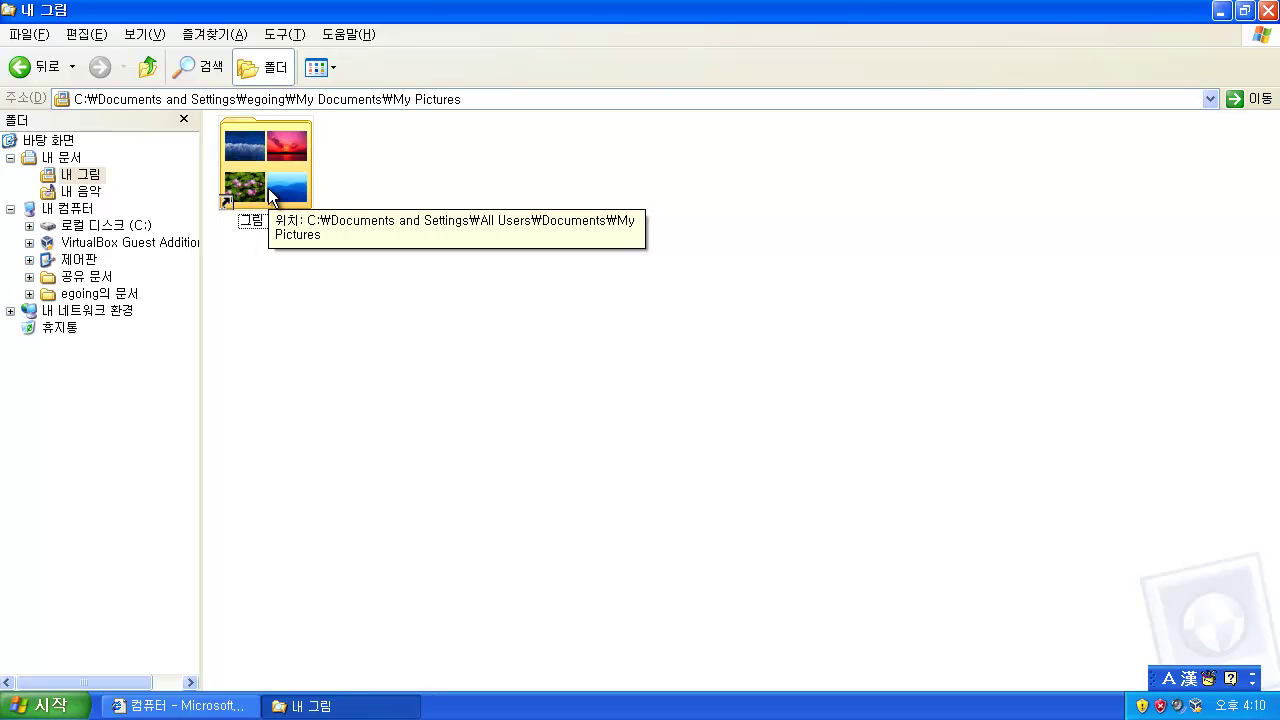
double_click(268, 188)
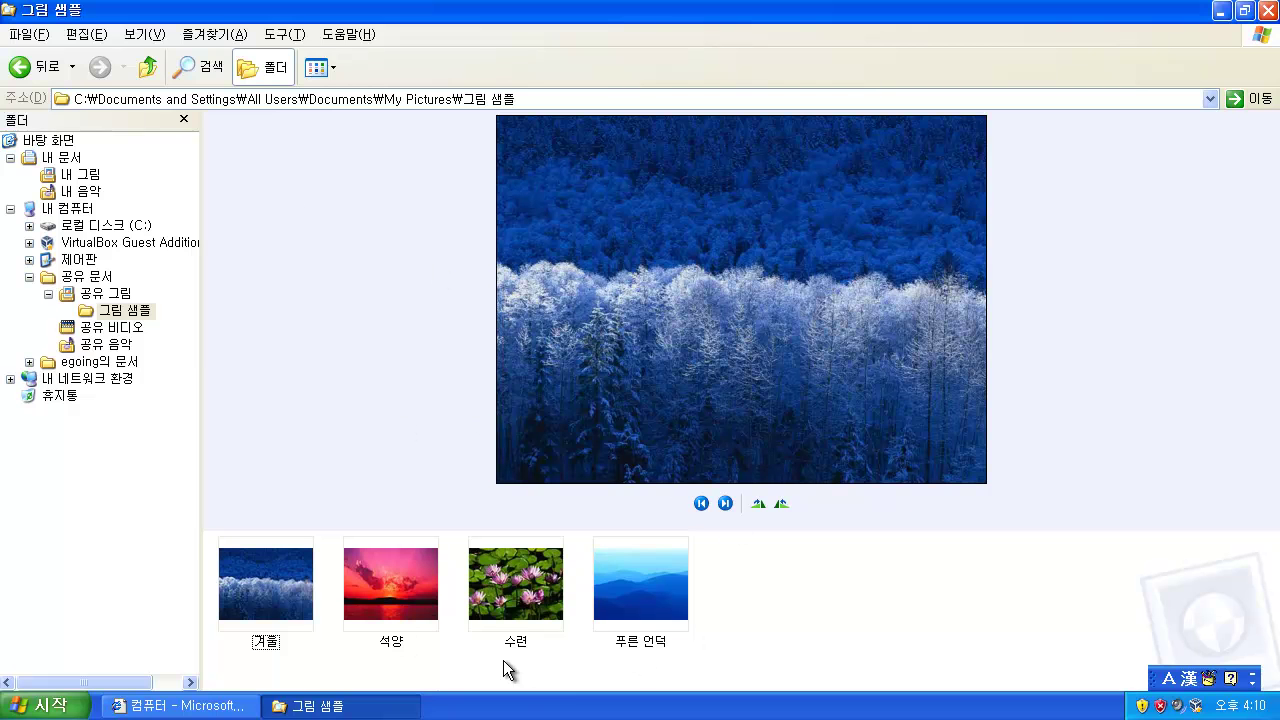
Step: Show the folder in 슬라이드 보기 and preview the pictures 겨울, 석양, 수련 and 푸른 언덕 repeatedly, ending on 푸른 언덕
click(325, 80)
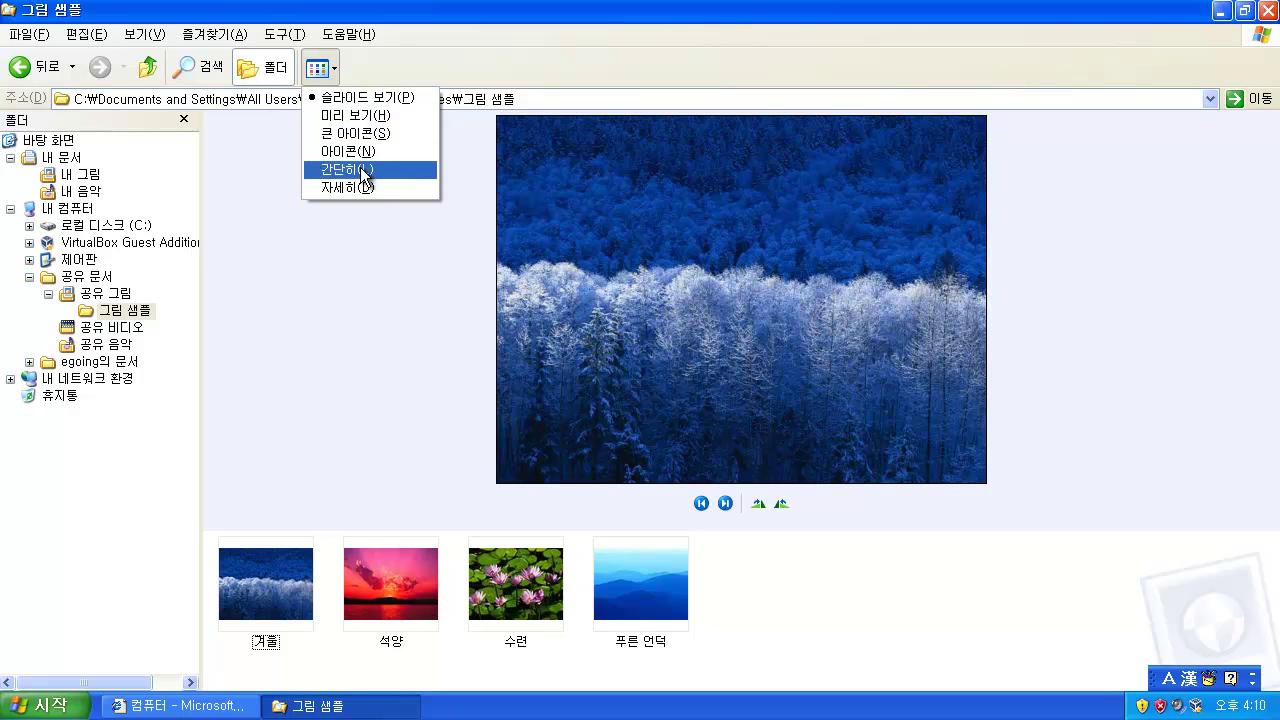
click(376, 100)
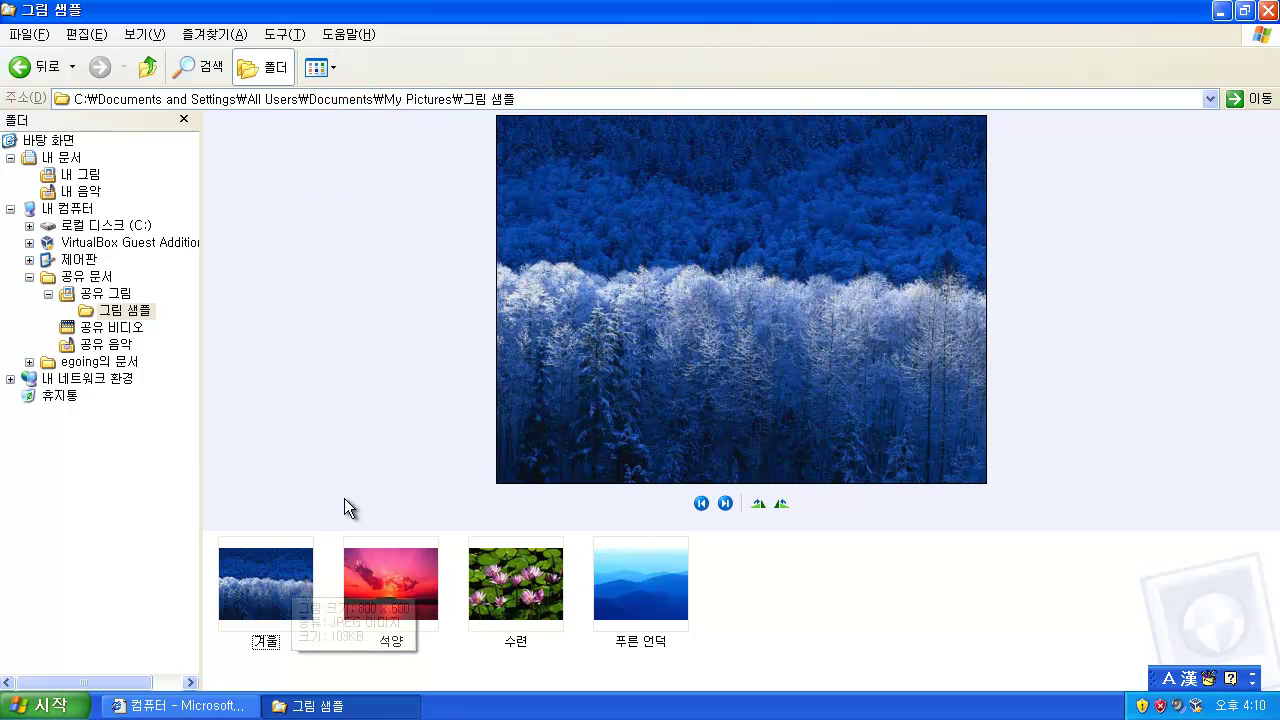
click(282, 595)
click(408, 593)
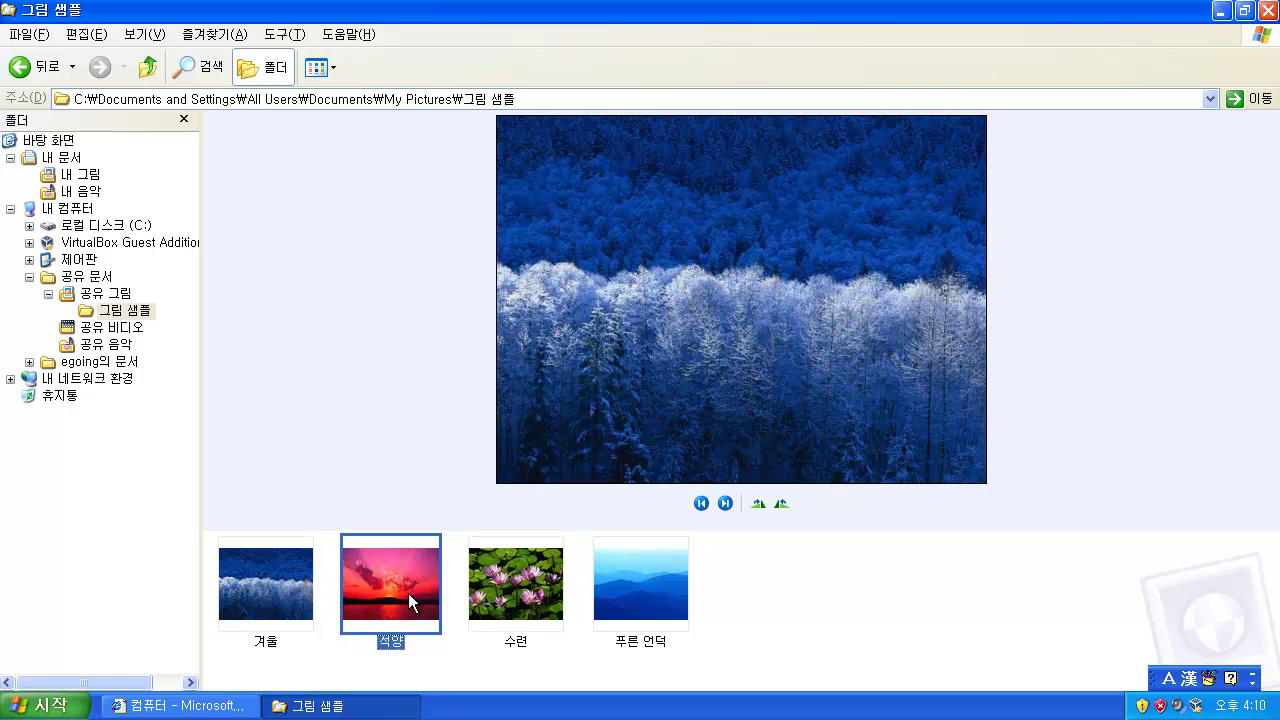
click(511, 587)
click(641, 584)
click(778, 562)
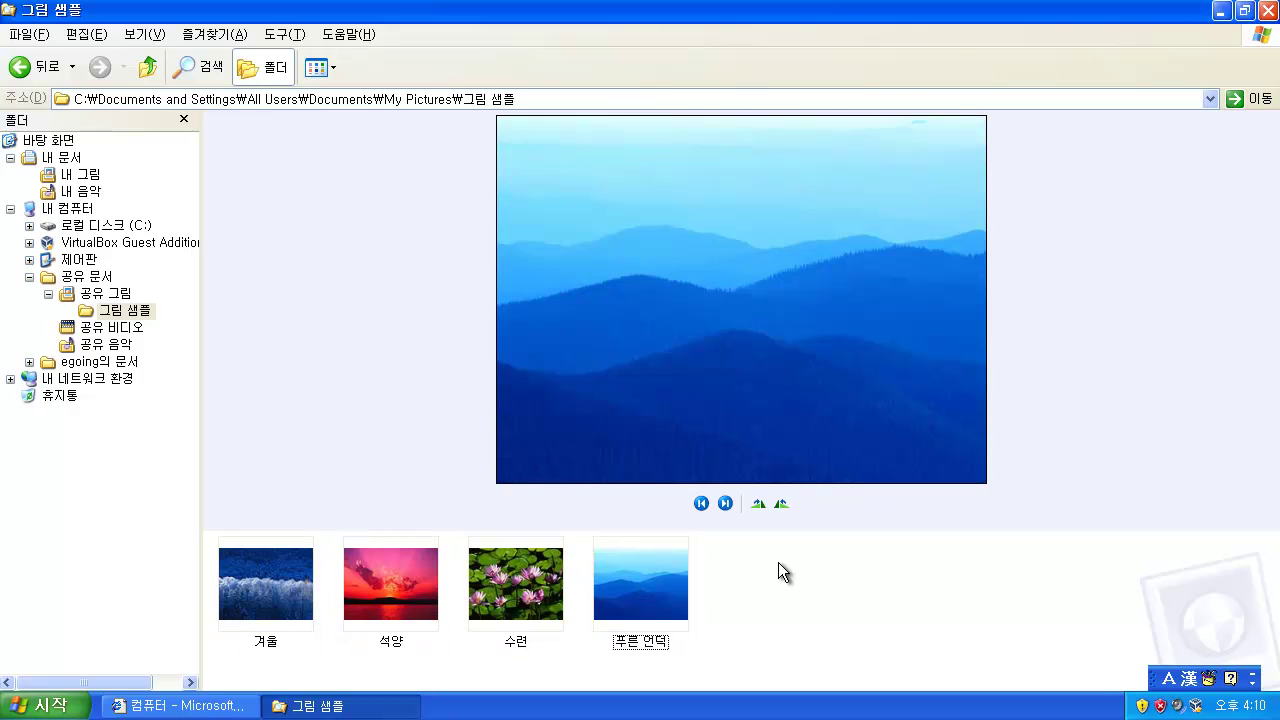
click(299, 585)
click(417, 585)
click(540, 590)
click(600, 587)
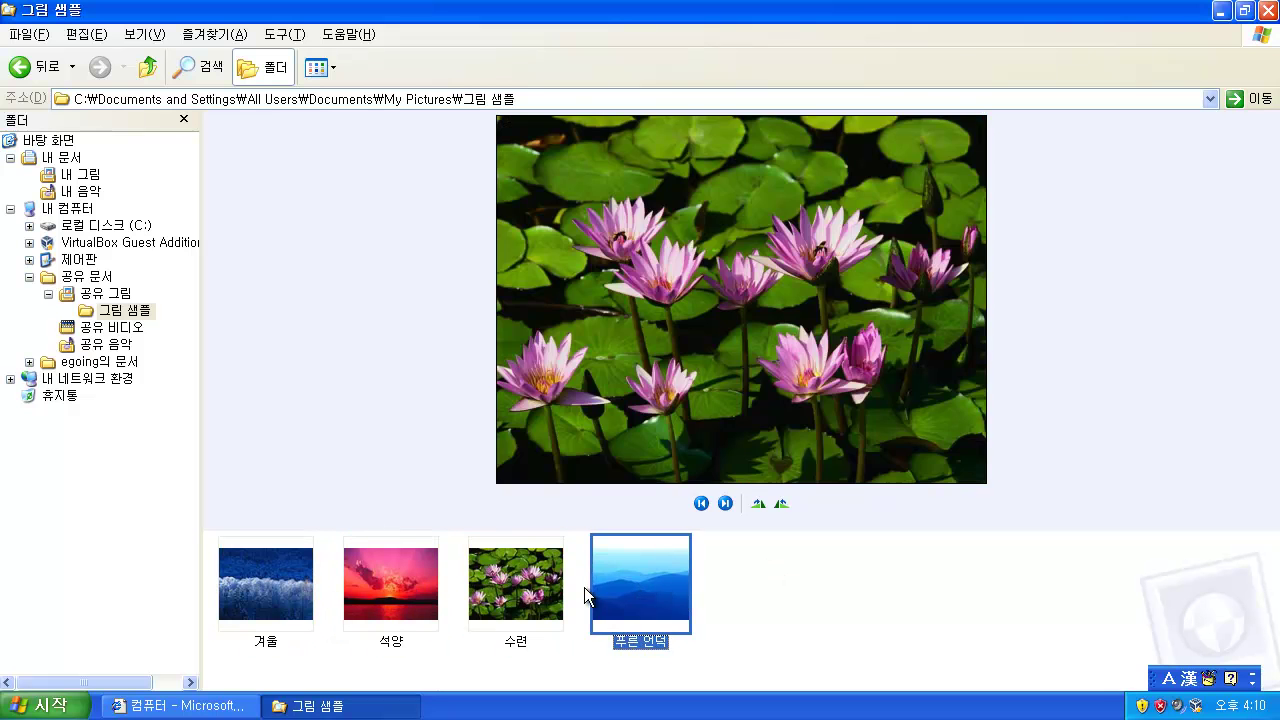
click(284, 588)
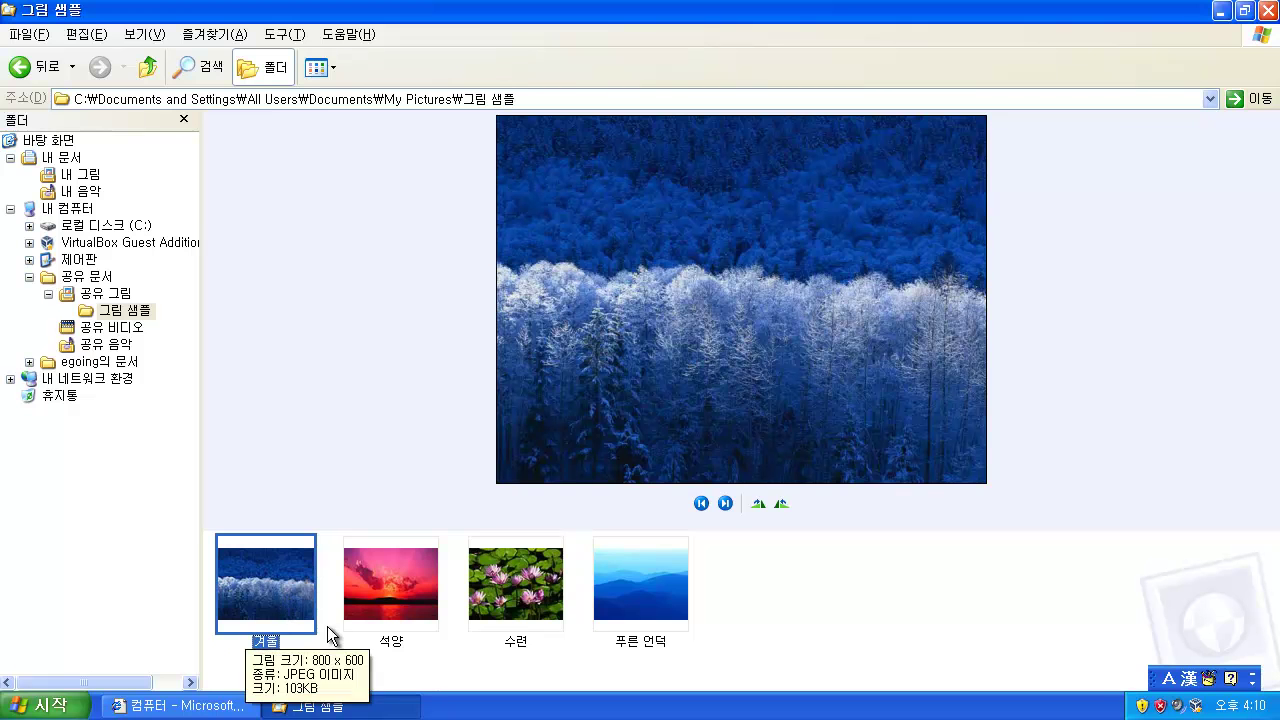
mouse_move(289, 617)
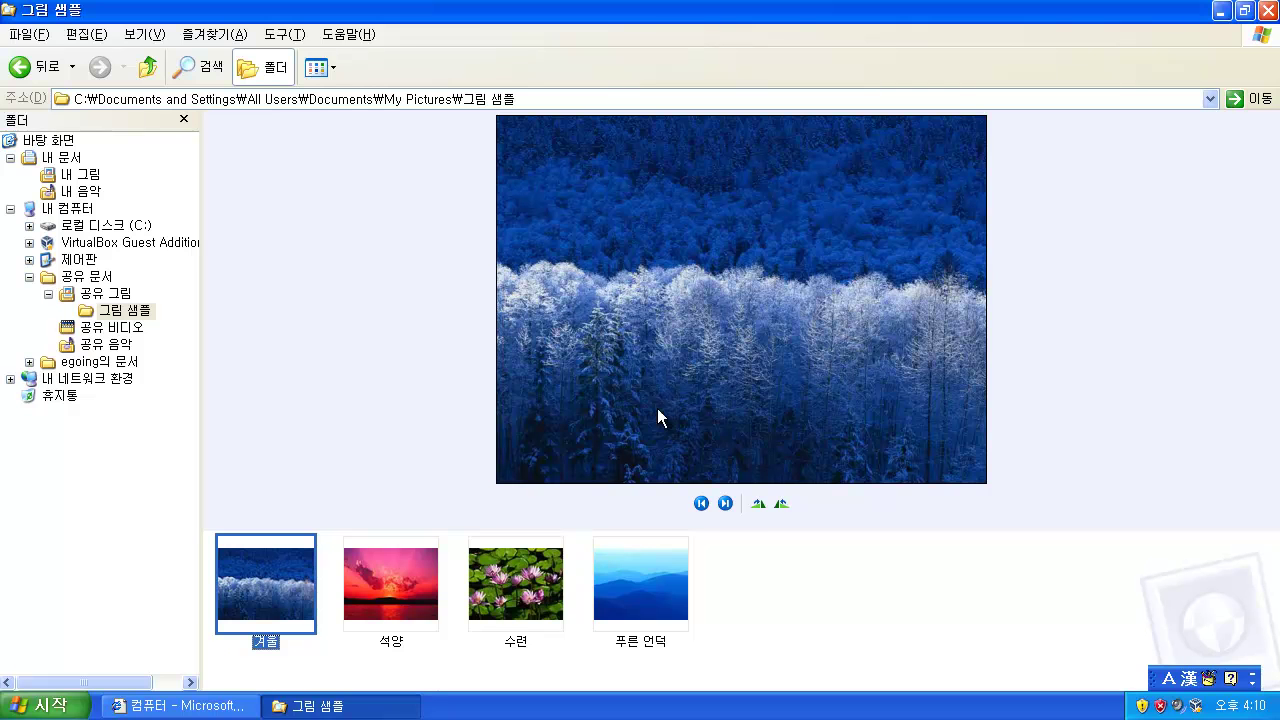
click(386, 579)
click(600, 600)
click(345, 620)
click(272, 599)
click(379, 598)
click(515, 585)
click(620, 587)
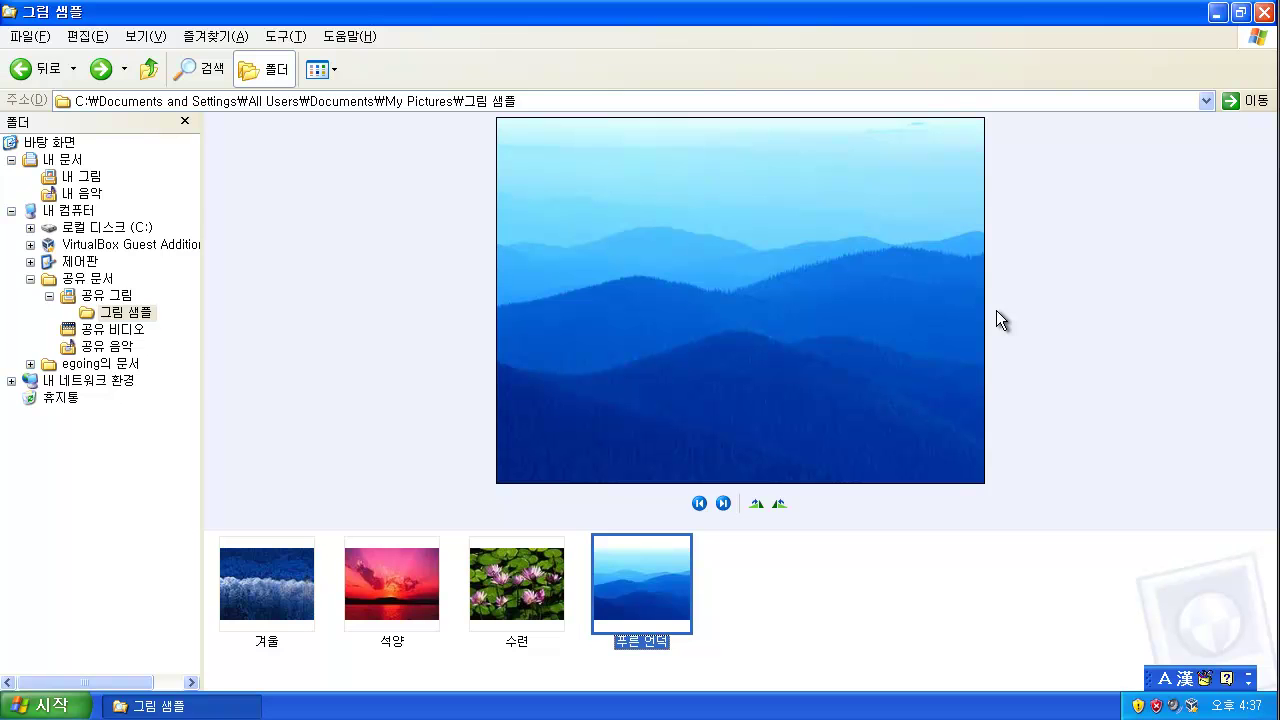
Step: Open the 내 음악 folder and play the Kalimba MP3 file
click(82, 193)
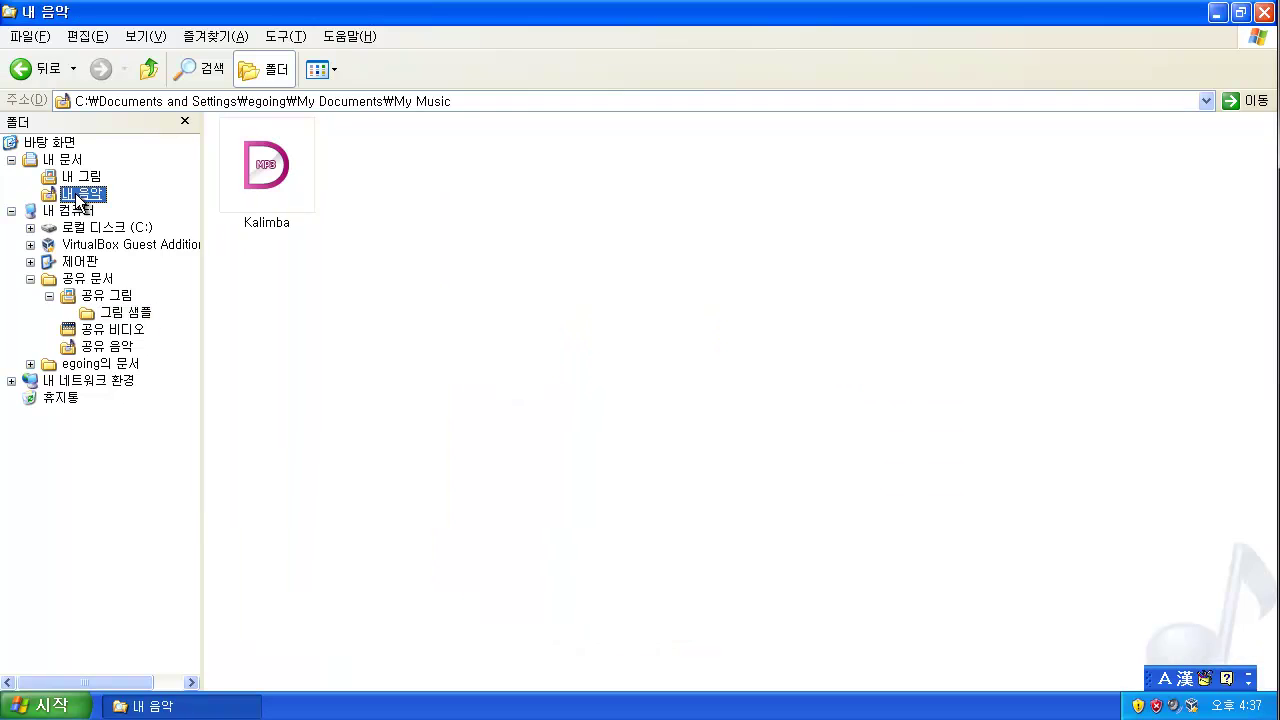
click(248, 184)
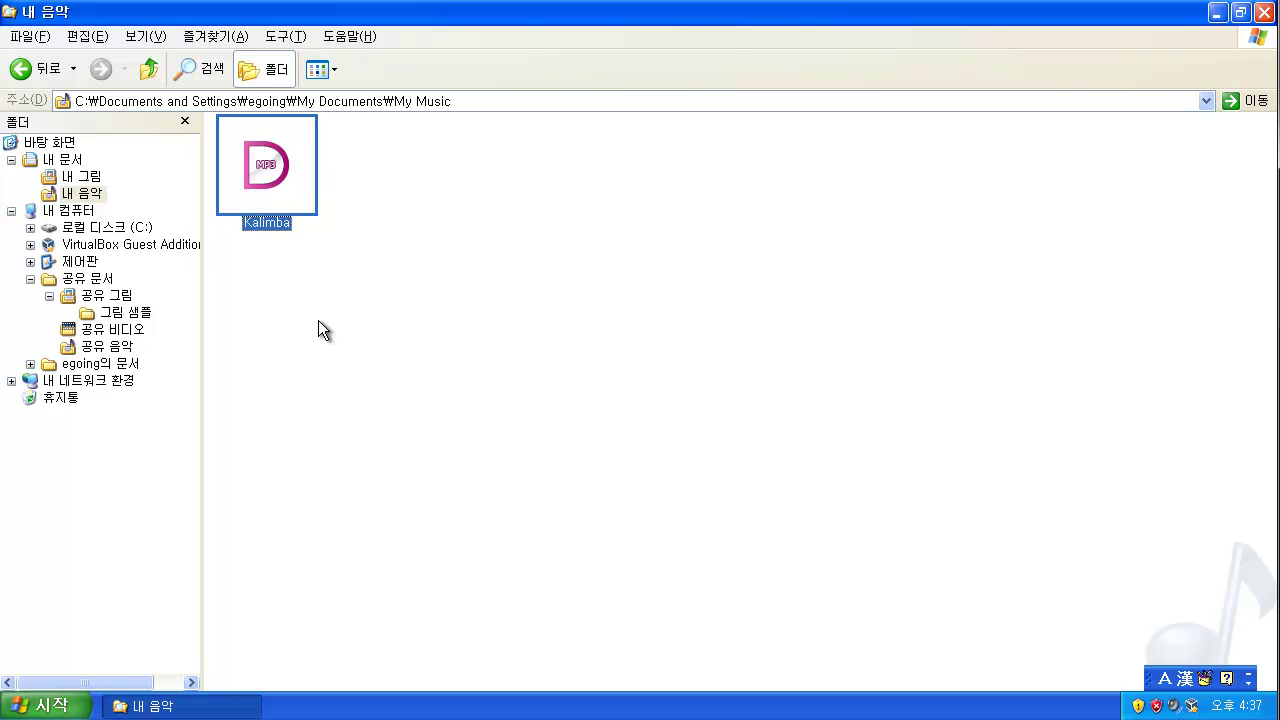
click(319, 290)
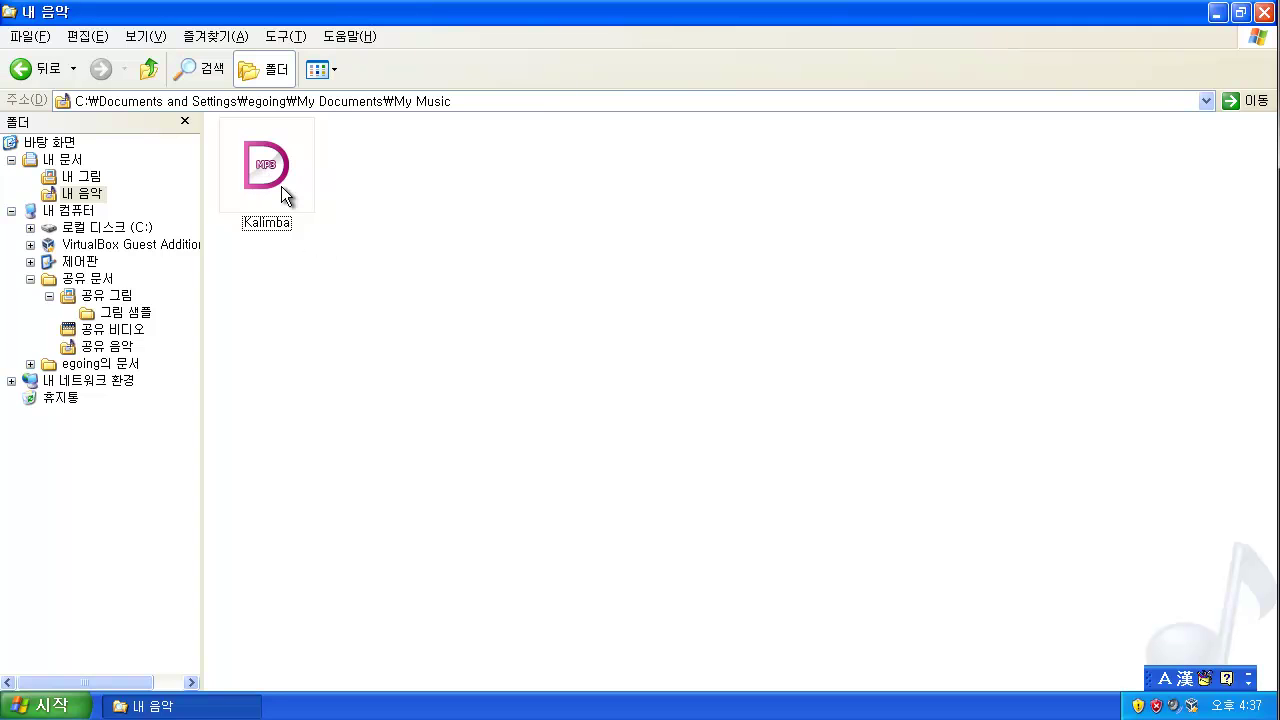
mouse_move(281, 186)
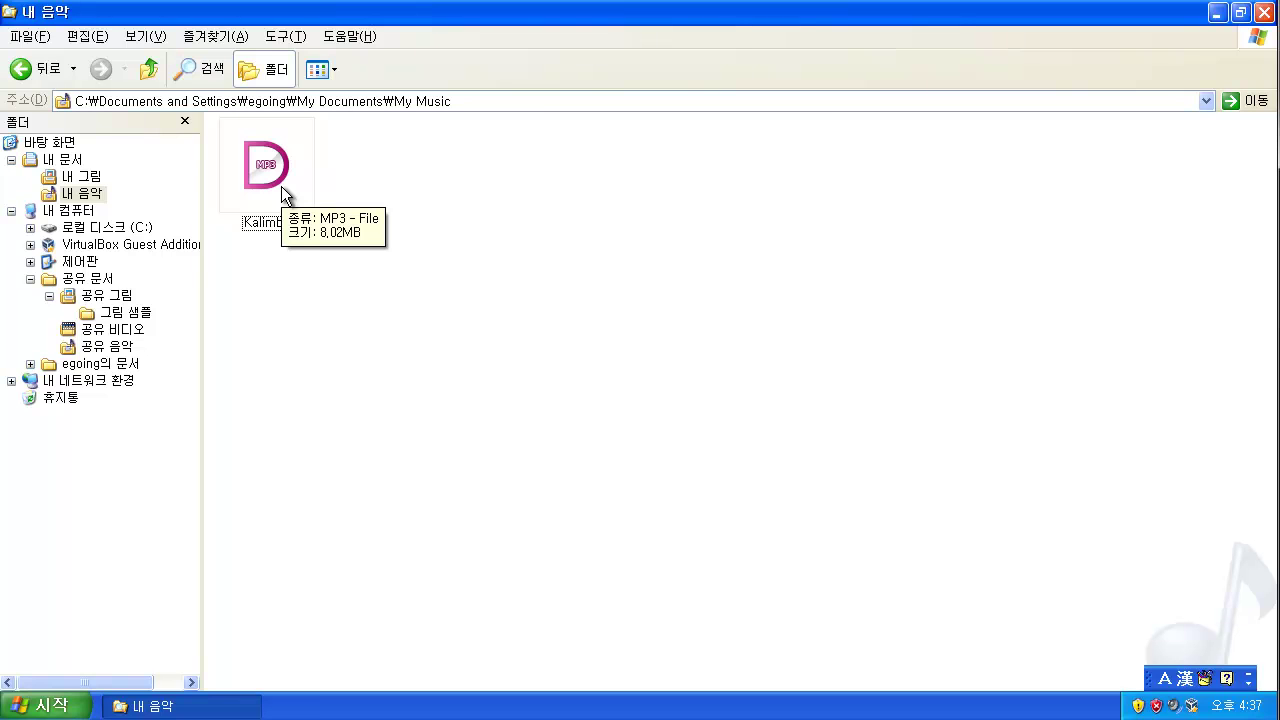
double_click(281, 186)
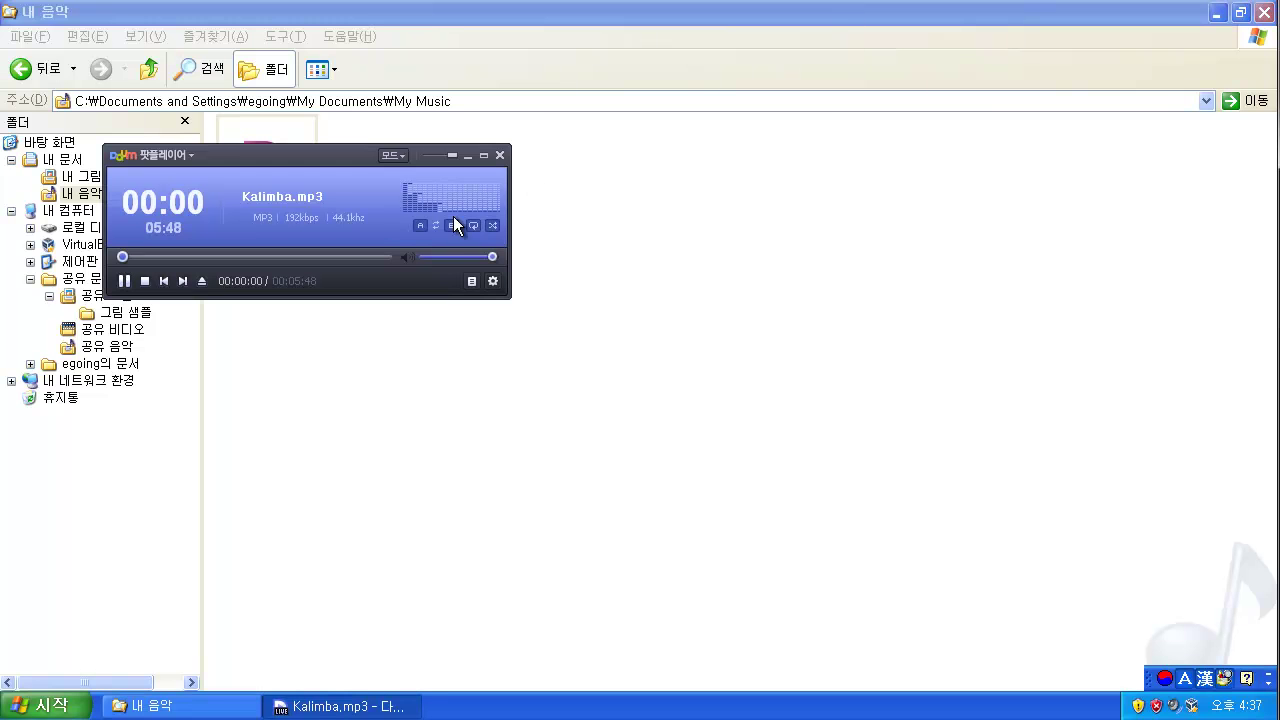
Step: Lower the playback volume, move the player window clear of the Kalimba file and close it
drag(459, 258, 433, 255)
drag(324, 160, 503, 276)
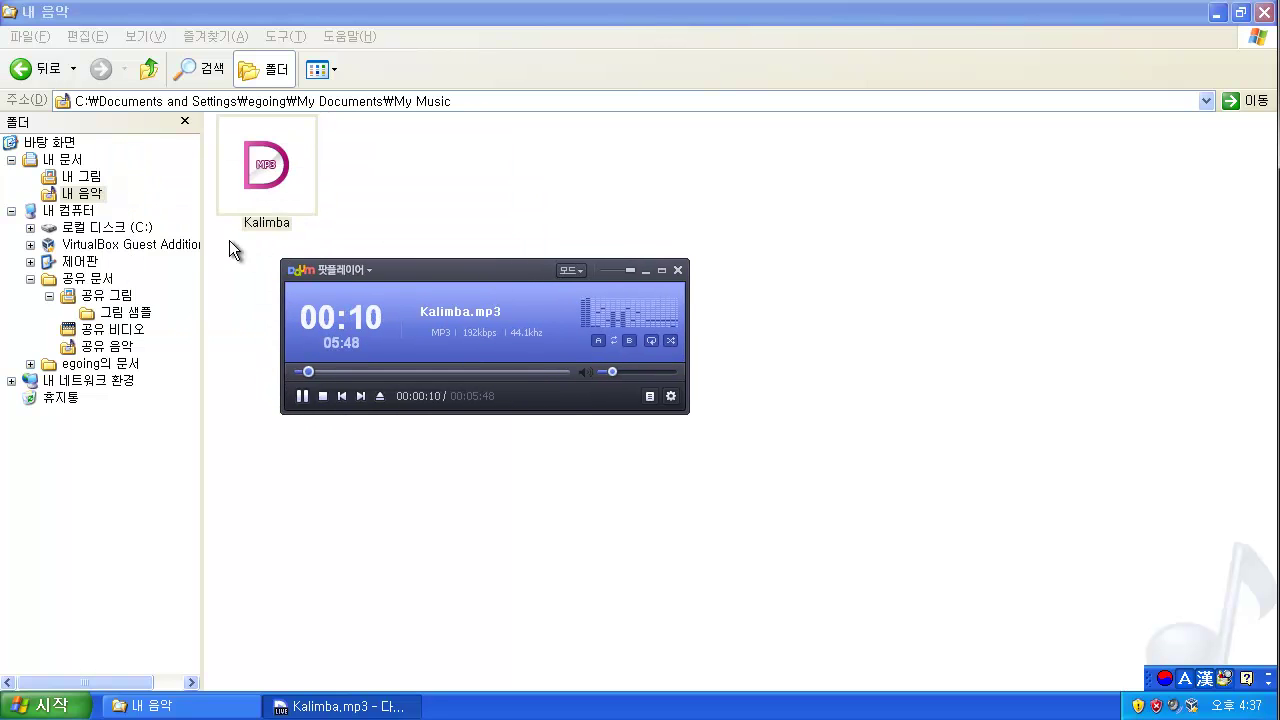
click(678, 270)
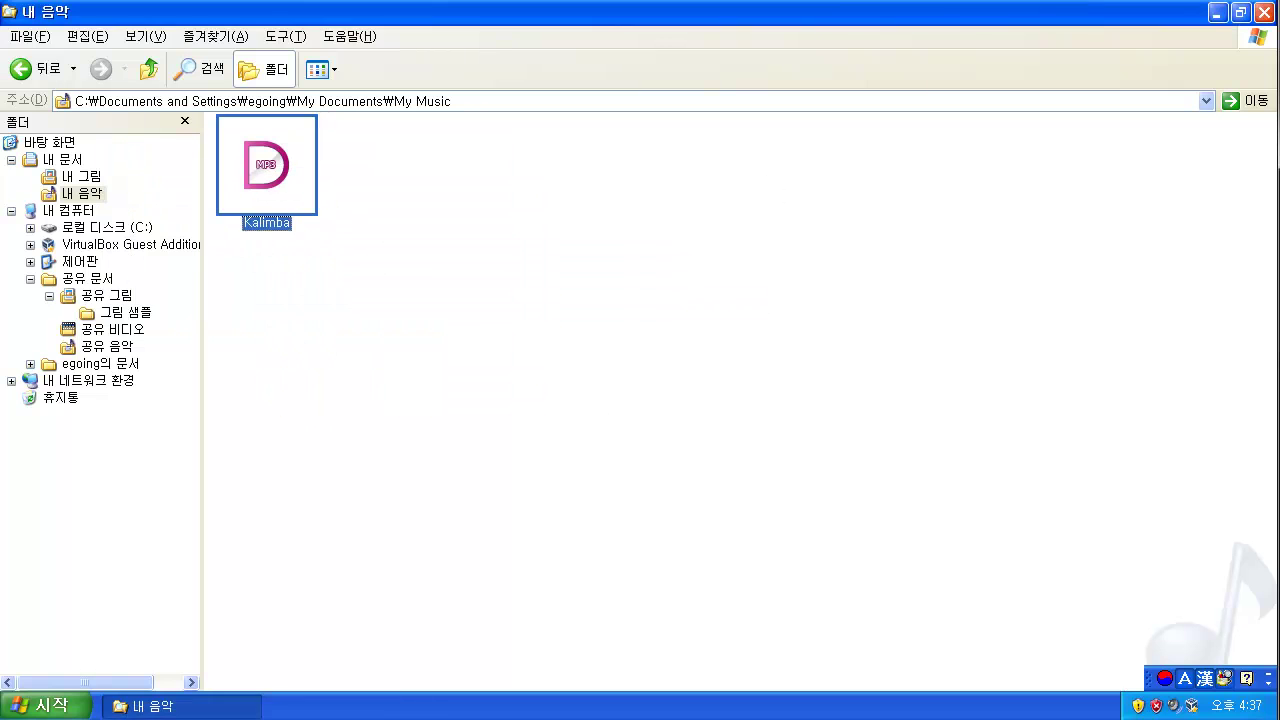
click(636, 233)
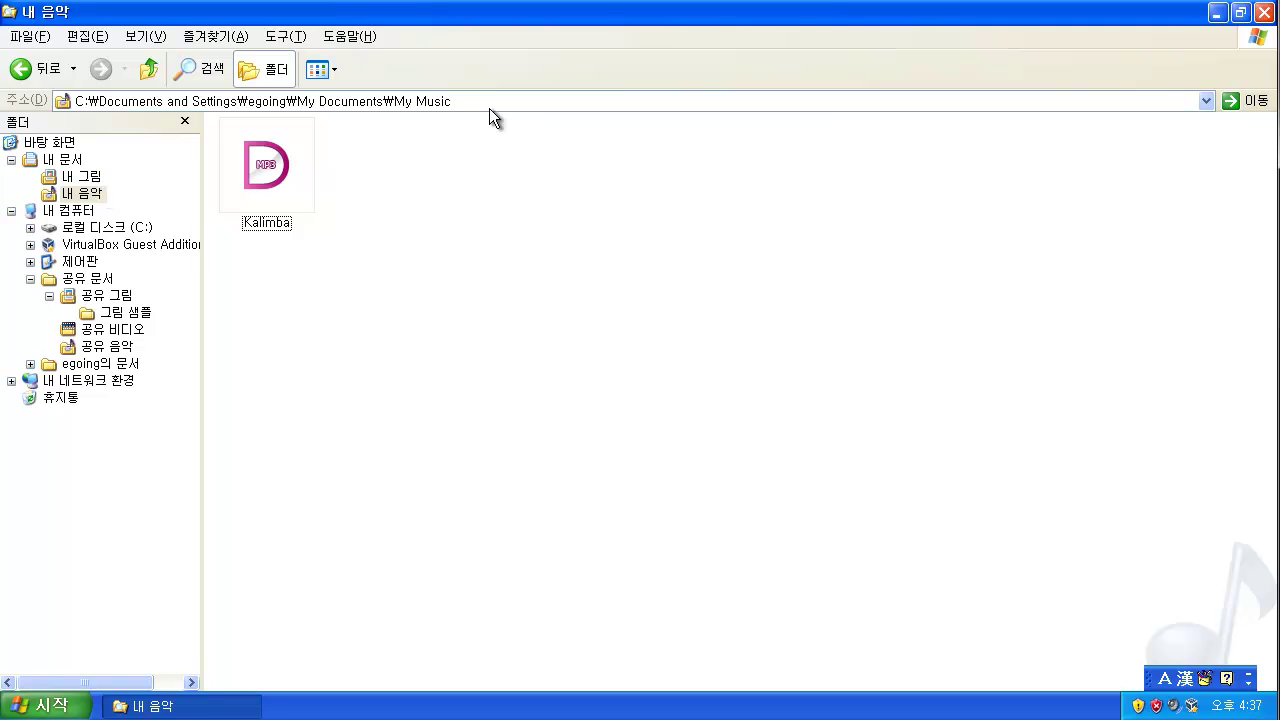
Step: Go back to 내 그림 and open its 그림 샘플 folder
click(88, 177)
click(279, 147)
double_click(279, 147)
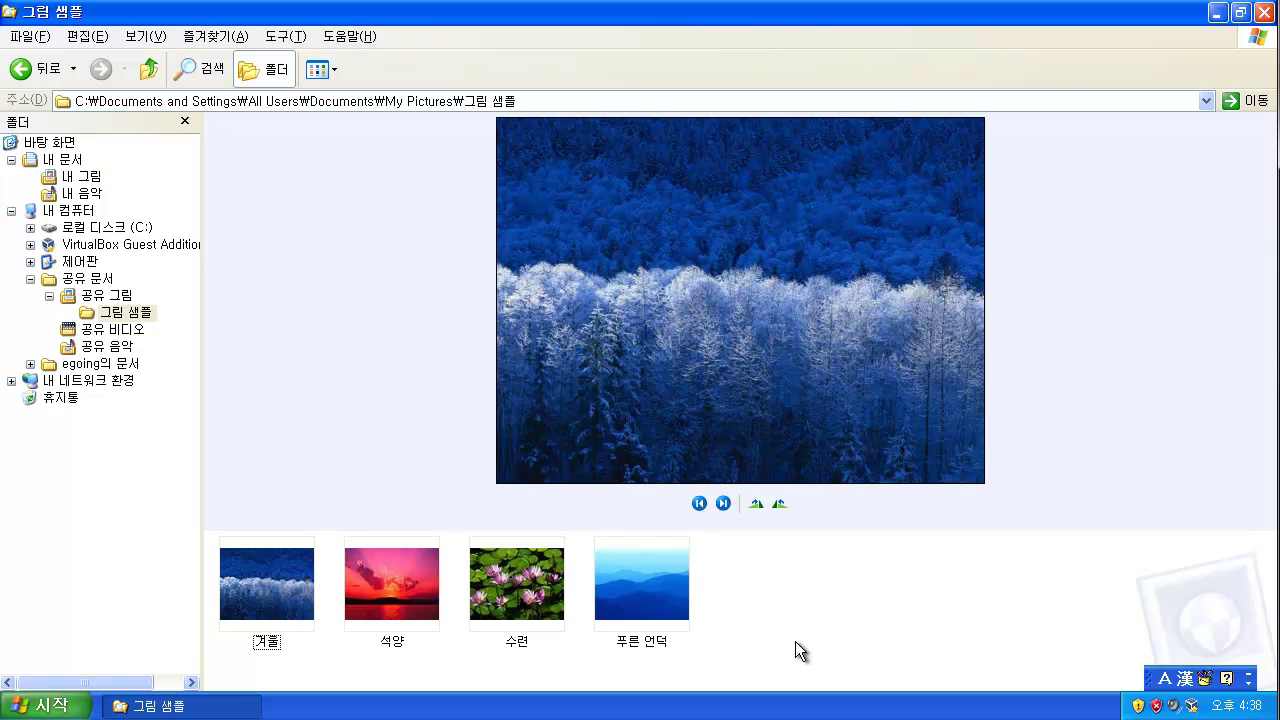
Step: Preview the sample pictures 석양, 푸른 언덕 and 수련, ending with 푸른 언덕, and clear the selection
click(368, 608)
click(630, 608)
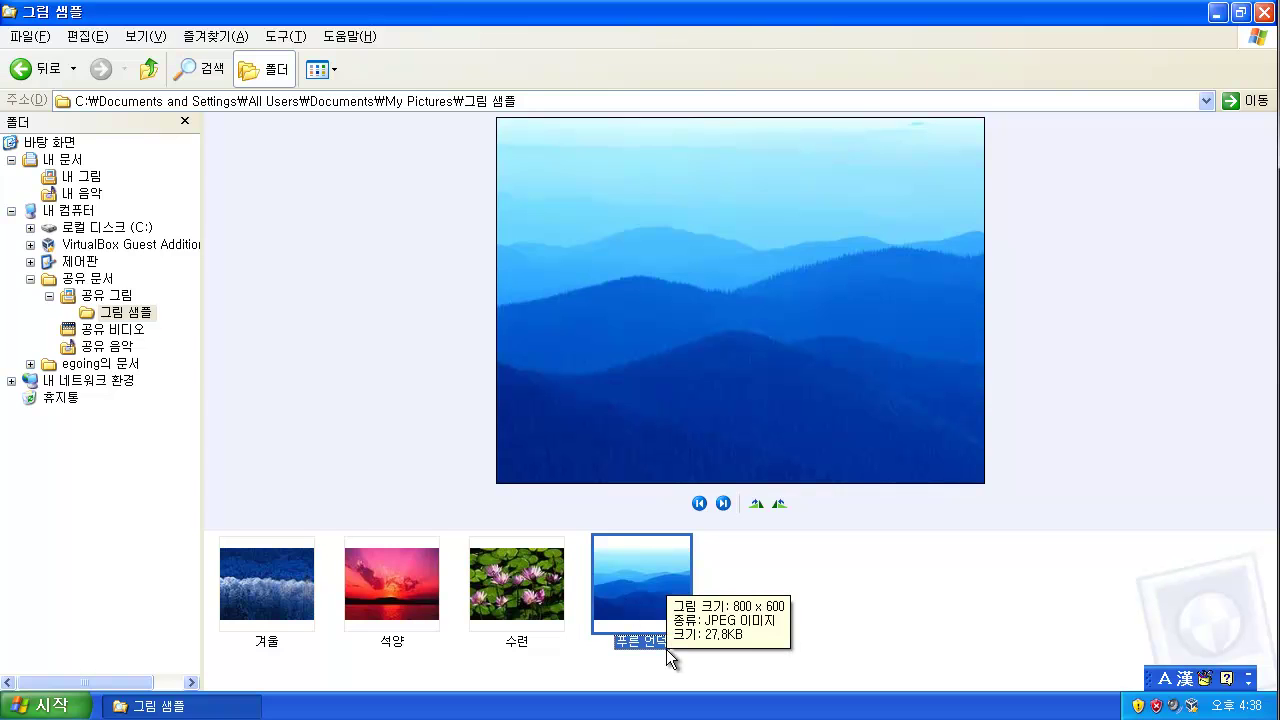
click(514, 650)
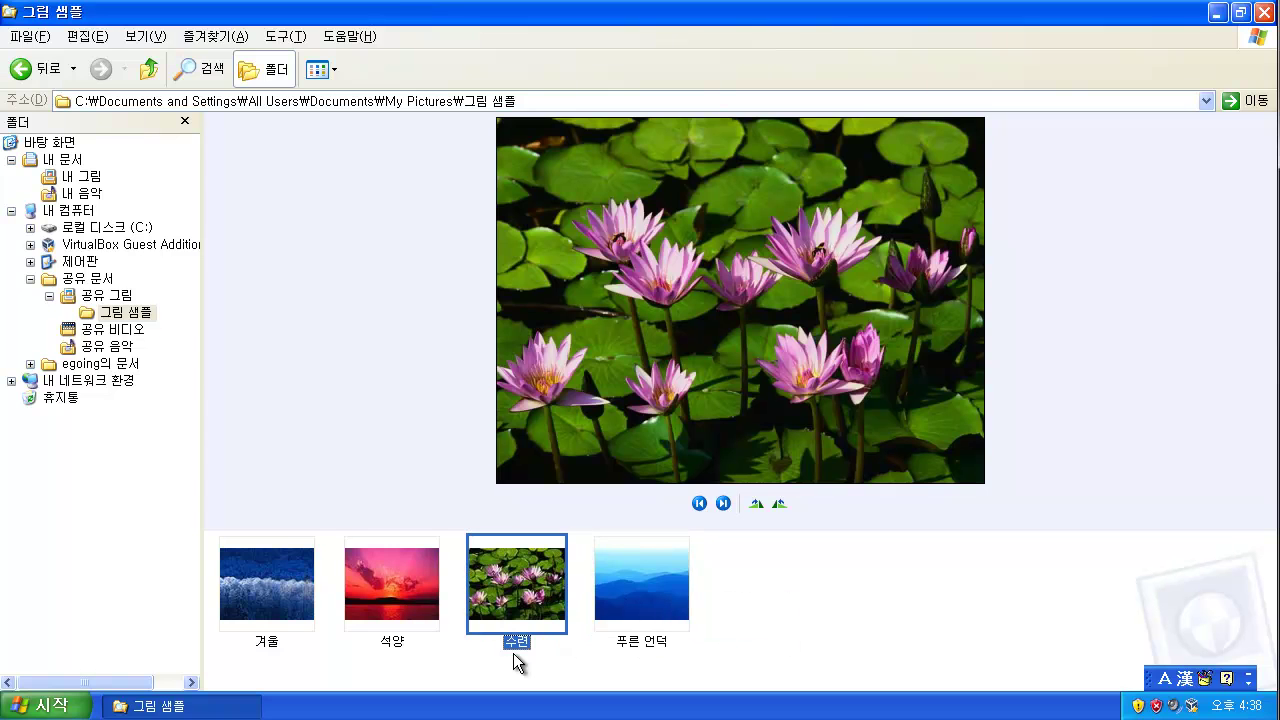
click(670, 608)
click(818, 613)
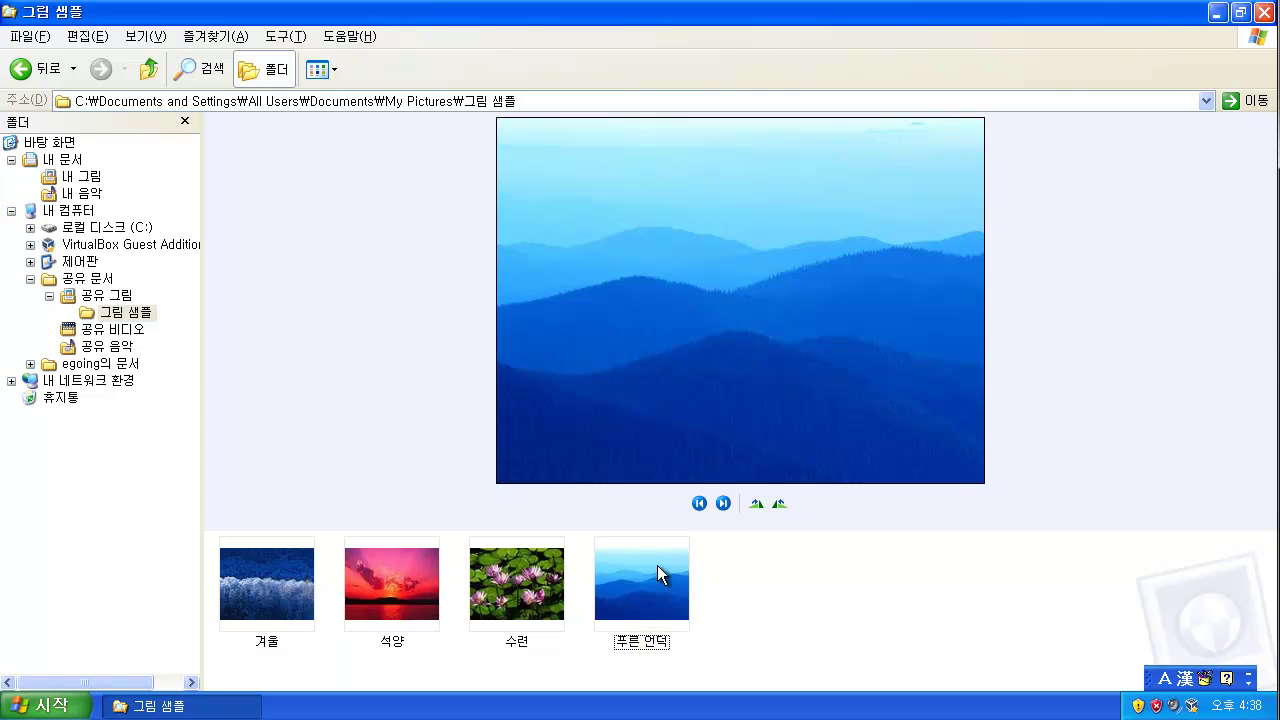
Step: Create a new folder inside the 그림 샘플 folder
right_click(816, 607)
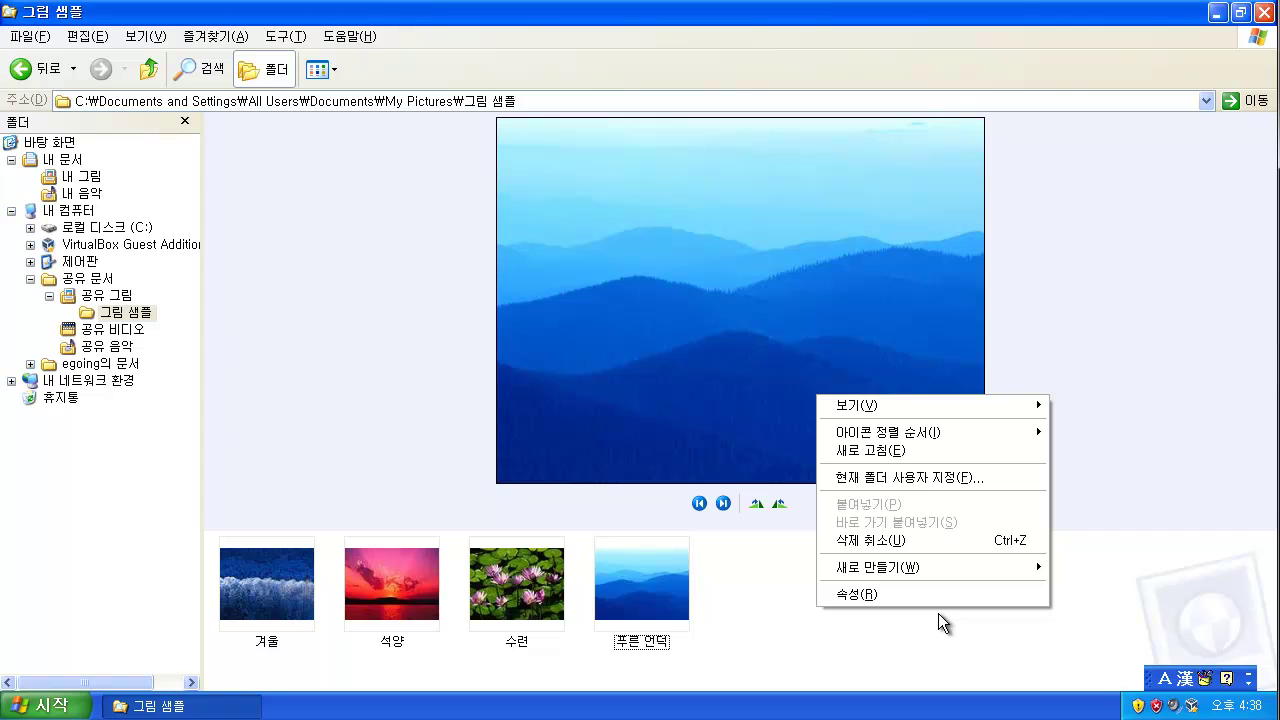
mouse_move(944, 565)
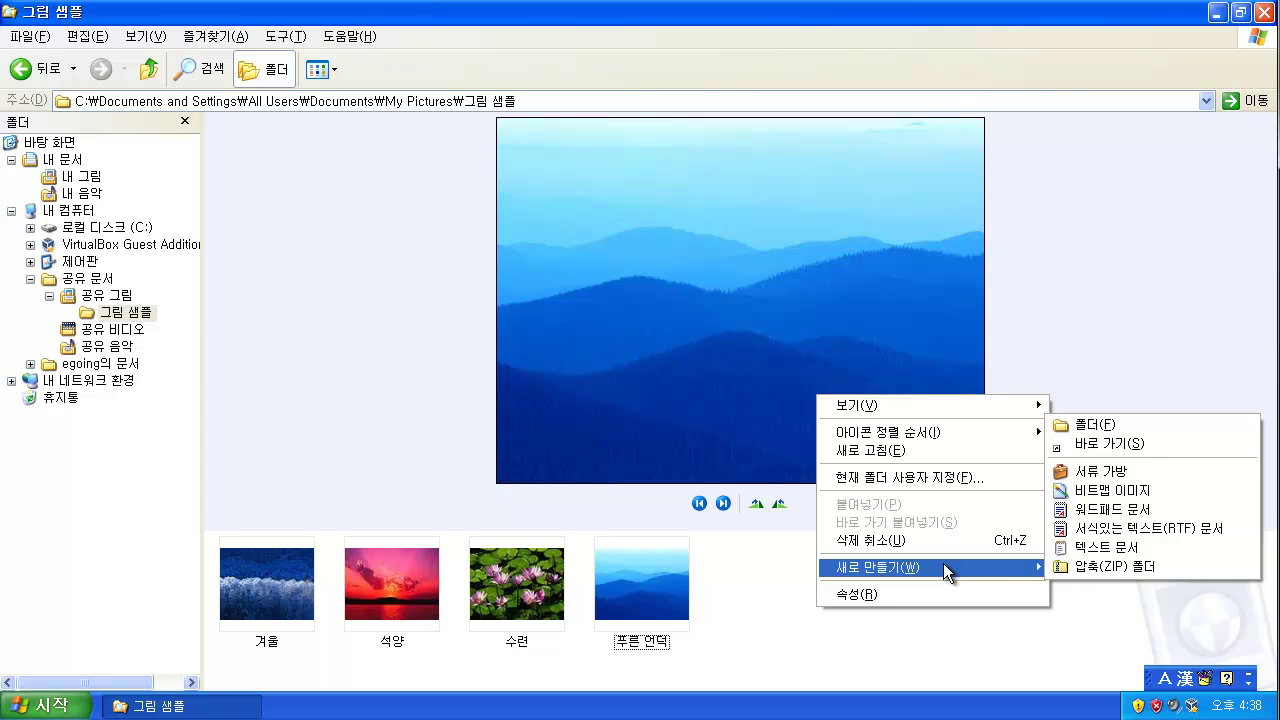
click(1140, 427)
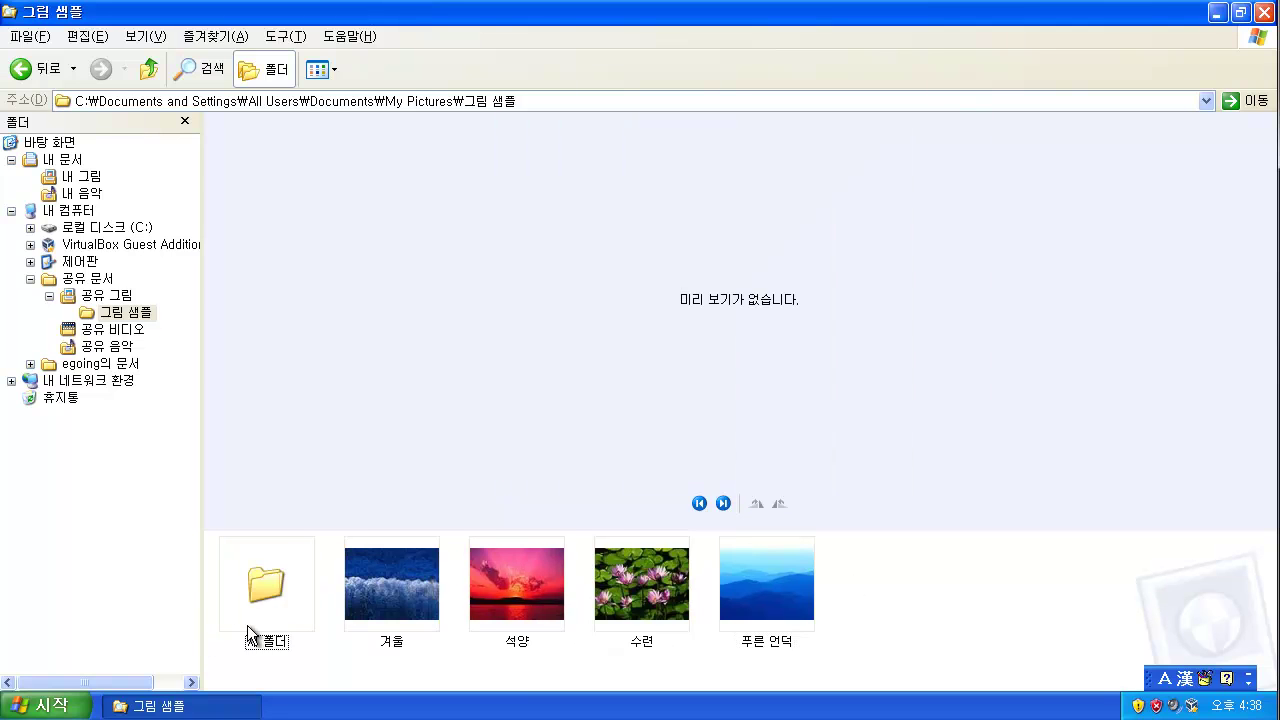
Step: Rename the new folder as 풍경 and clear the selection
click(278, 584)
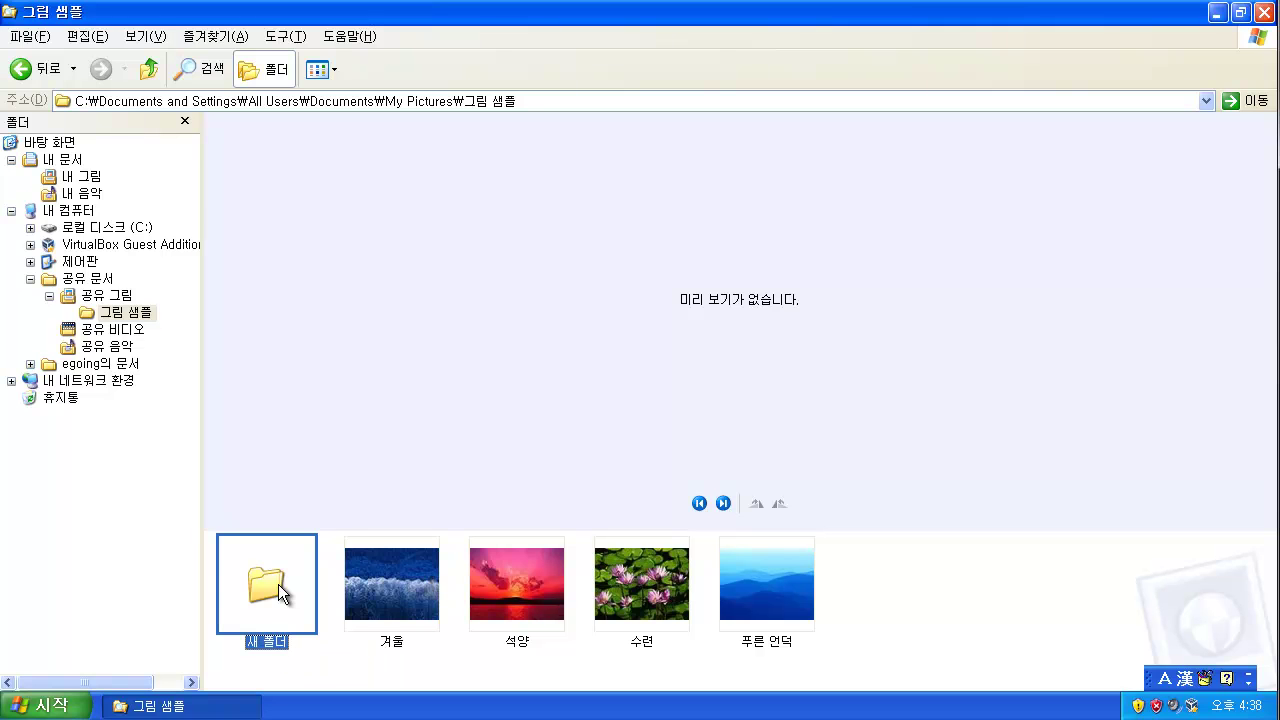
right_click(278, 584)
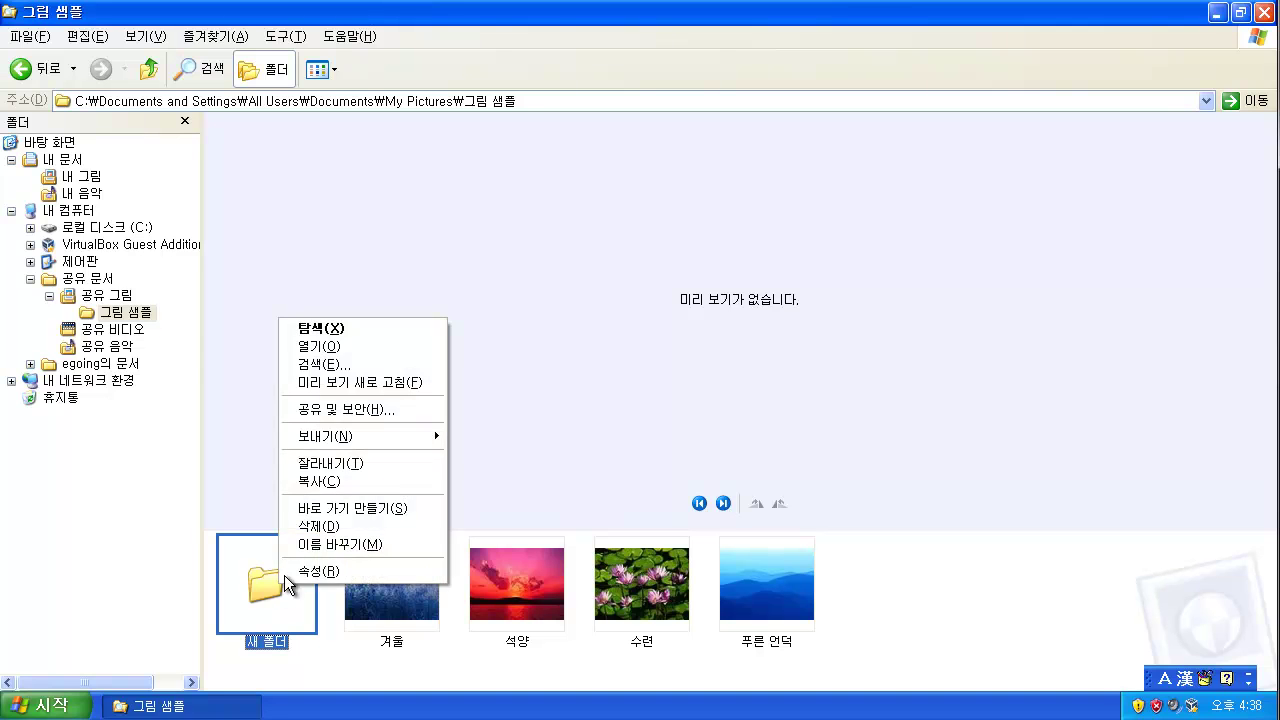
click(317, 545)
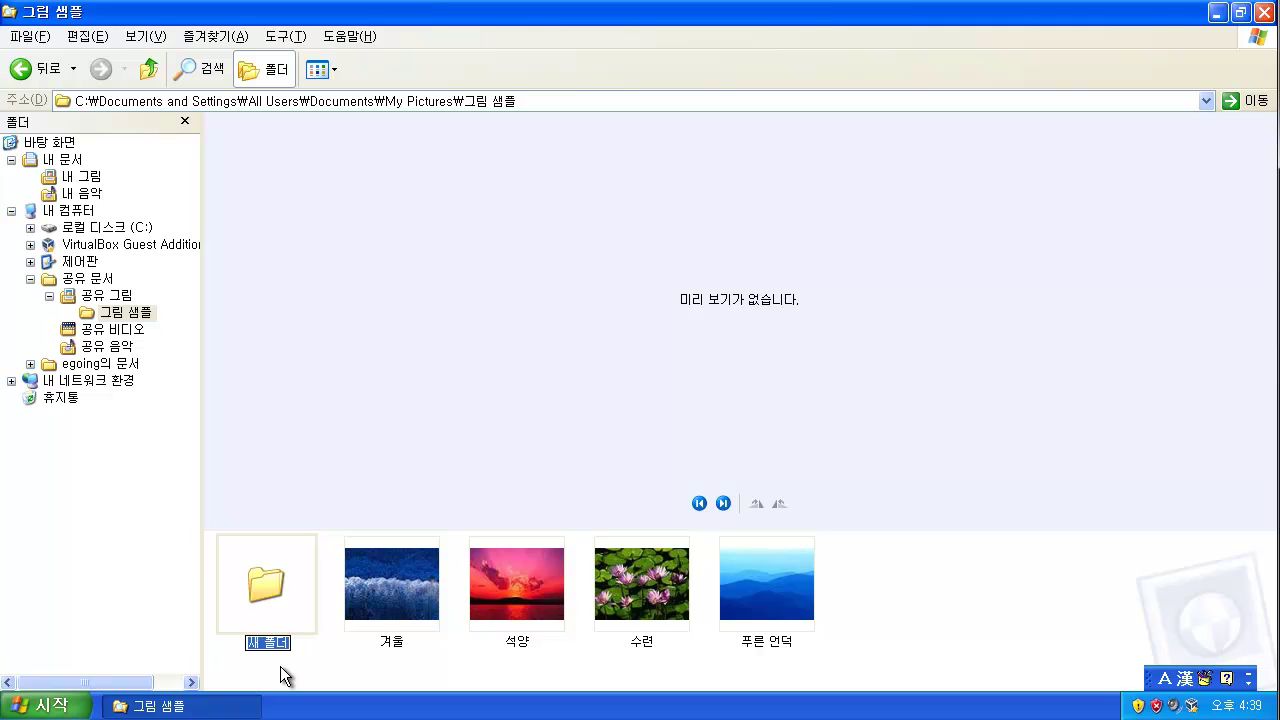
key(Hangul)
text(경)
key(Return)
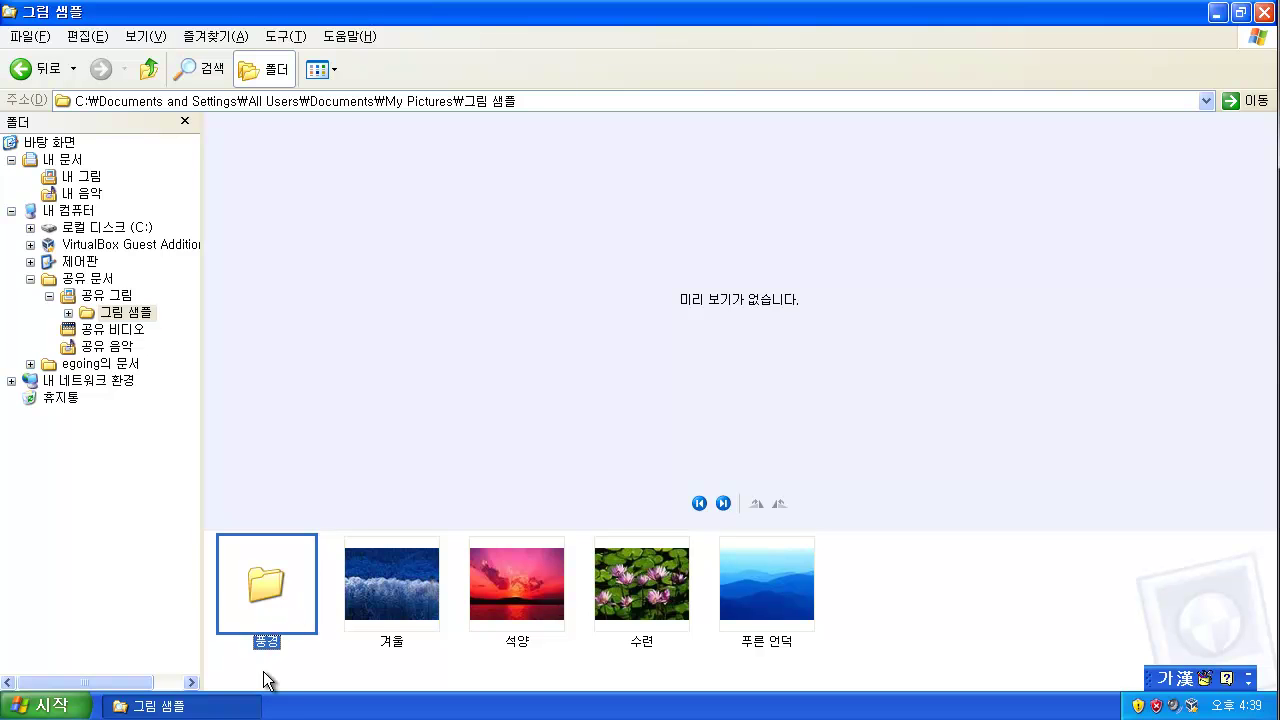
click(298, 659)
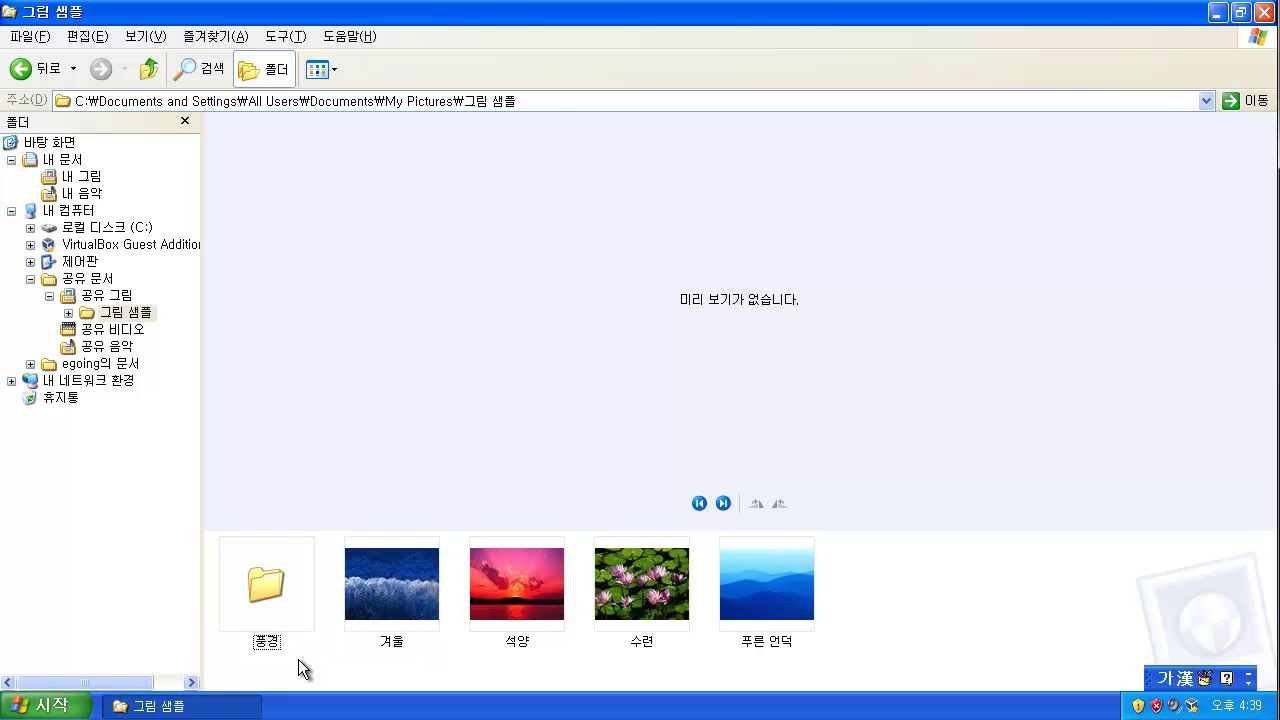
Step: Look inside the 풍경 folder and preview the pictures 겨울, 석양 and 푸른 언덕, ending back in 그림 샘플
double_click(278, 615)
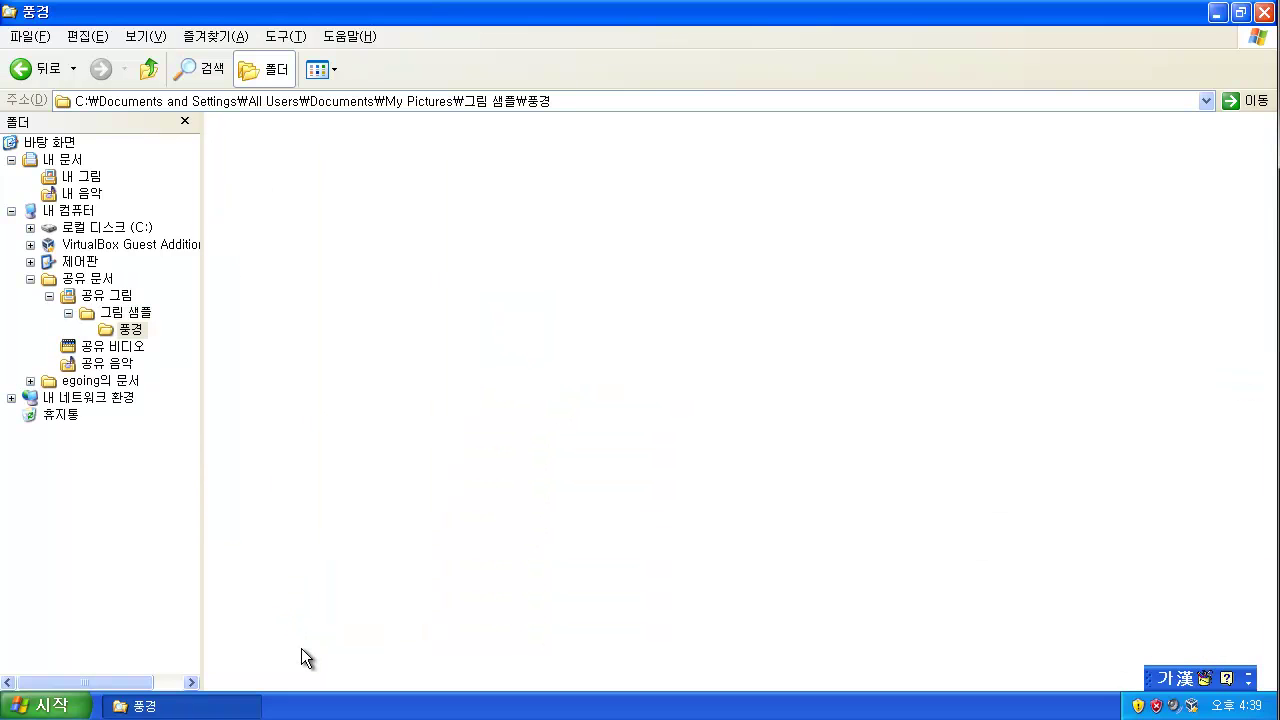
click(34, 70)
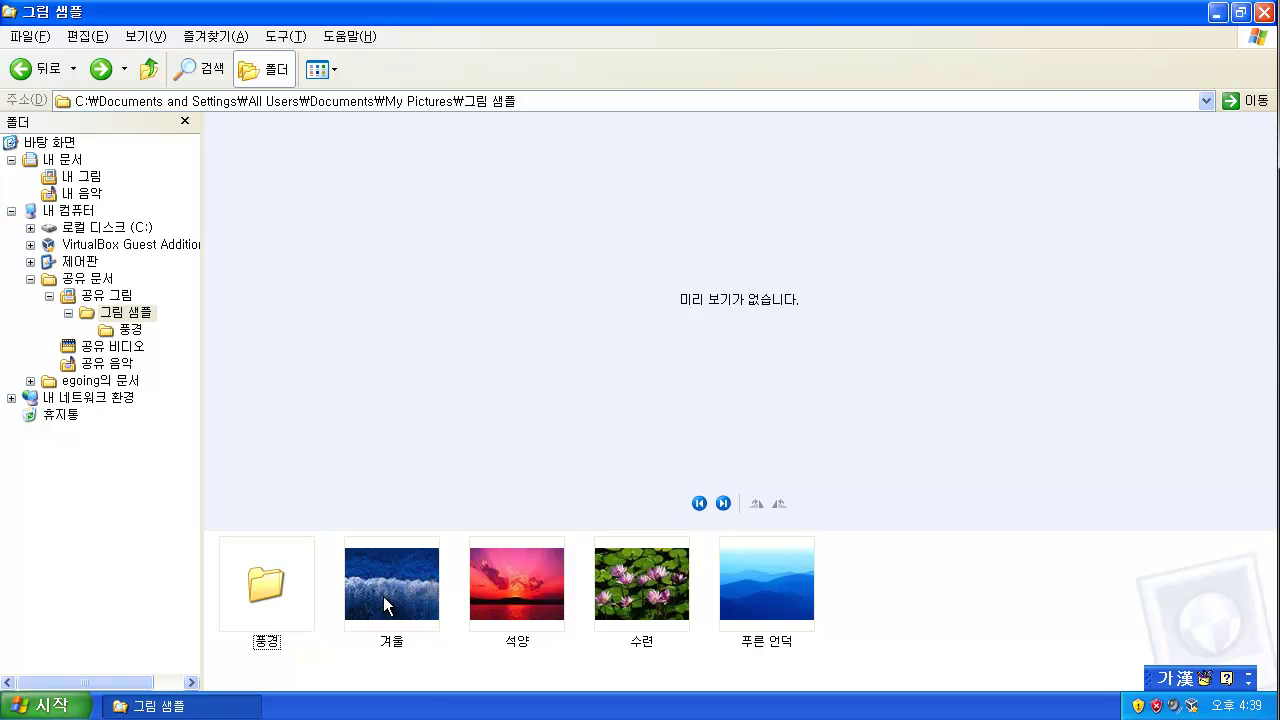
click(383, 596)
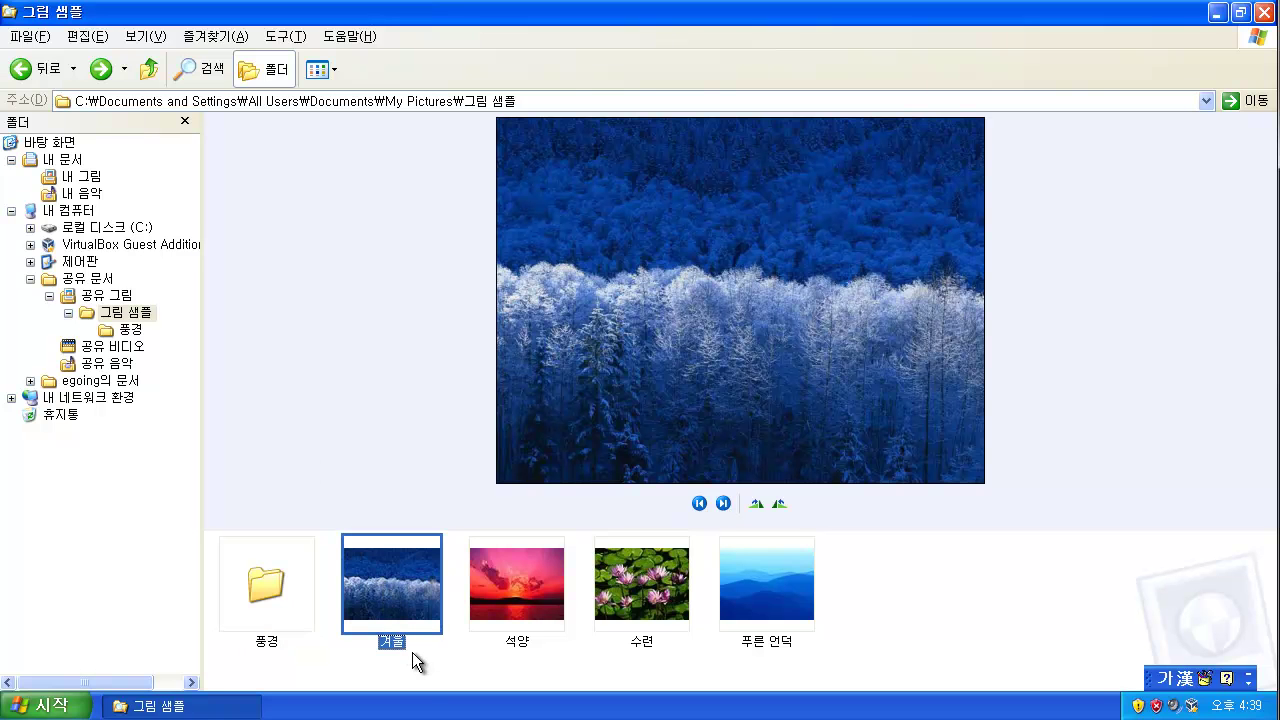
click(523, 603)
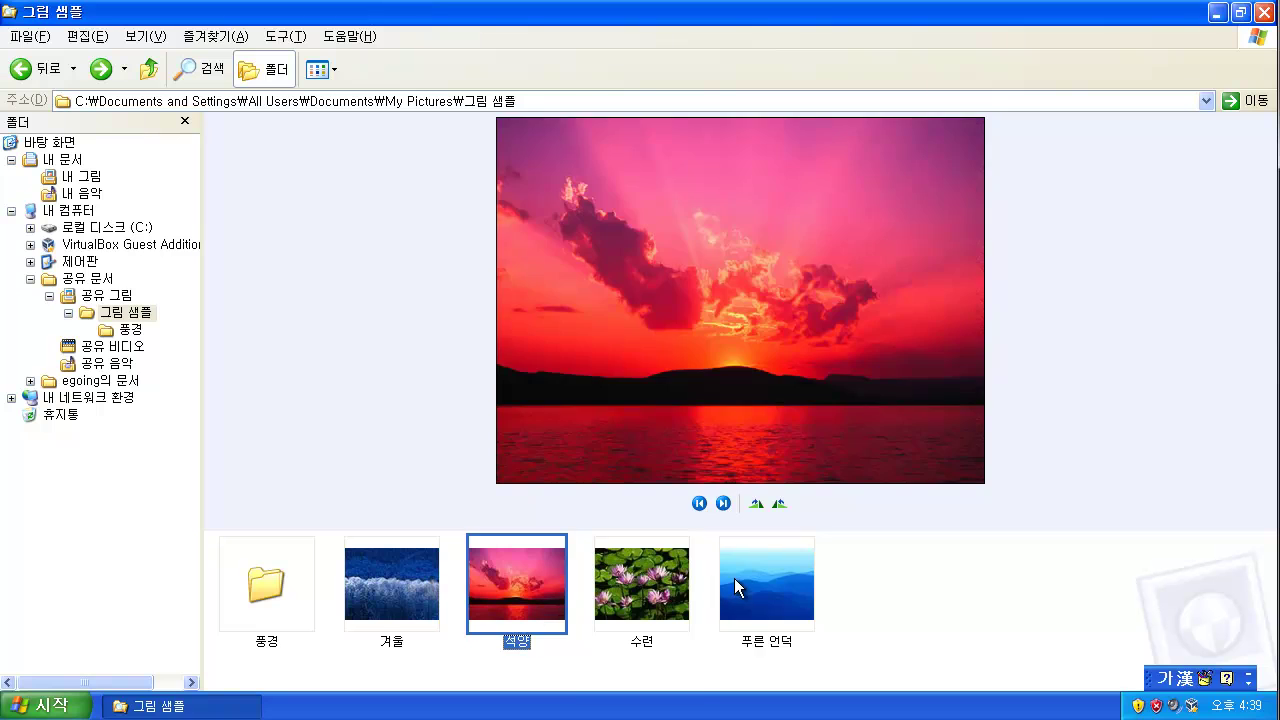
click(734, 578)
double_click(257, 607)
key(BackSpace)
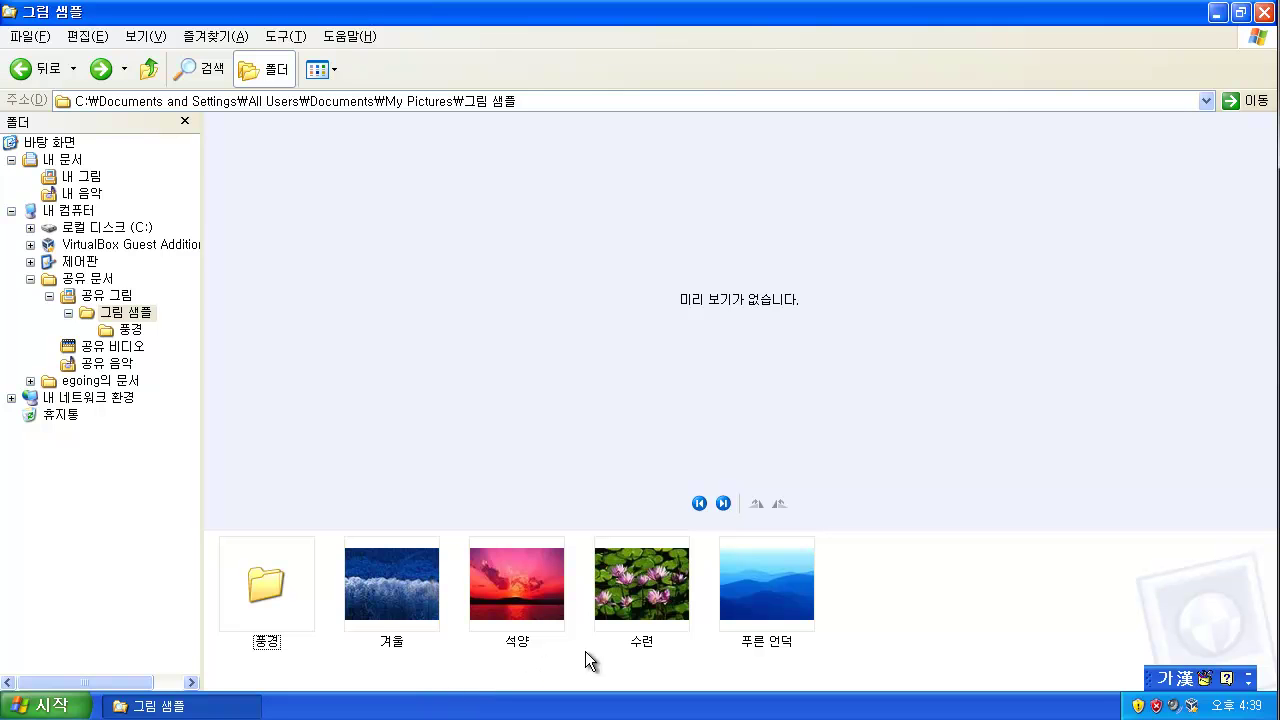
Step: Move the picture 푸른 언덕 into the 풍경 folder
click(747, 597)
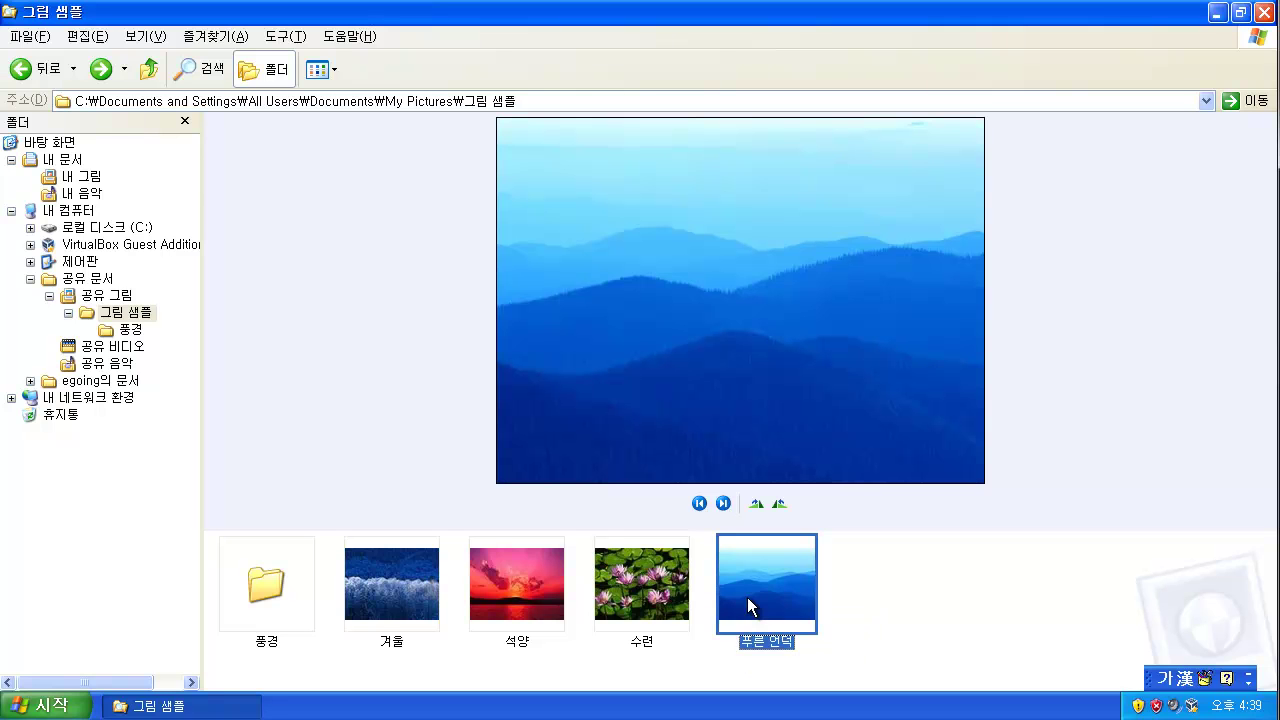
drag(747, 597, 299, 582)
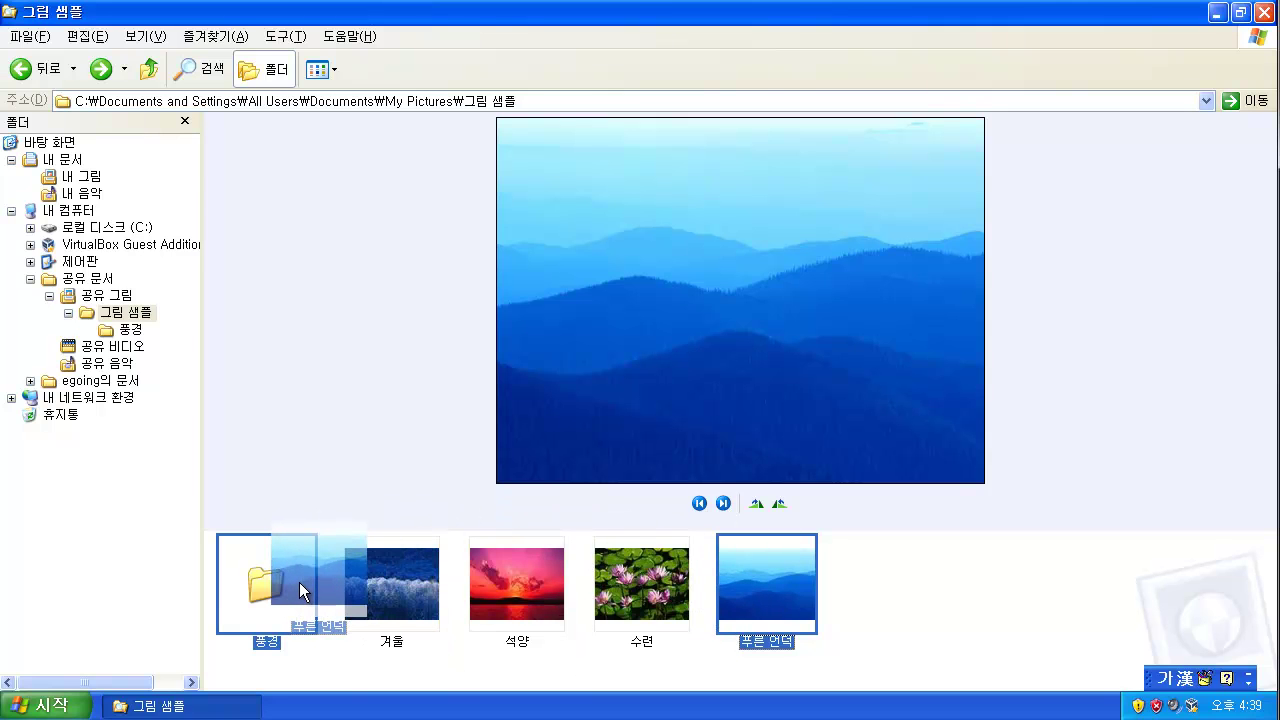
drag(299, 582, 267, 583)
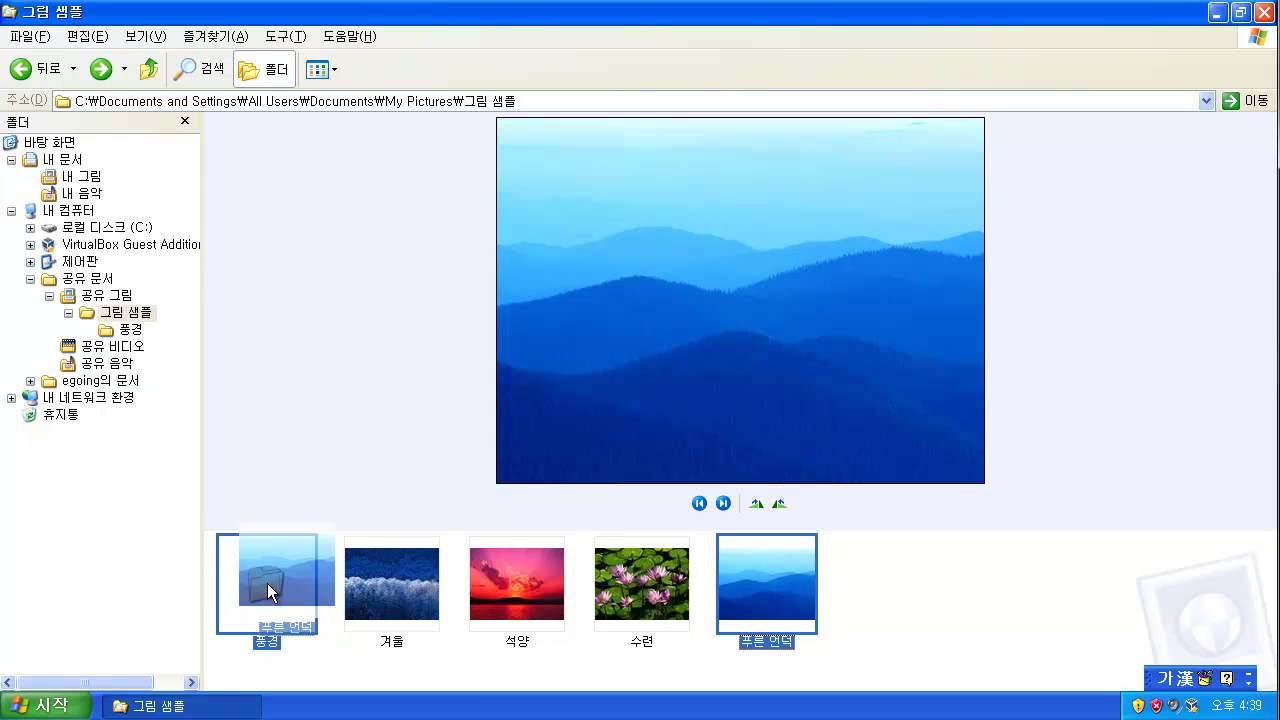
drag(267, 583, 267, 583)
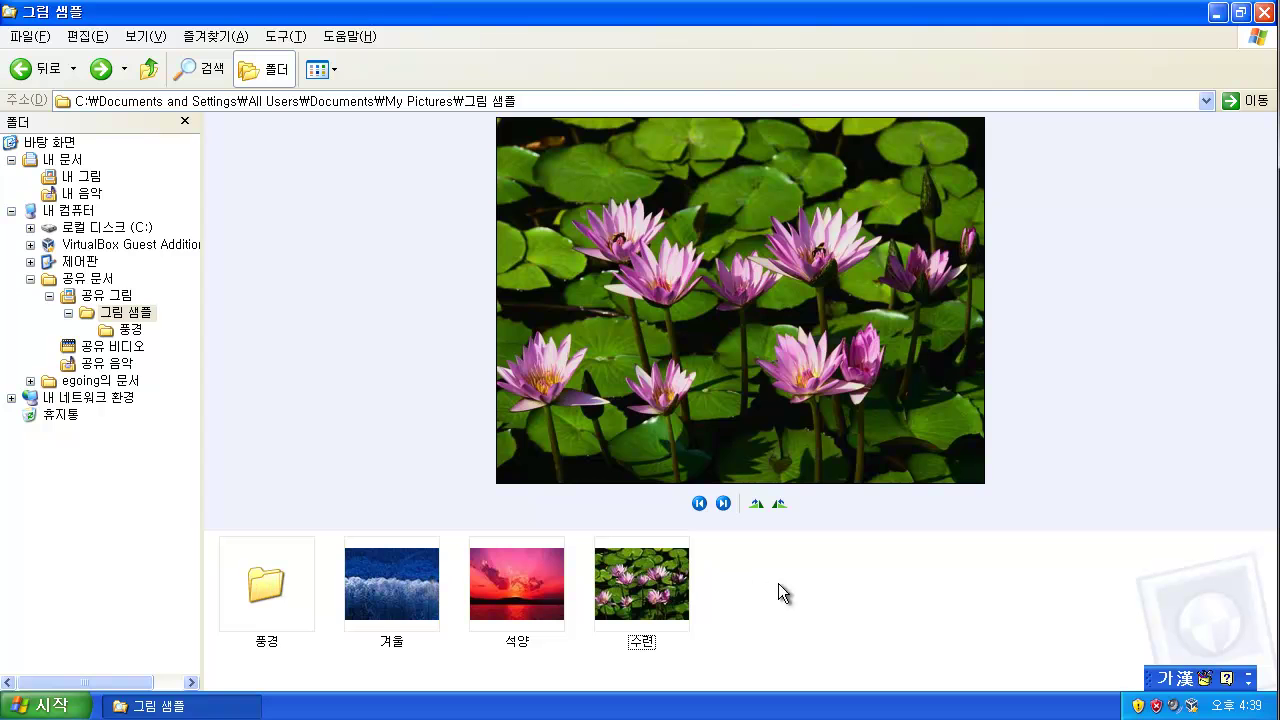
Step: Open the 풍경 folder and check it for the moved picture 푸른 언덕
double_click(259, 595)
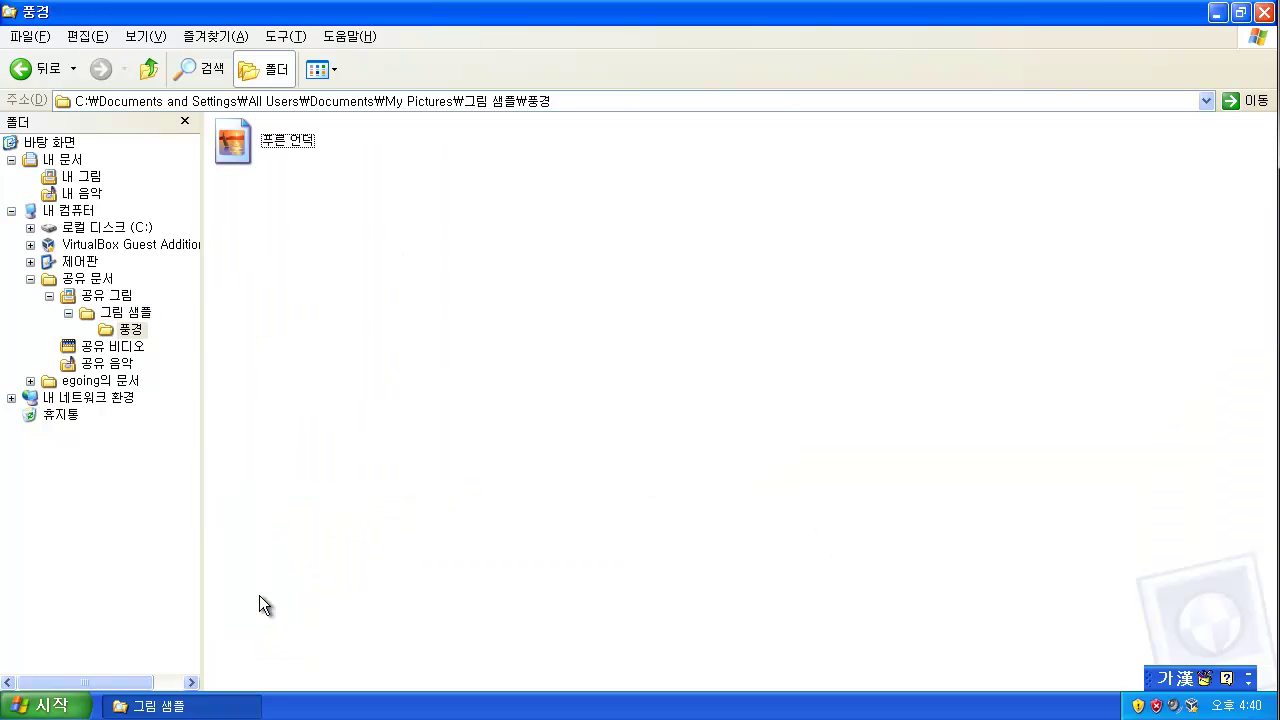
click(239, 149)
click(245, 197)
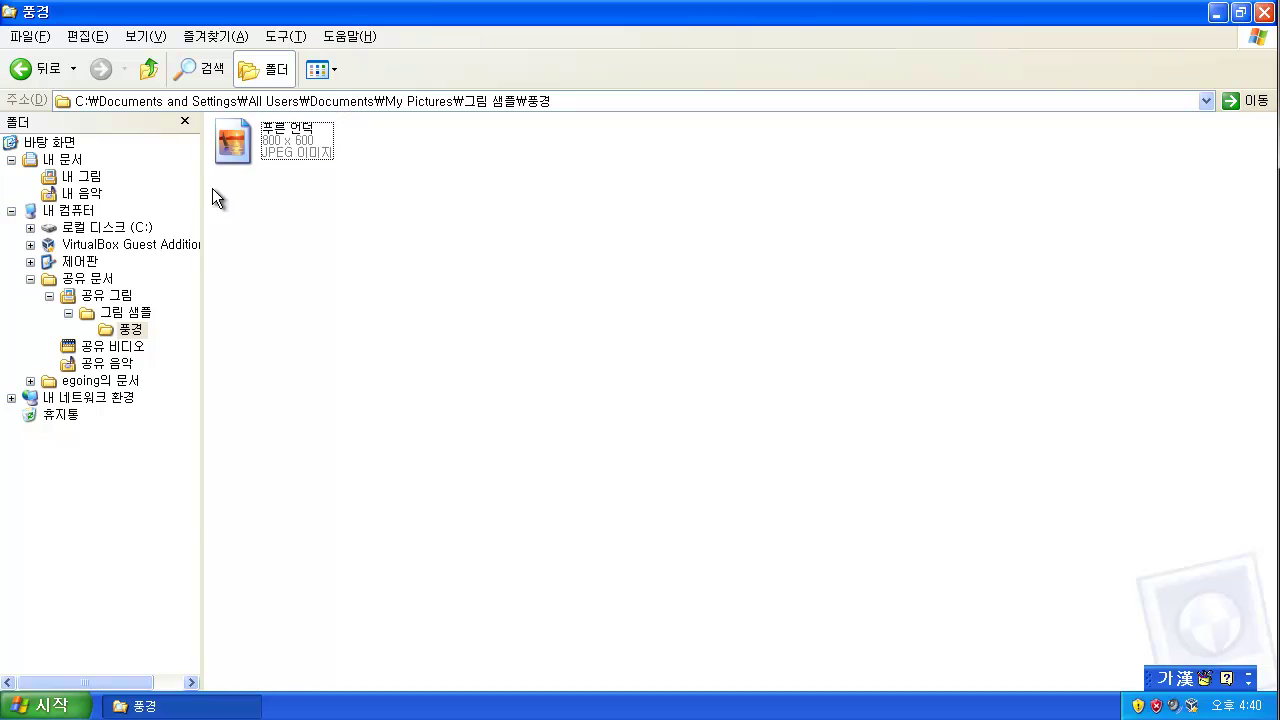
Step: Return to 그림 샘플 and move the pictures 겨울 and 석양 together into the 풍경 folder
click(41, 70)
click(411, 608)
click(481, 672)
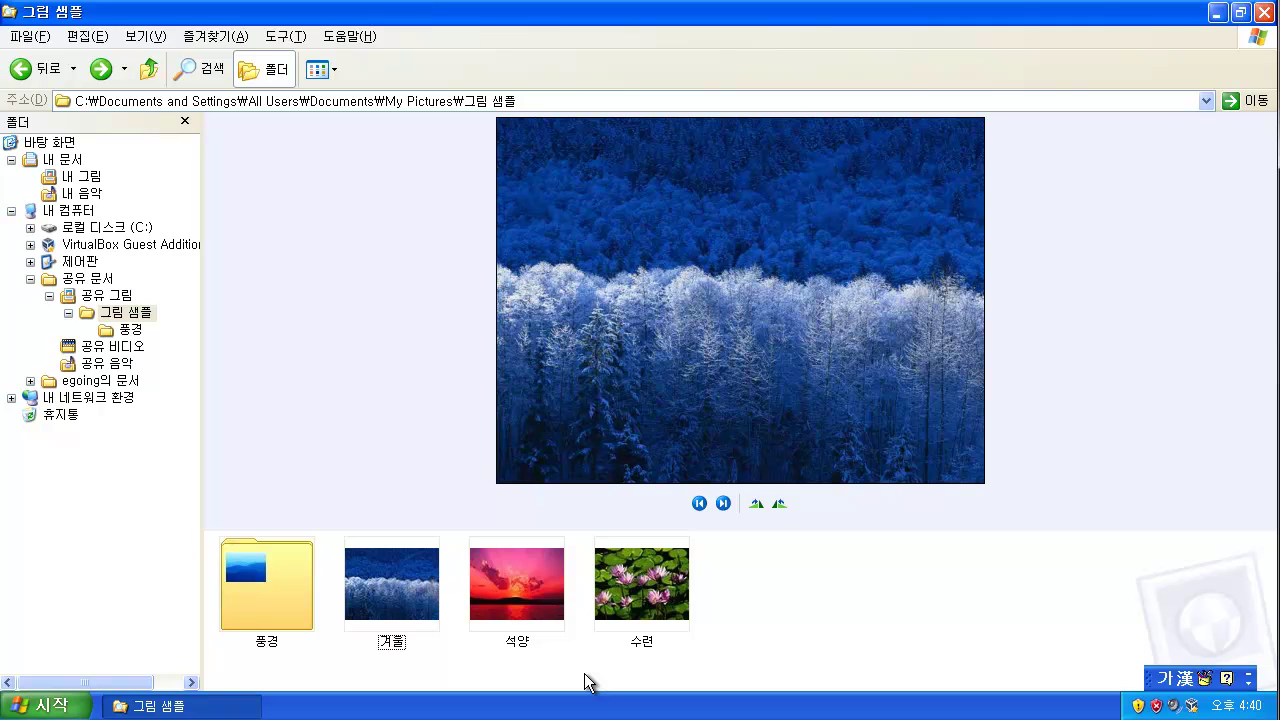
drag(584, 672, 332, 560)
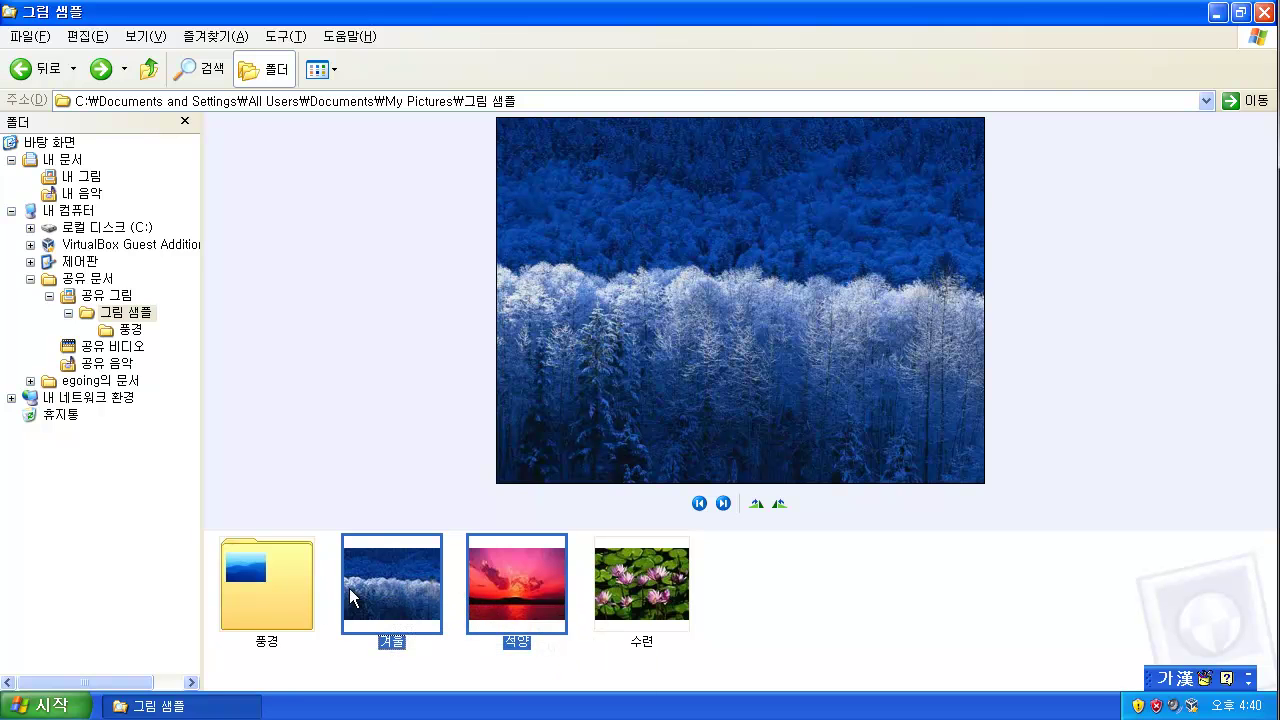
mouse_move(407, 607)
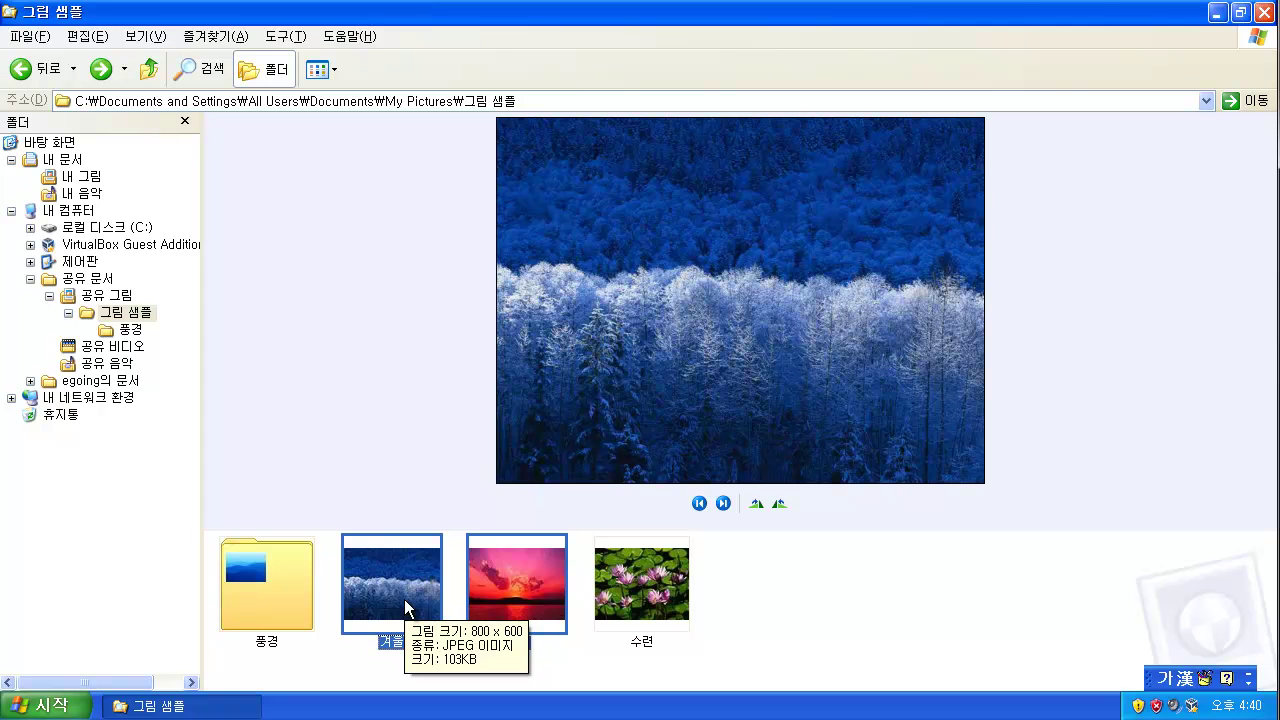
drag(405, 607, 274, 593)
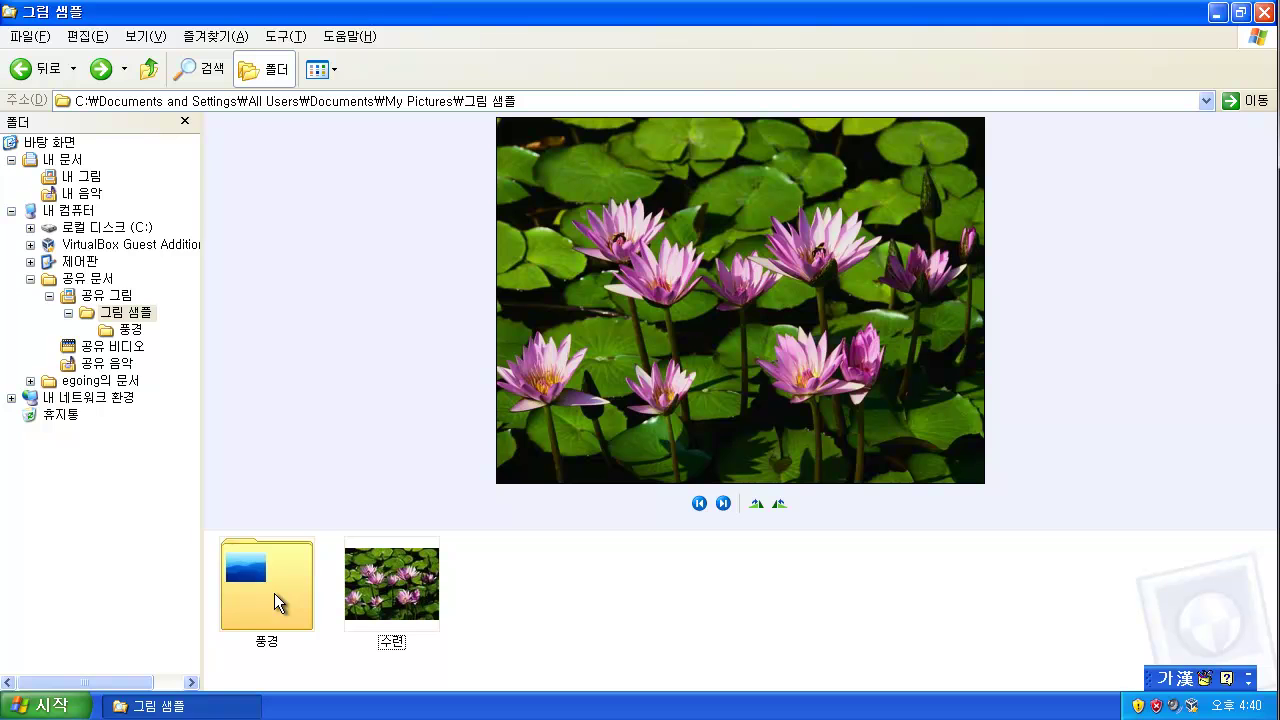
Step: Open the 풍경 folder, select 겨울, 석양 and 푸른 언덕 one at a time, and clear the selection
double_click(274, 593)
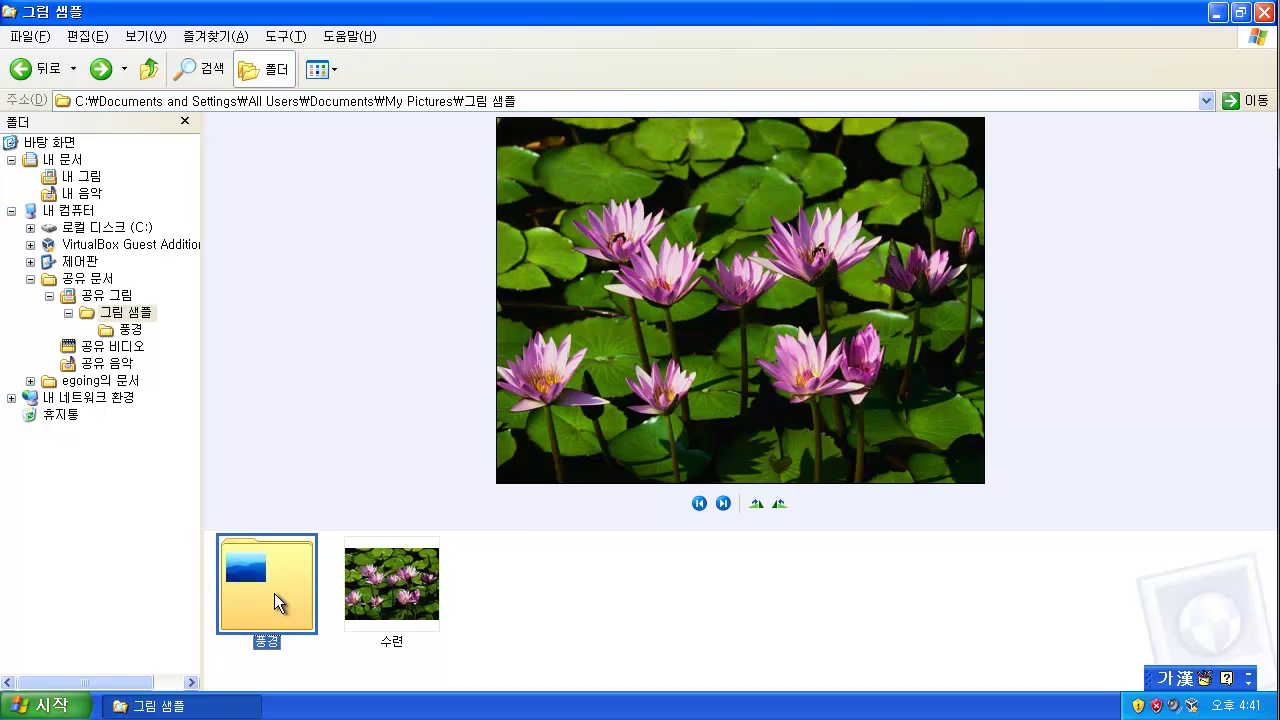
click(312, 148)
click(592, 152)
click(872, 202)
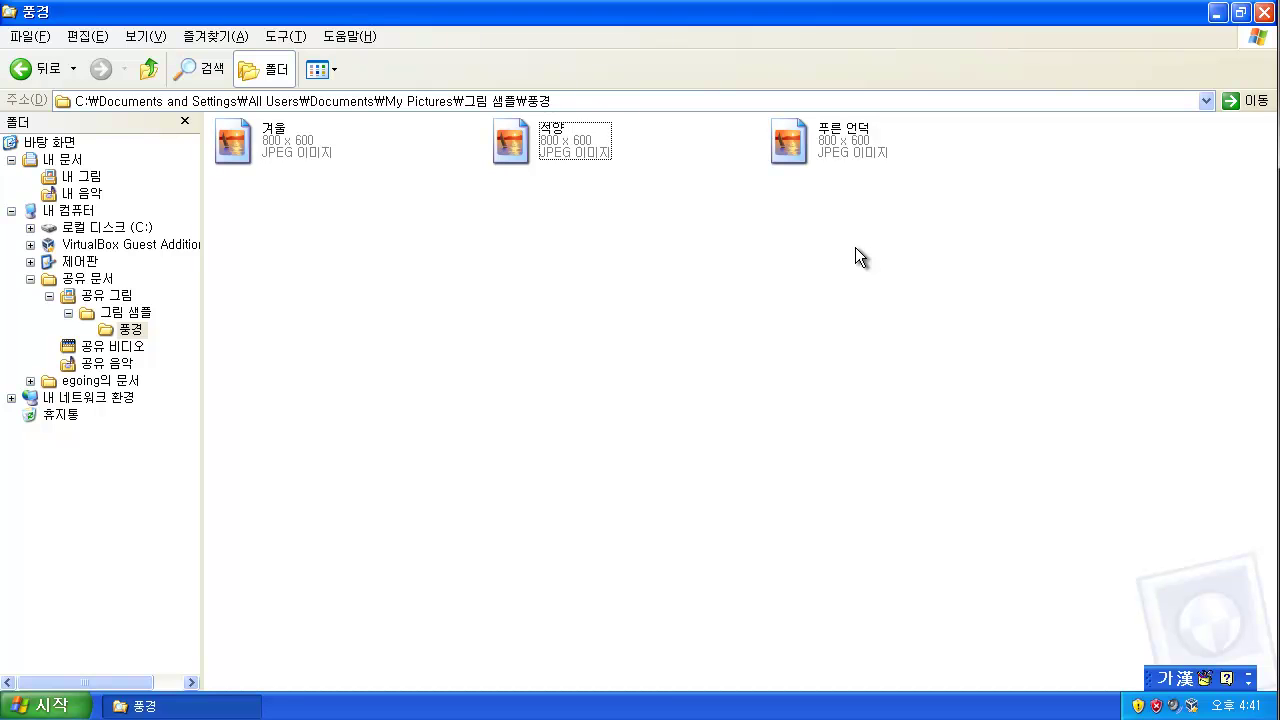
click(290, 145)
click(530, 149)
click(779, 156)
click(774, 243)
click(302, 143)
click(525, 154)
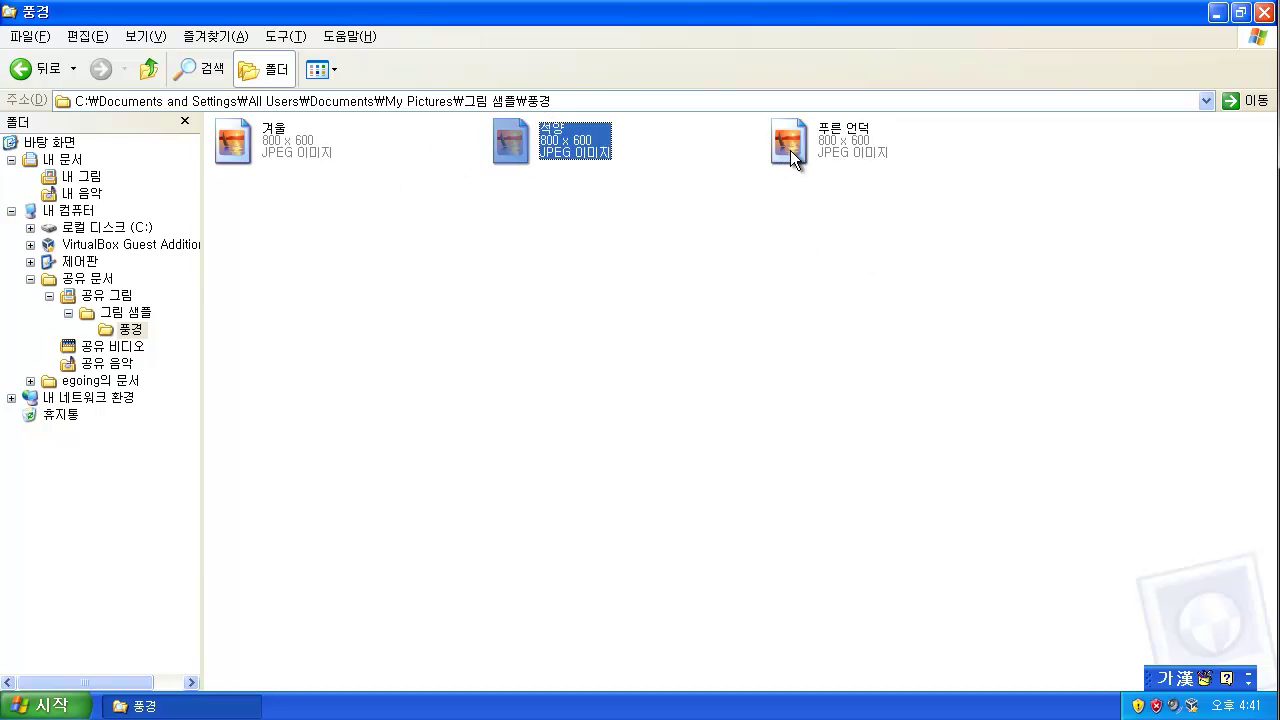
click(790, 156)
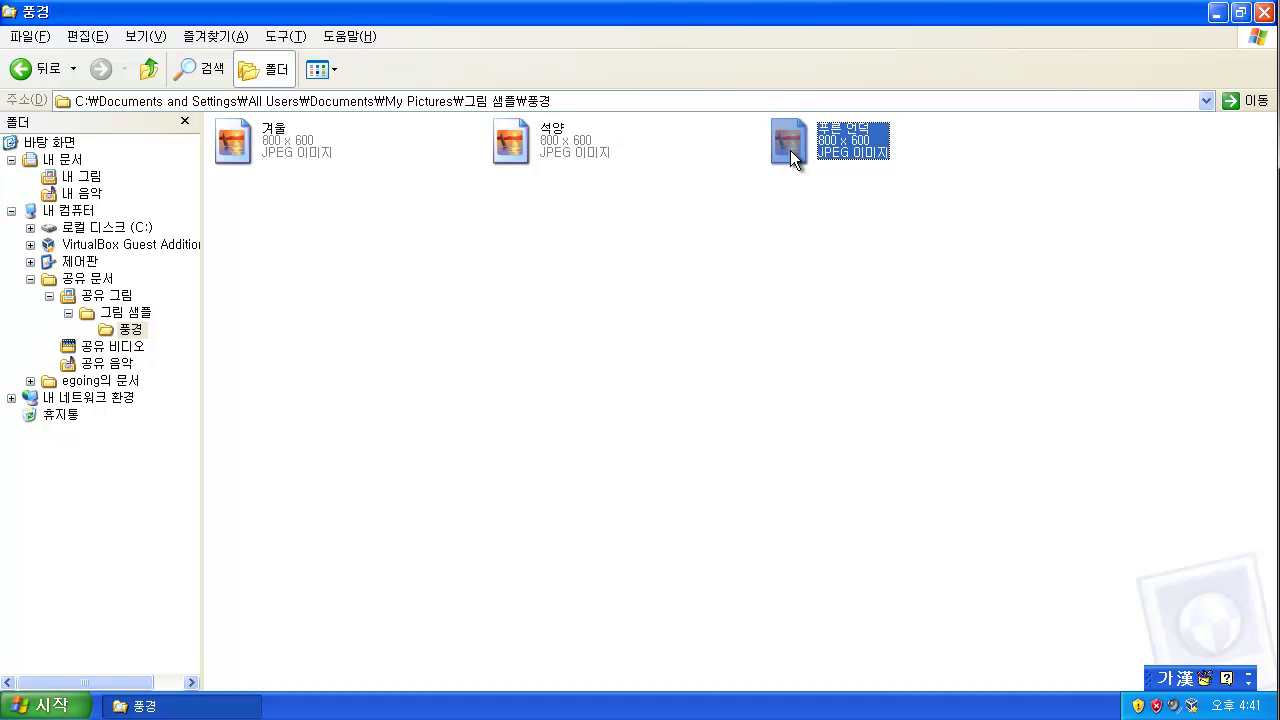
click(541, 322)
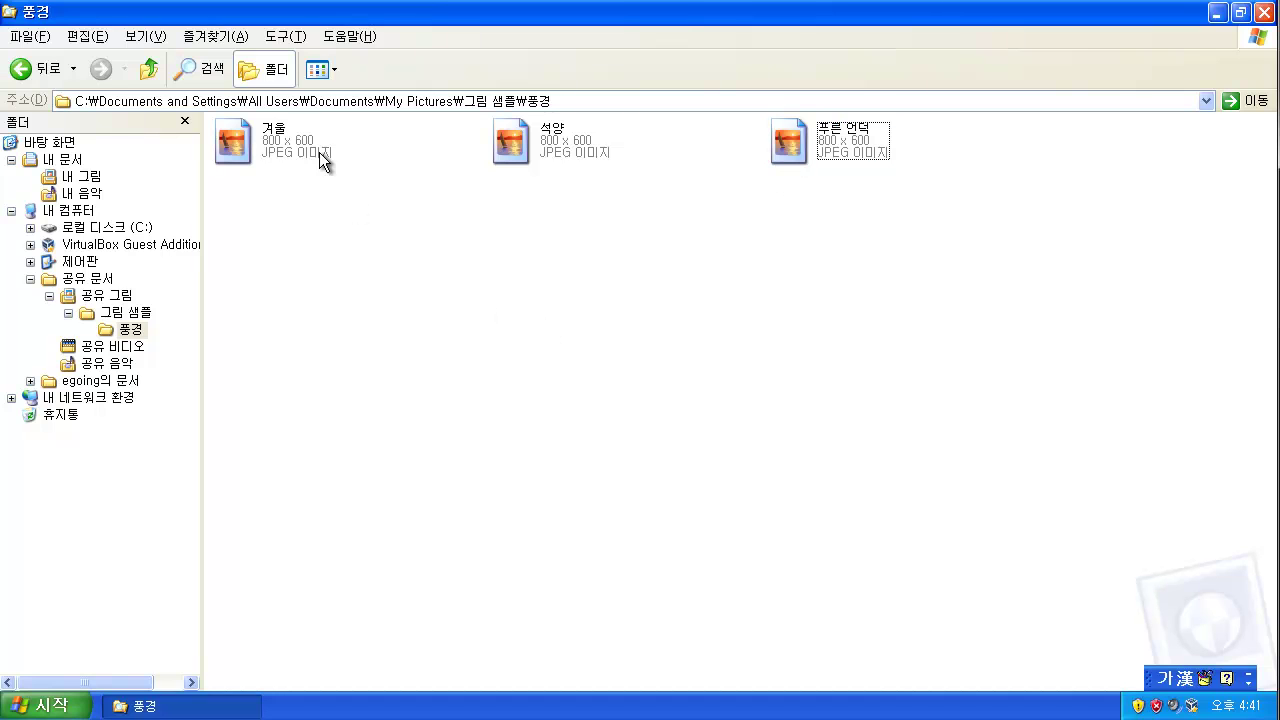
Step: Display the 풍경 folder in 슬라이드 보기 and preview the picture 겨울
click(318, 69)
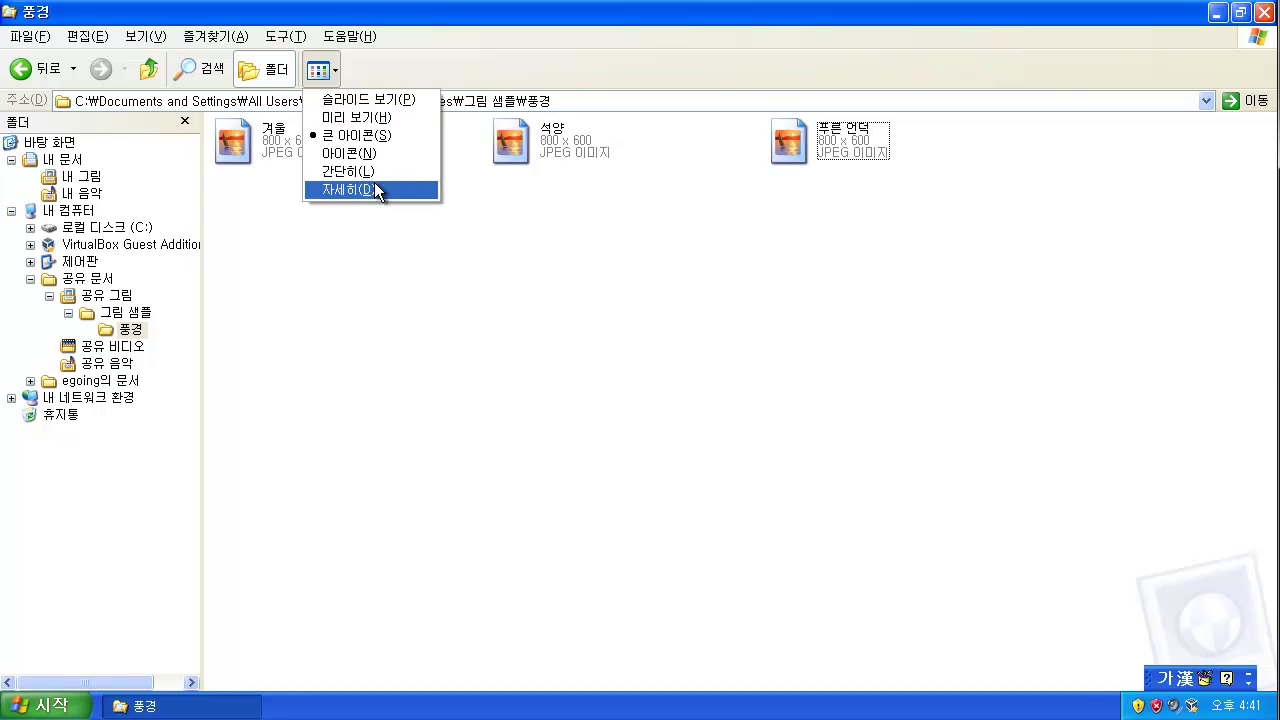
click(388, 99)
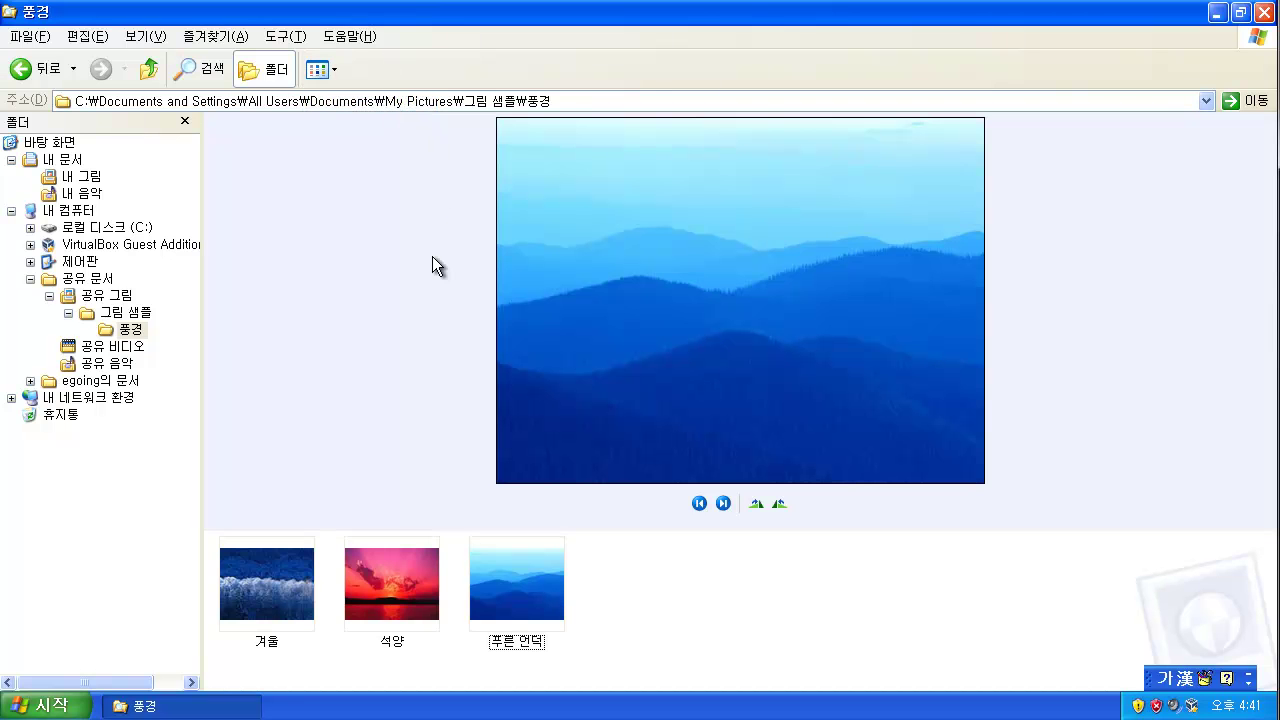
click(283, 585)
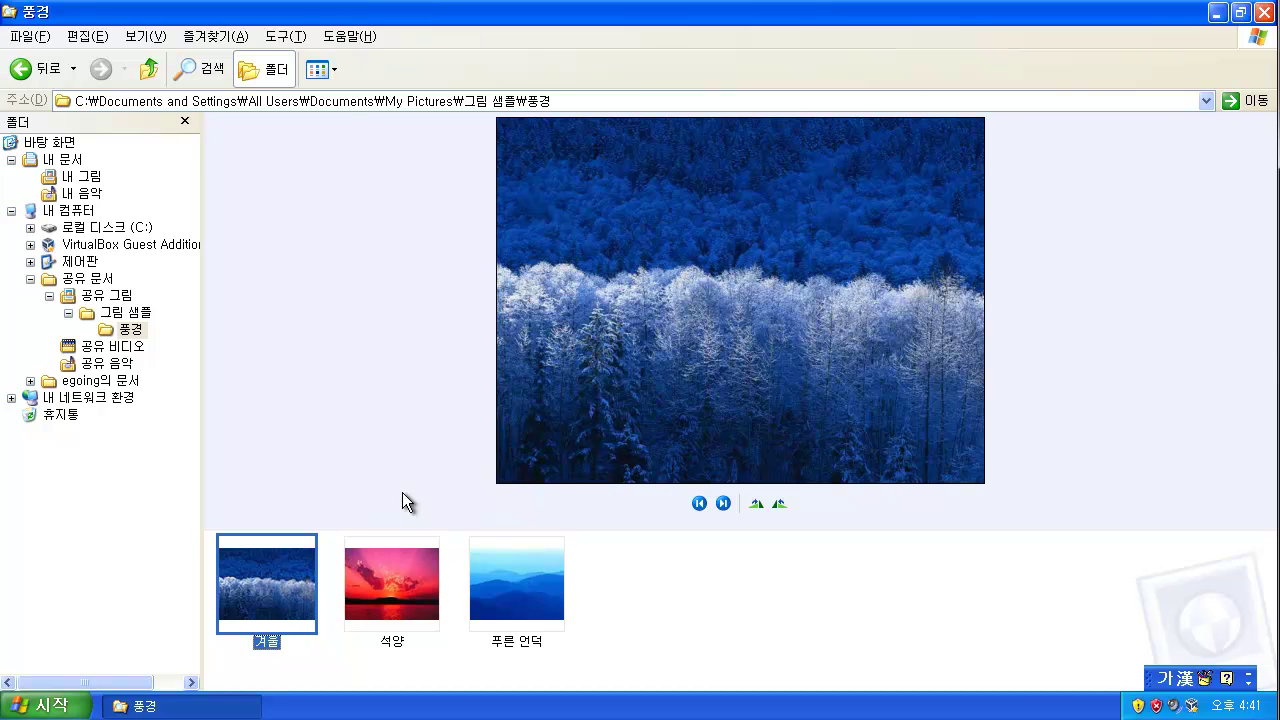
Step: Change the 풍경 folder's display to 미리 보기 and select the picture 겨울
click(327, 62)
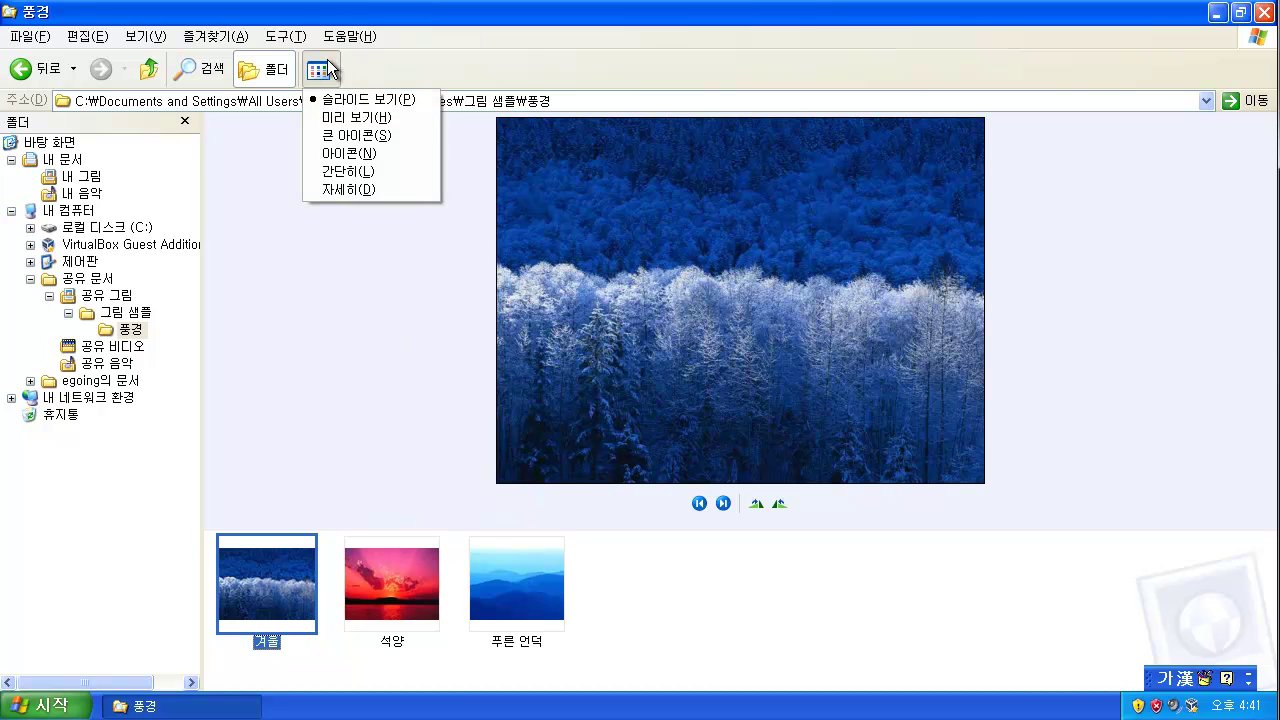
click(376, 135)
click(366, 294)
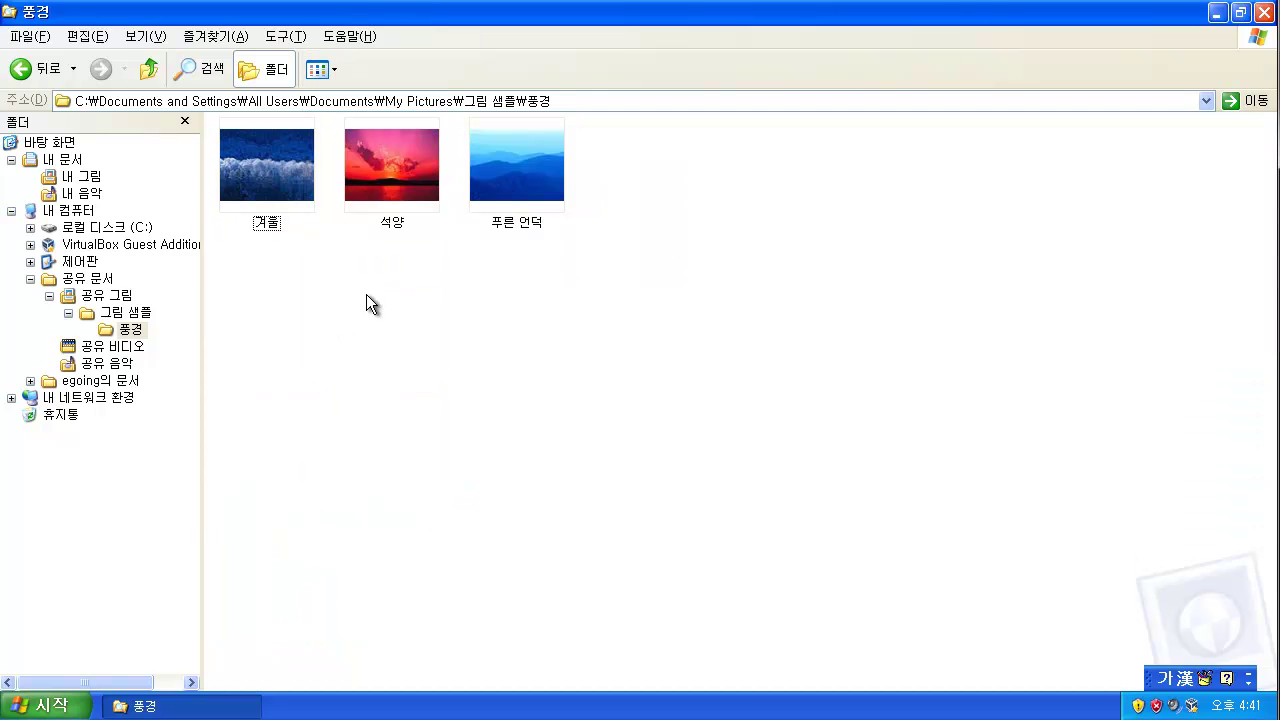
click(286, 185)
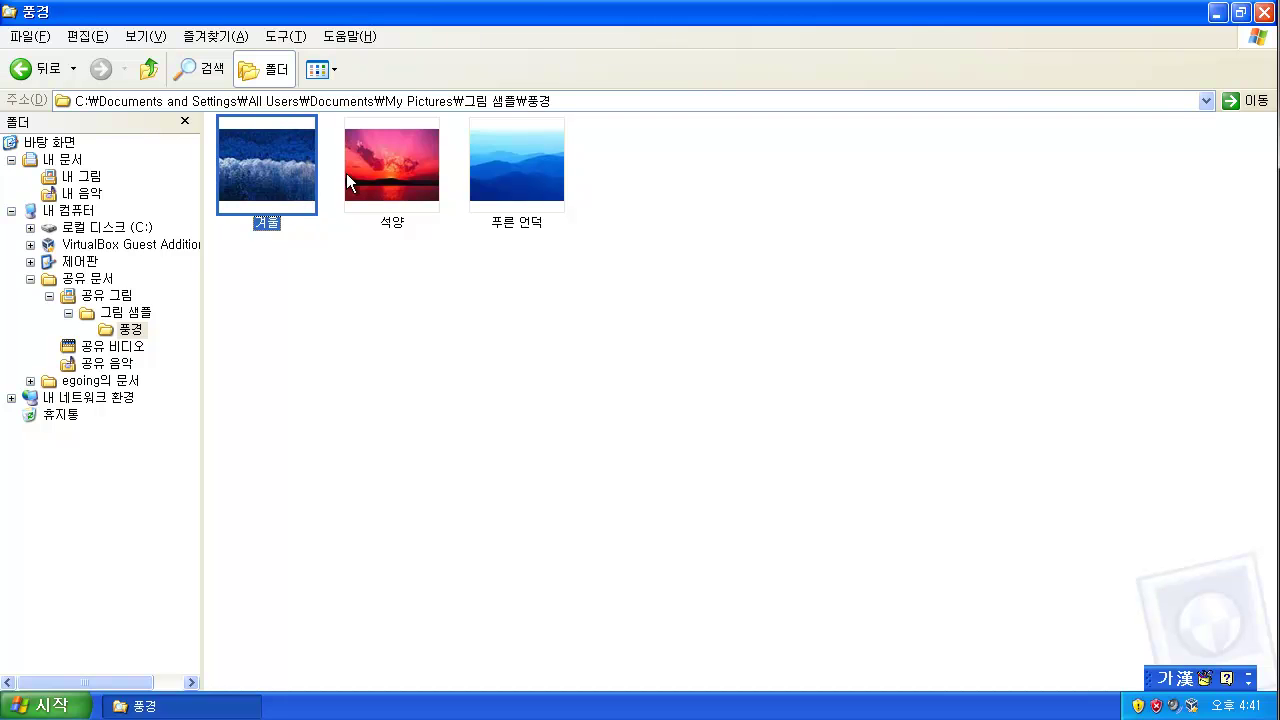
Step: Change the 풍경 folder's display to 자세히
click(318, 69)
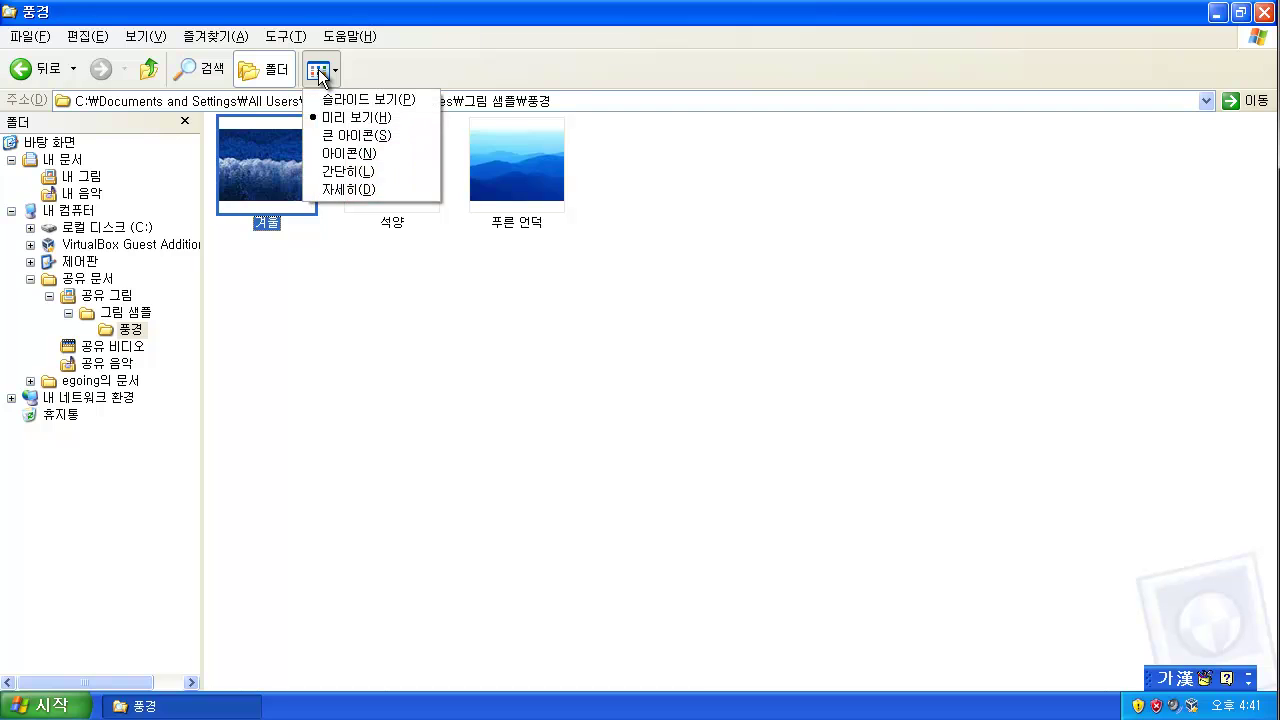
click(349, 189)
click(322, 206)
Step: Select the pictures in the 풍경 folder's detailed list one at a time and examine the file details of 겨울
click(243, 145)
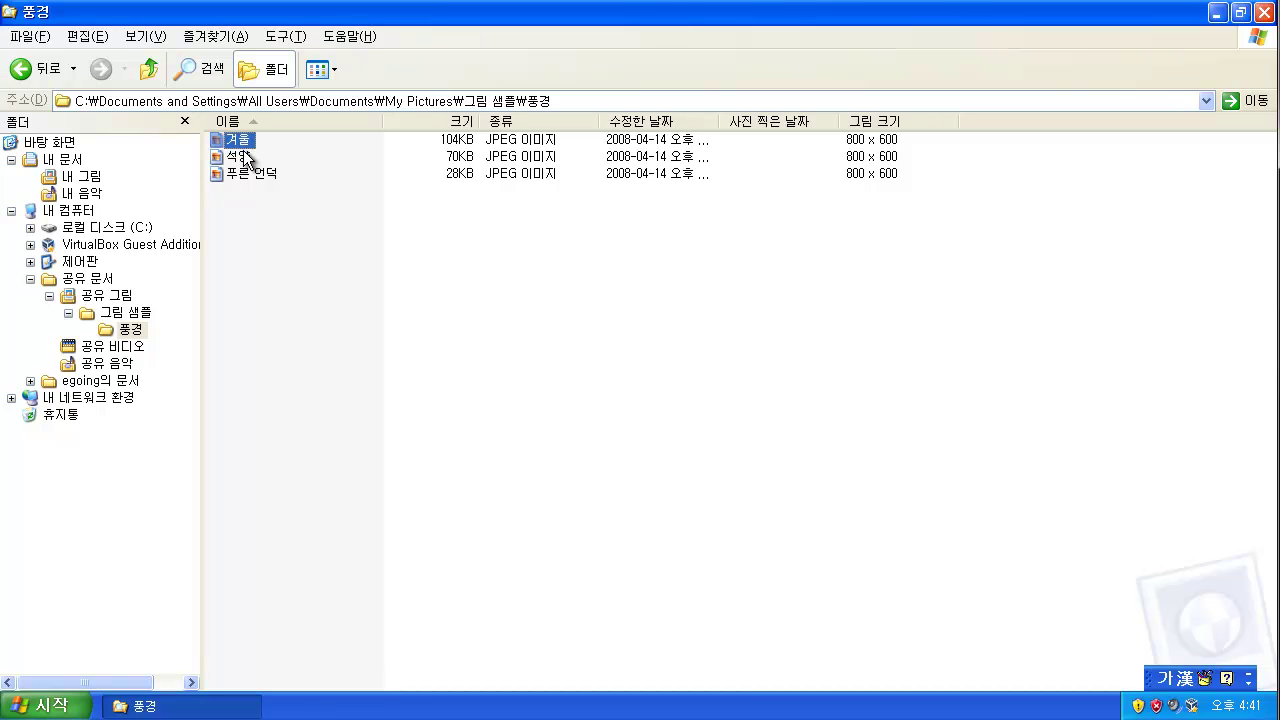
click(246, 160)
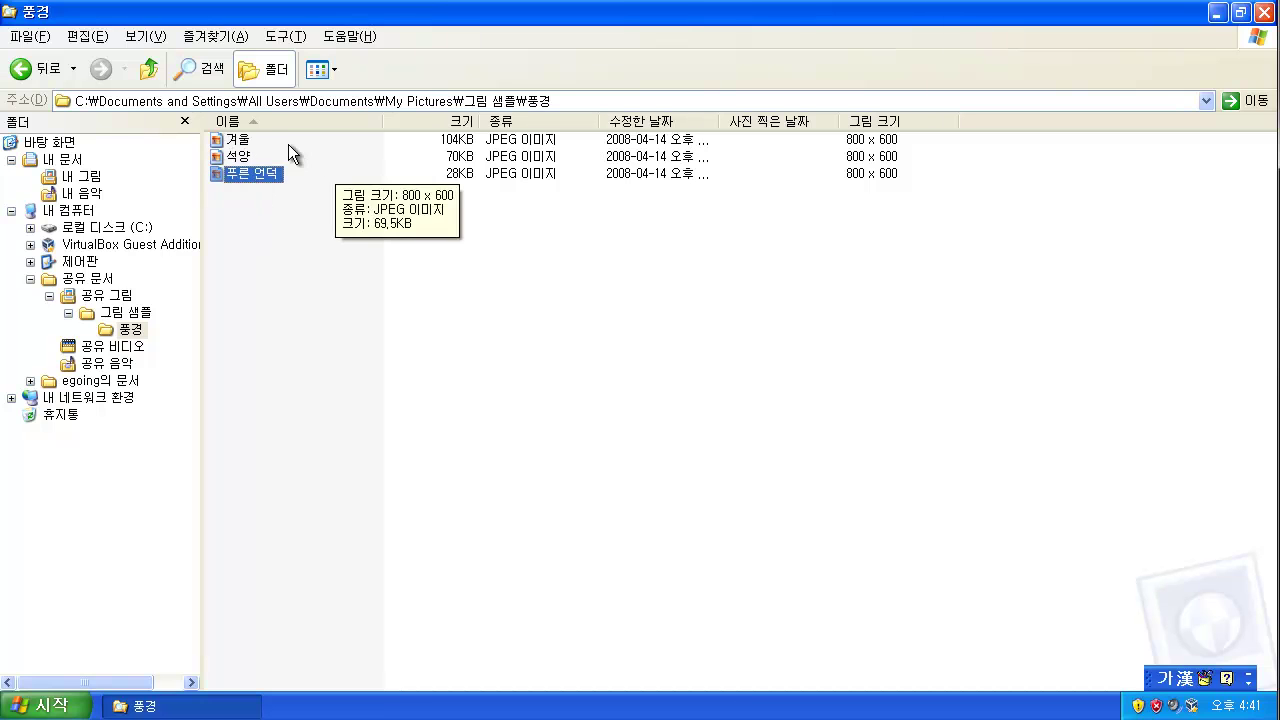
click(265, 141)
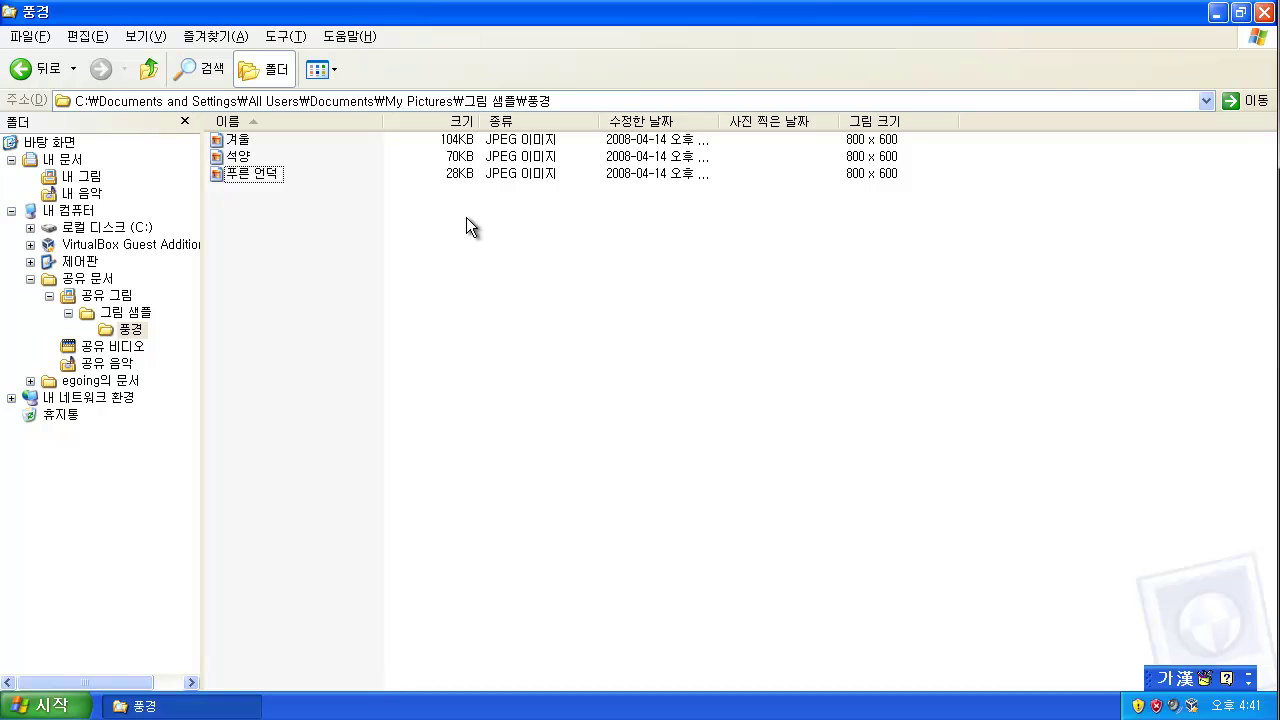
click(262, 174)
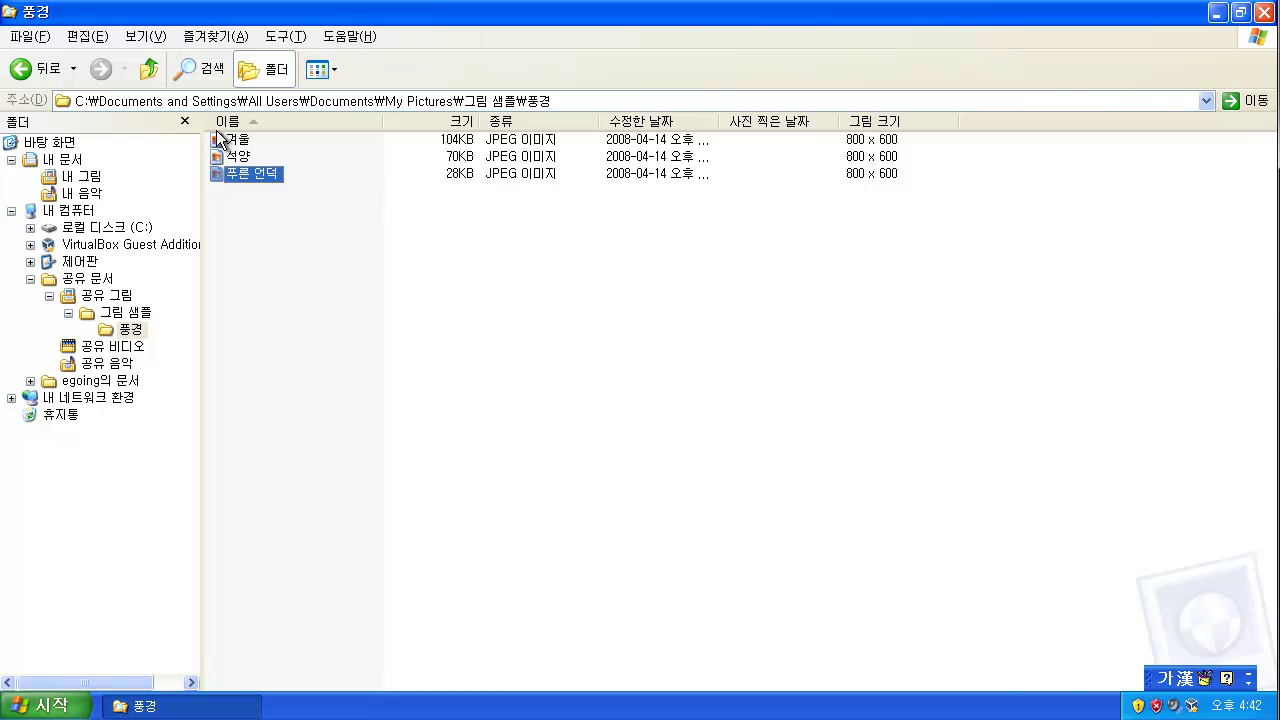
click(248, 144)
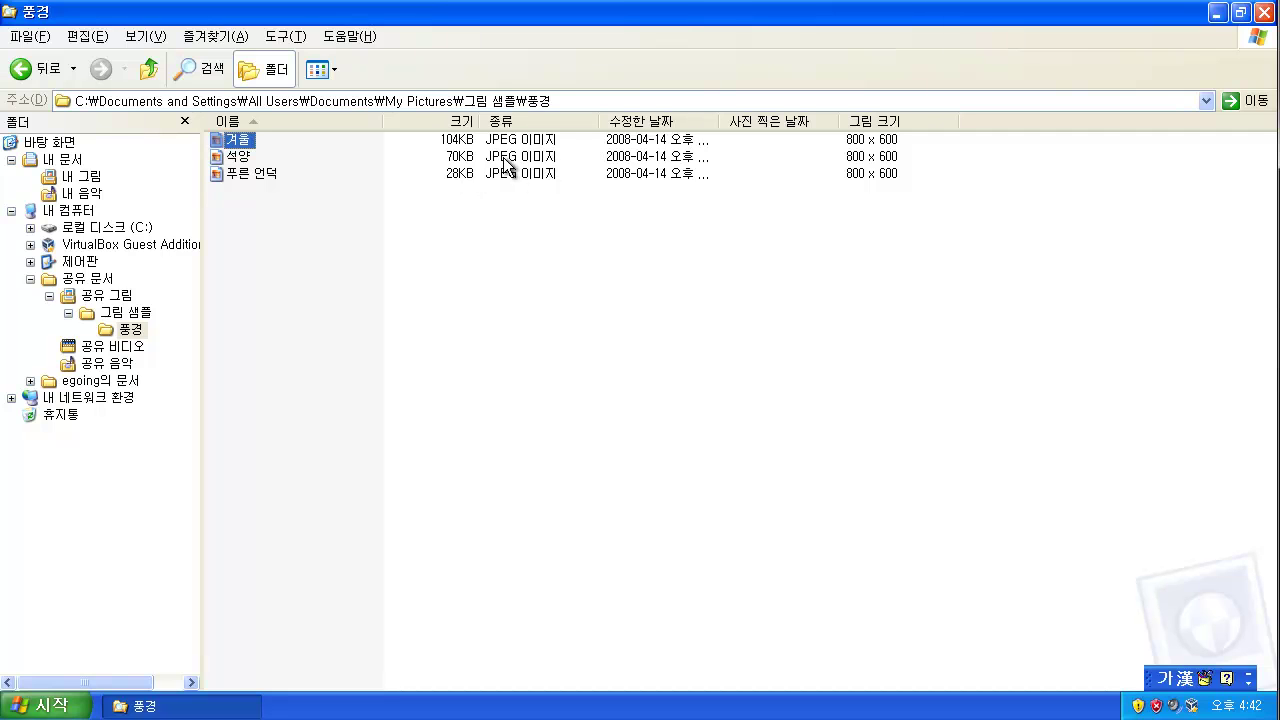
mouse_move(245, 141)
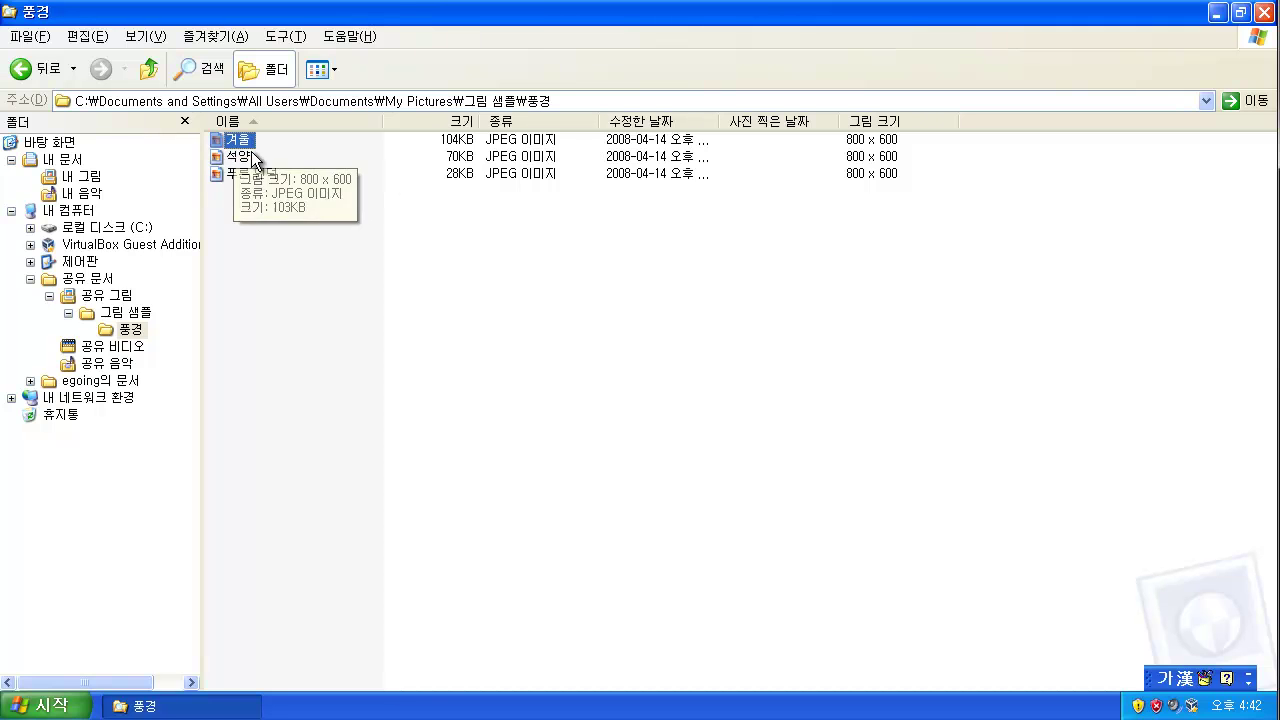
Step: Open the 내 음악 folder, change its display to 자세히, and clear the file selection
click(98, 197)
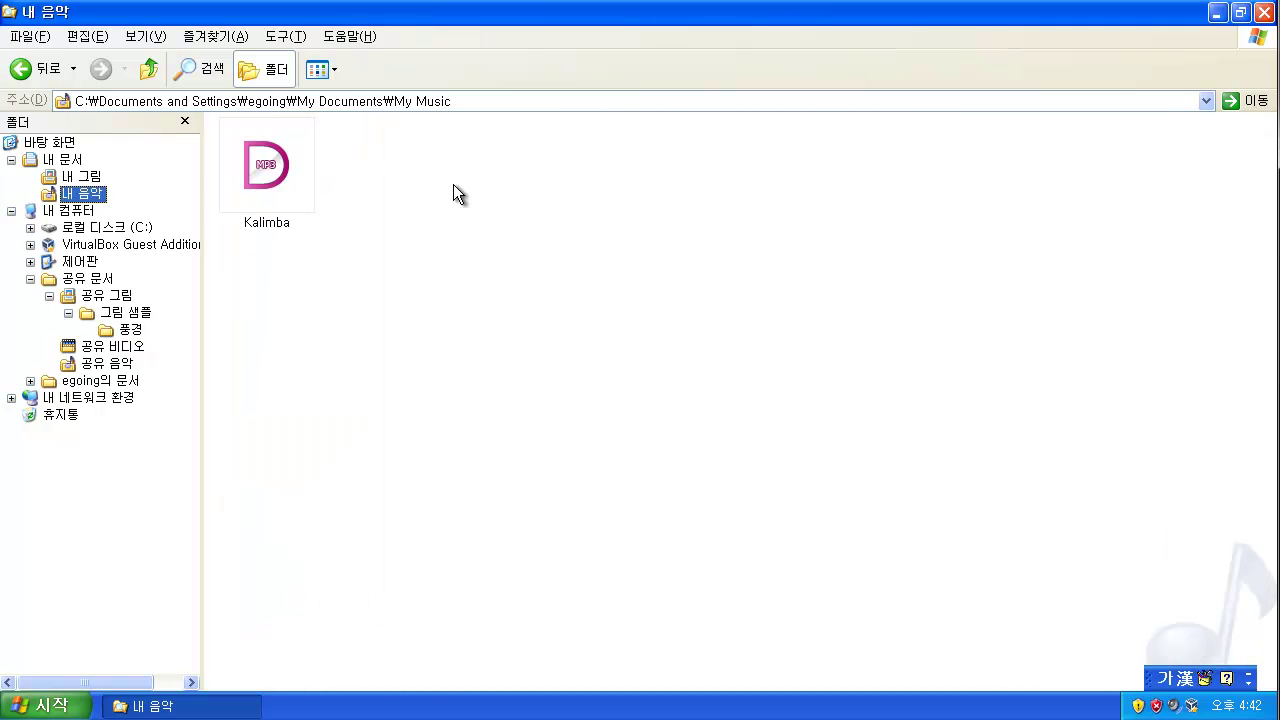
click(320, 69)
click(360, 172)
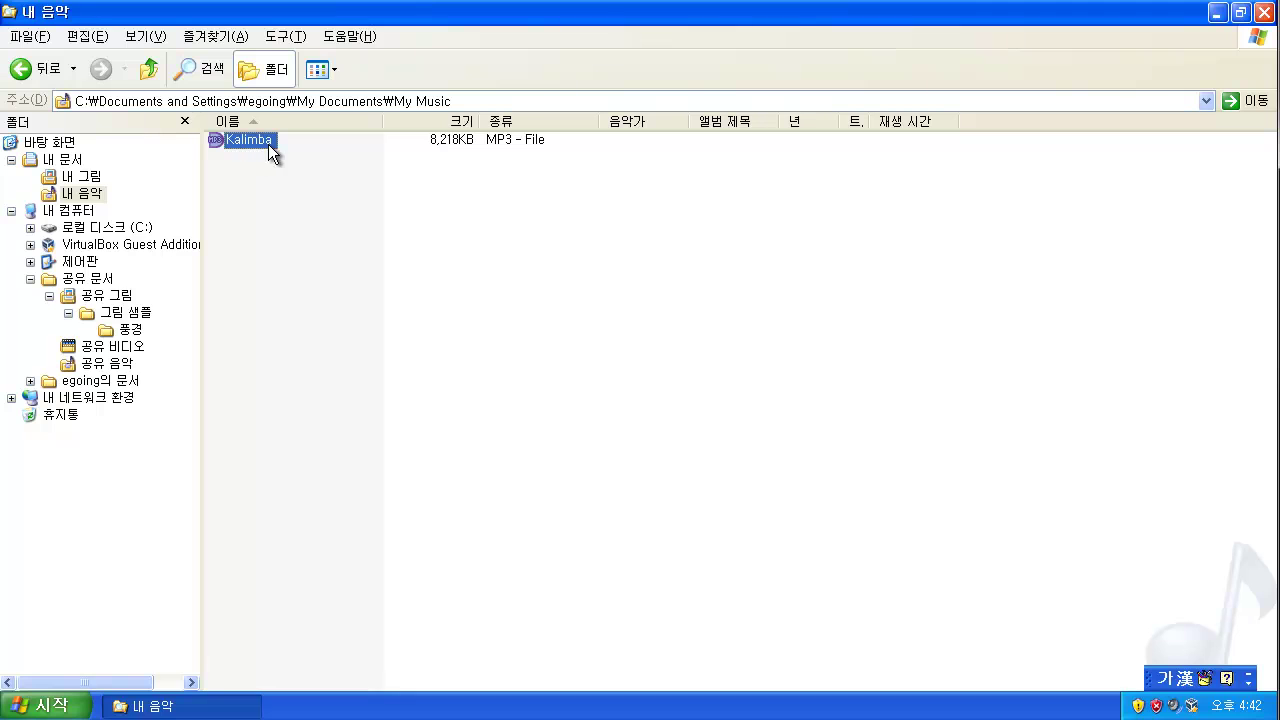
click(513, 188)
Step: Return to the 풍경 folder by way of 내 그림 and 그림 샘플
click(90, 177)
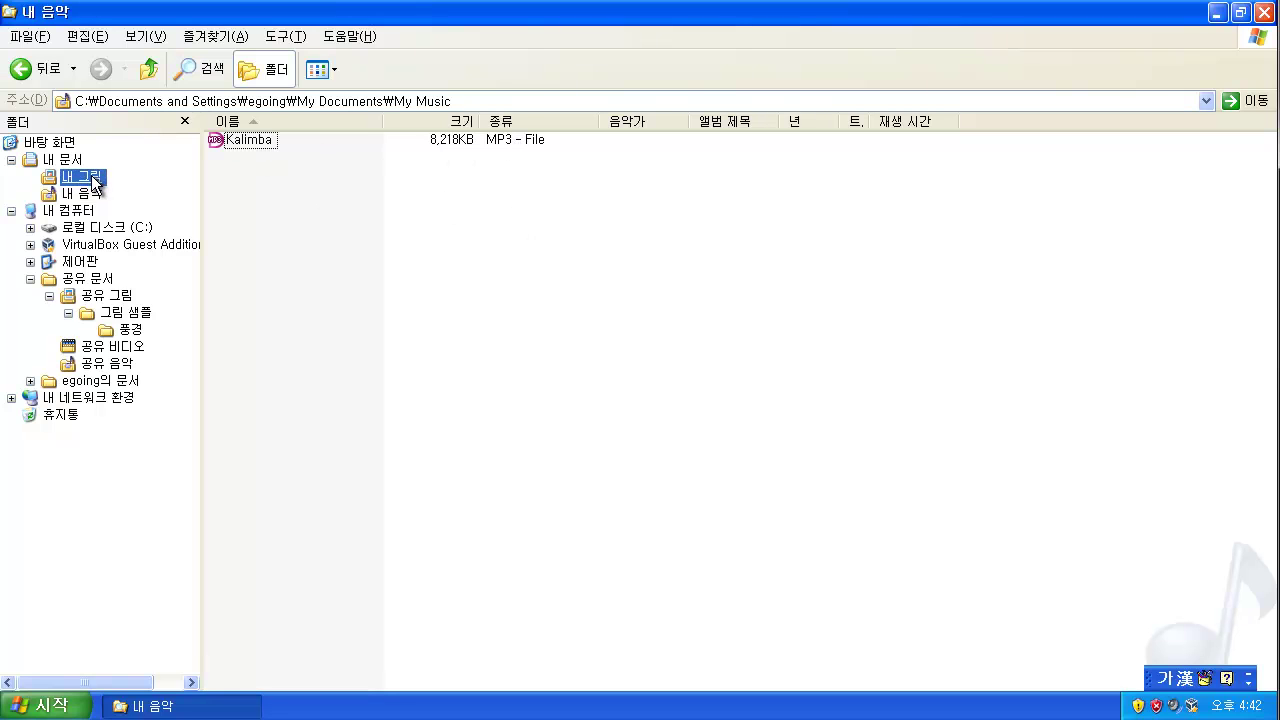
double_click(258, 177)
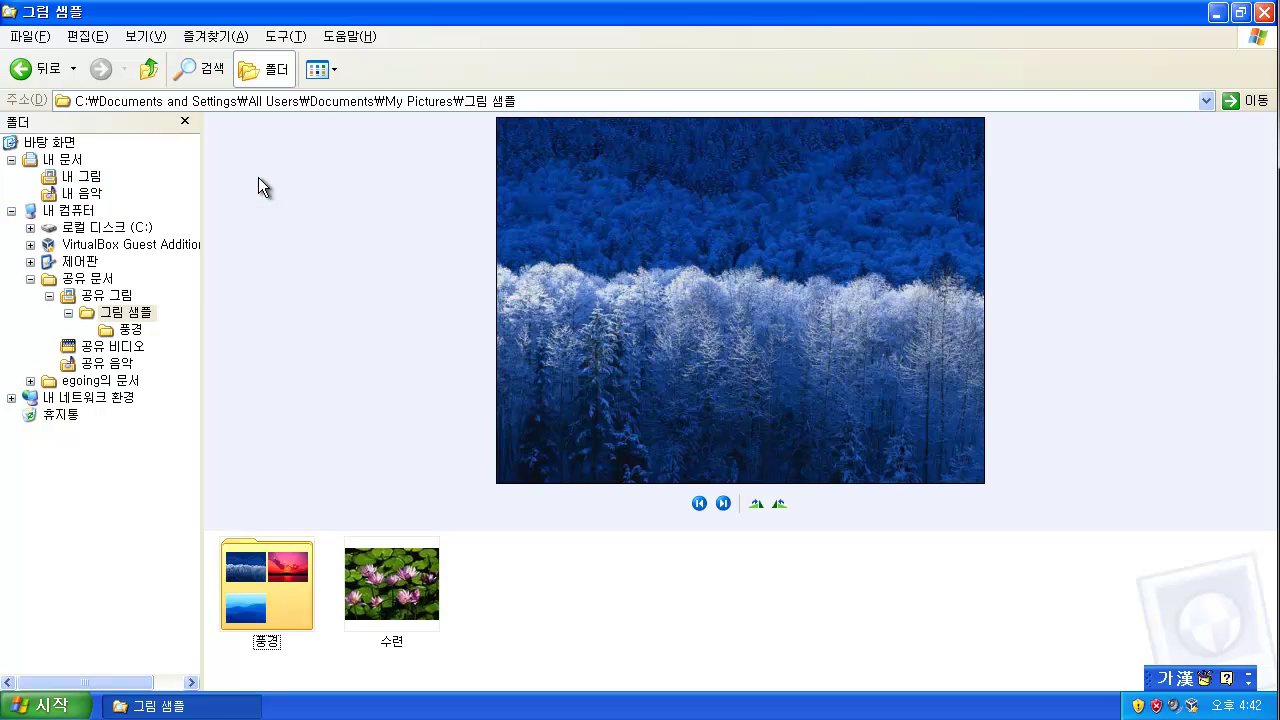
double_click(279, 552)
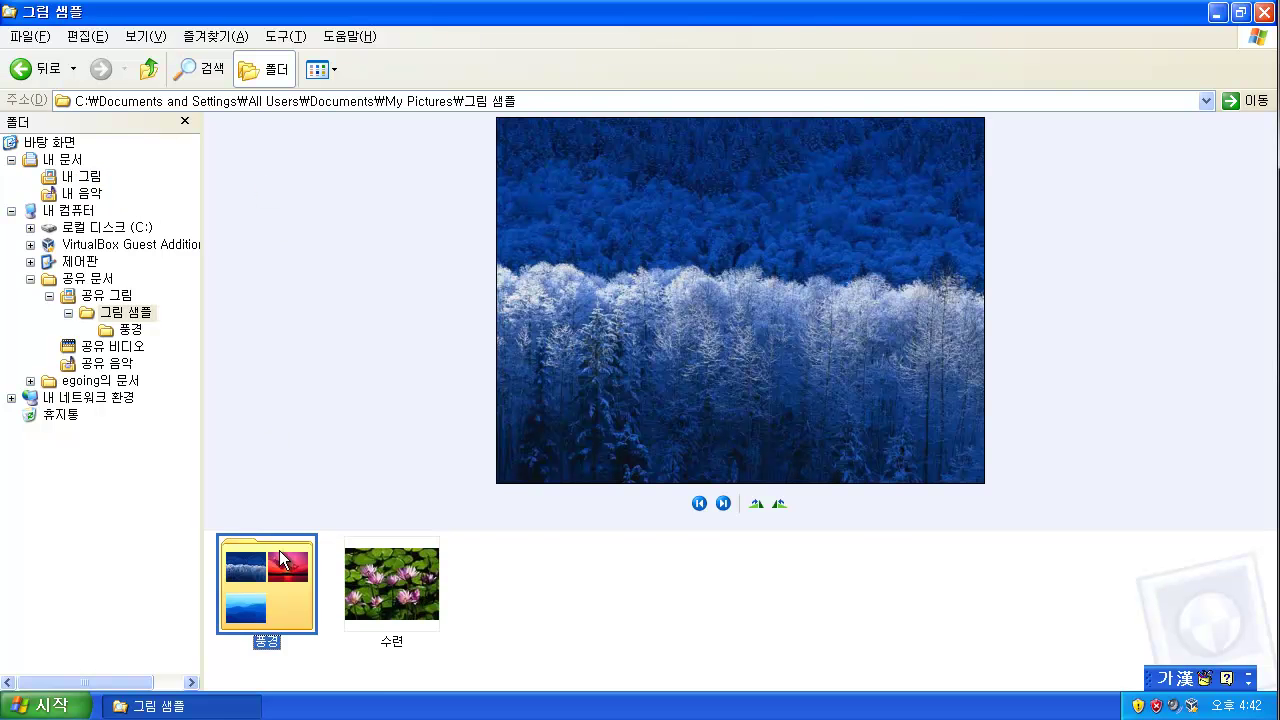
Step: Select 겨울, 석양 and 푸른 언덕 in turn and look over the display modes available for the 풍경 folder
click(242, 143)
click(242, 157)
click(255, 174)
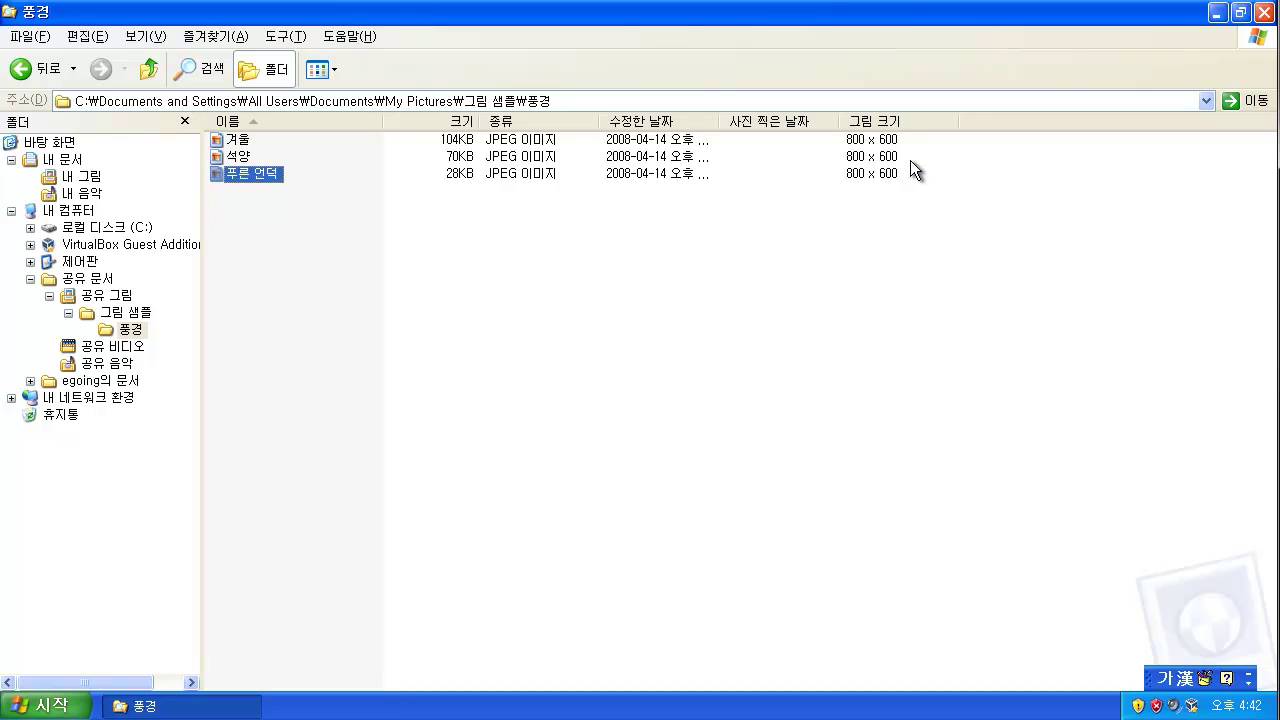
click(320, 69)
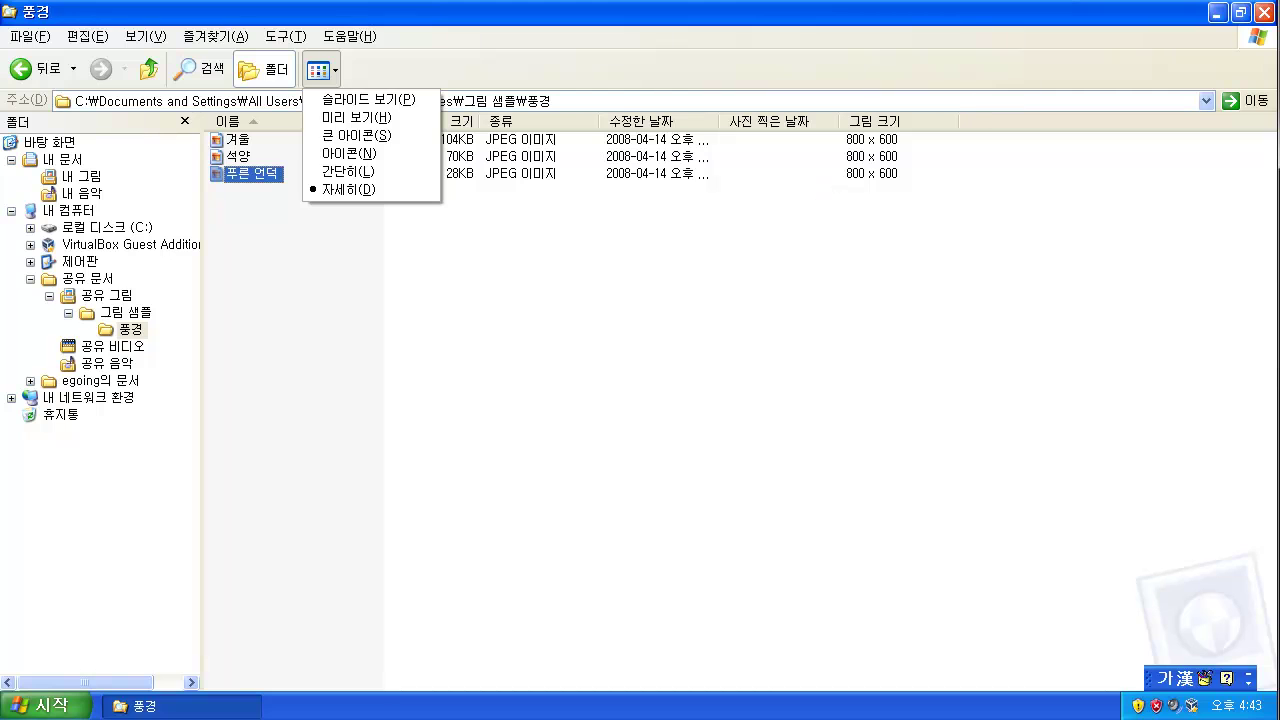
click(752, 262)
Step: Go back to 그림 샘플, preview the picture 수련, and create a new folder there
click(40, 68)
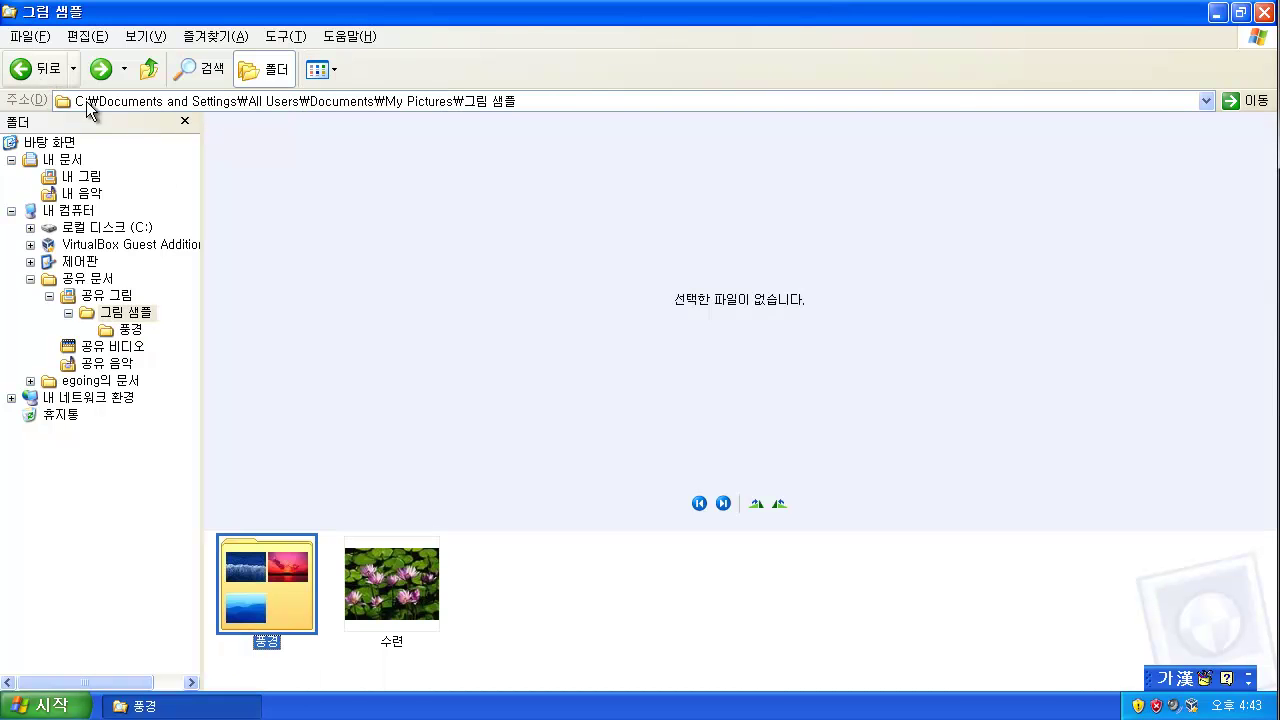
click(388, 624)
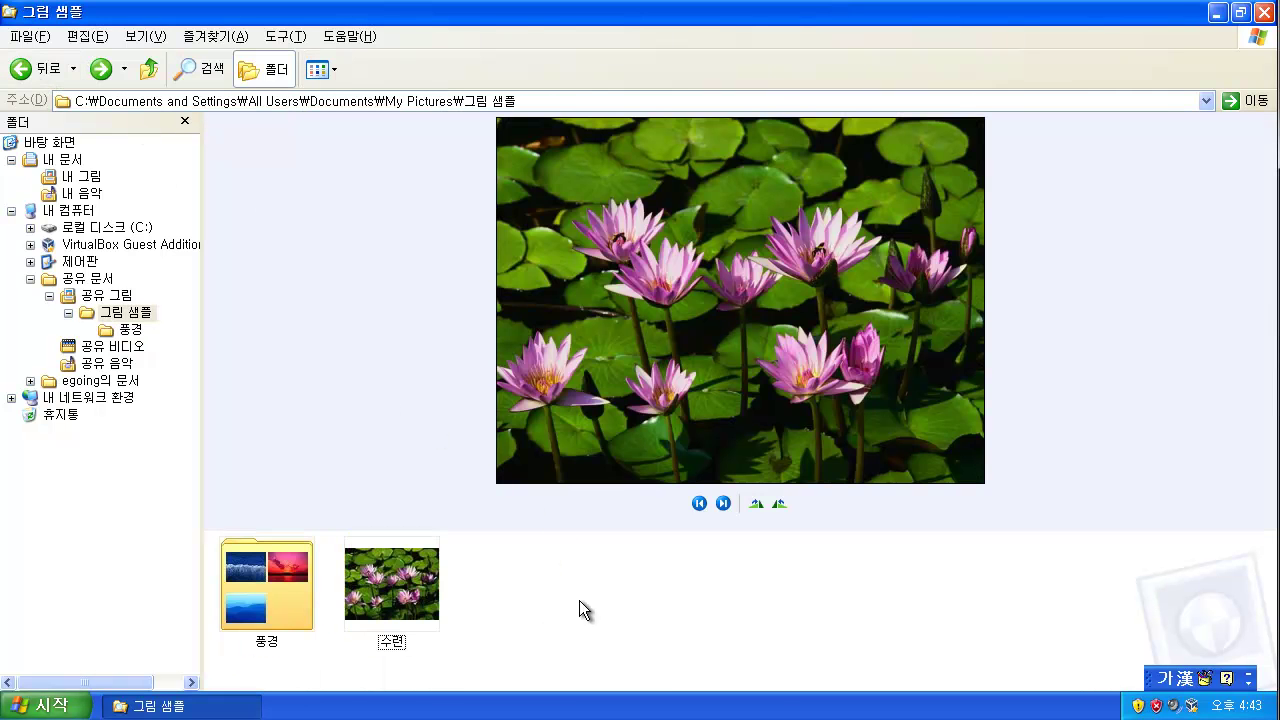
click(414, 591)
click(454, 591)
right_click(454, 591)
mouse_move(531, 553)
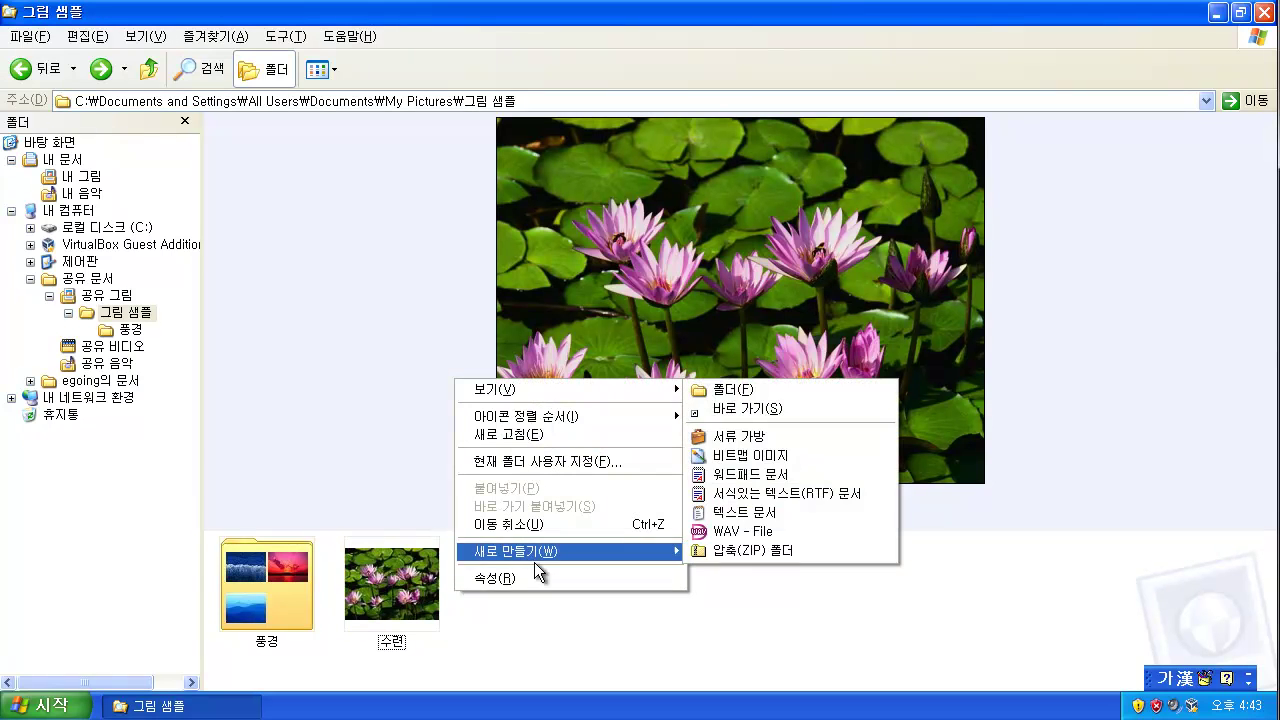
click(782, 393)
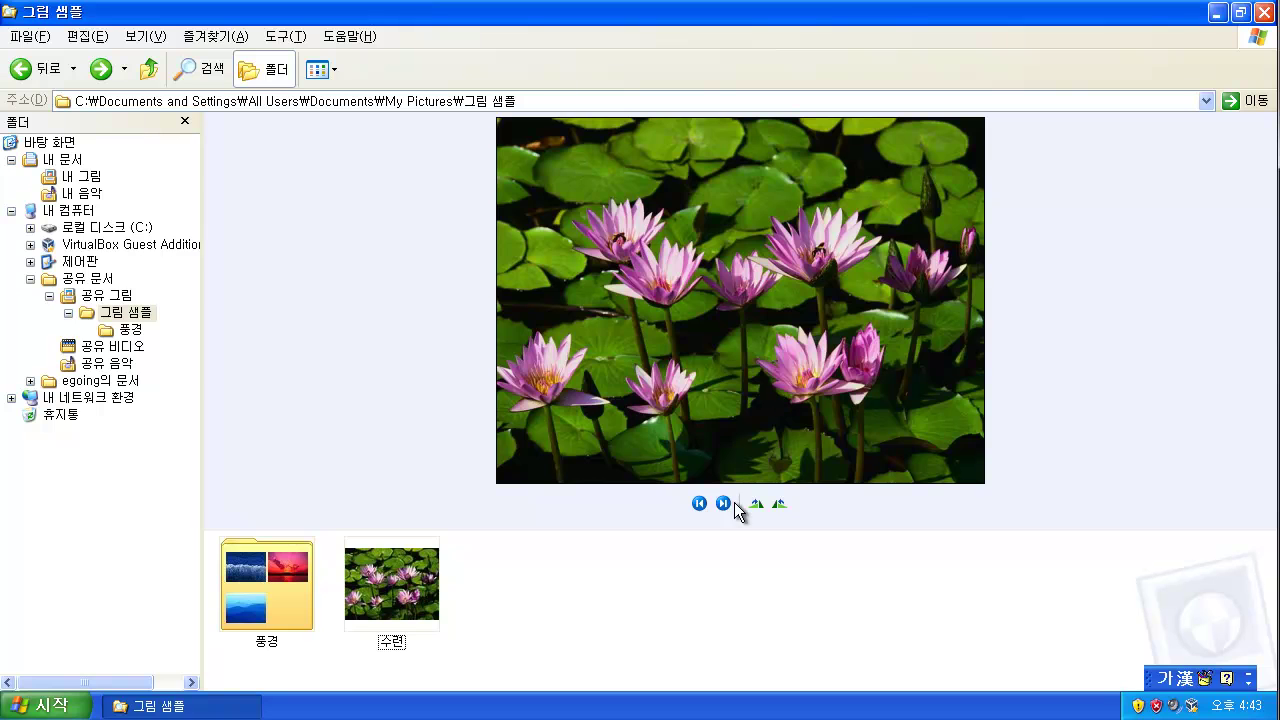
Step: Rename the new folder in 그림 샘플 as 식물
right_click(273, 605)
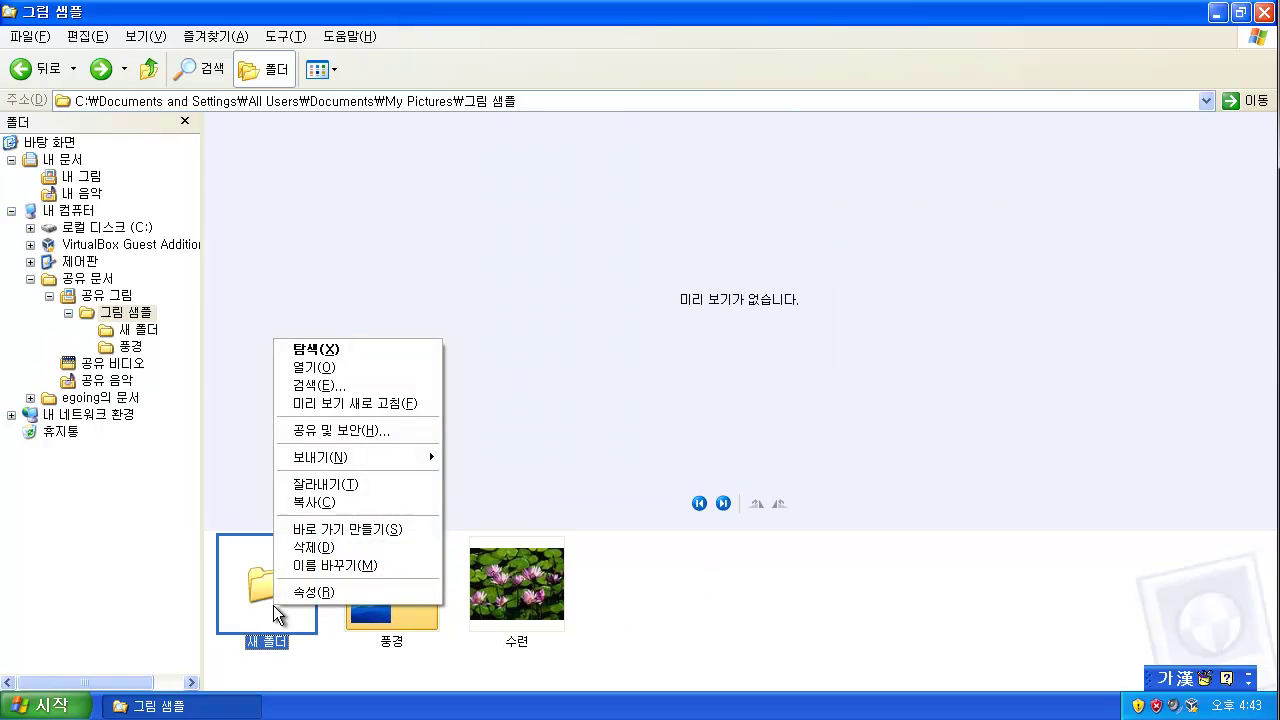
click(294, 623)
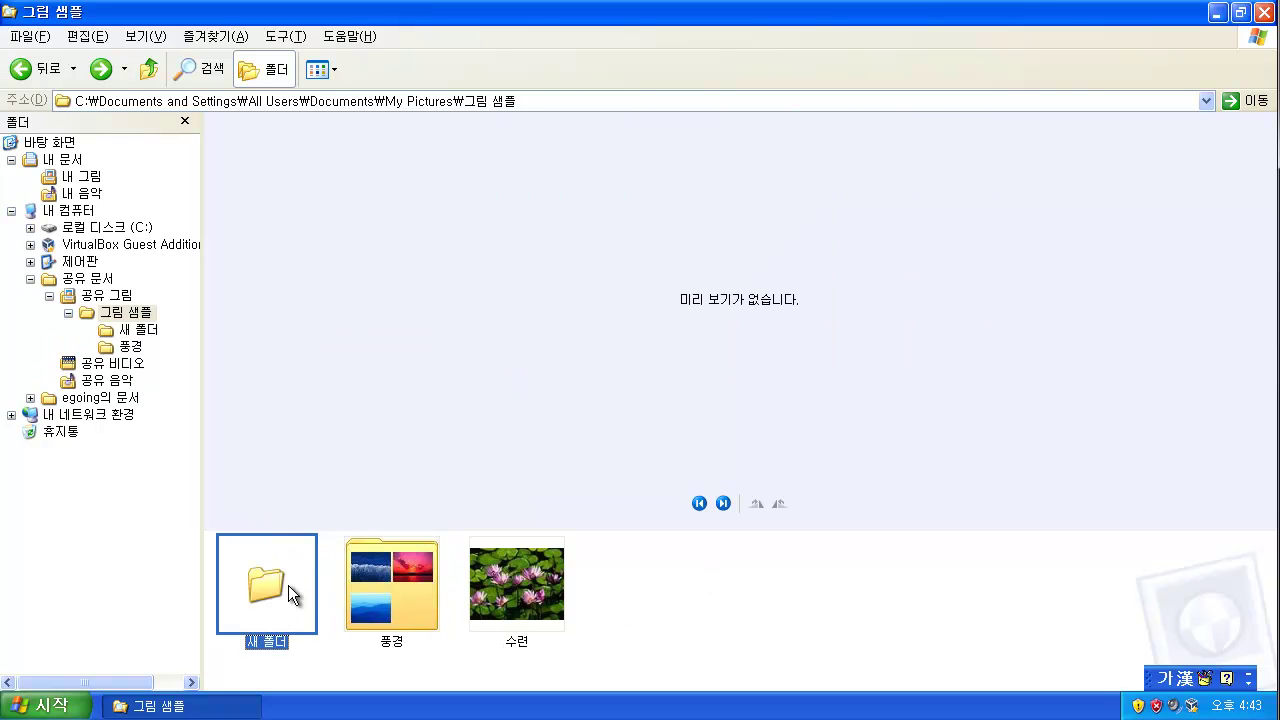
right_click(288, 585)
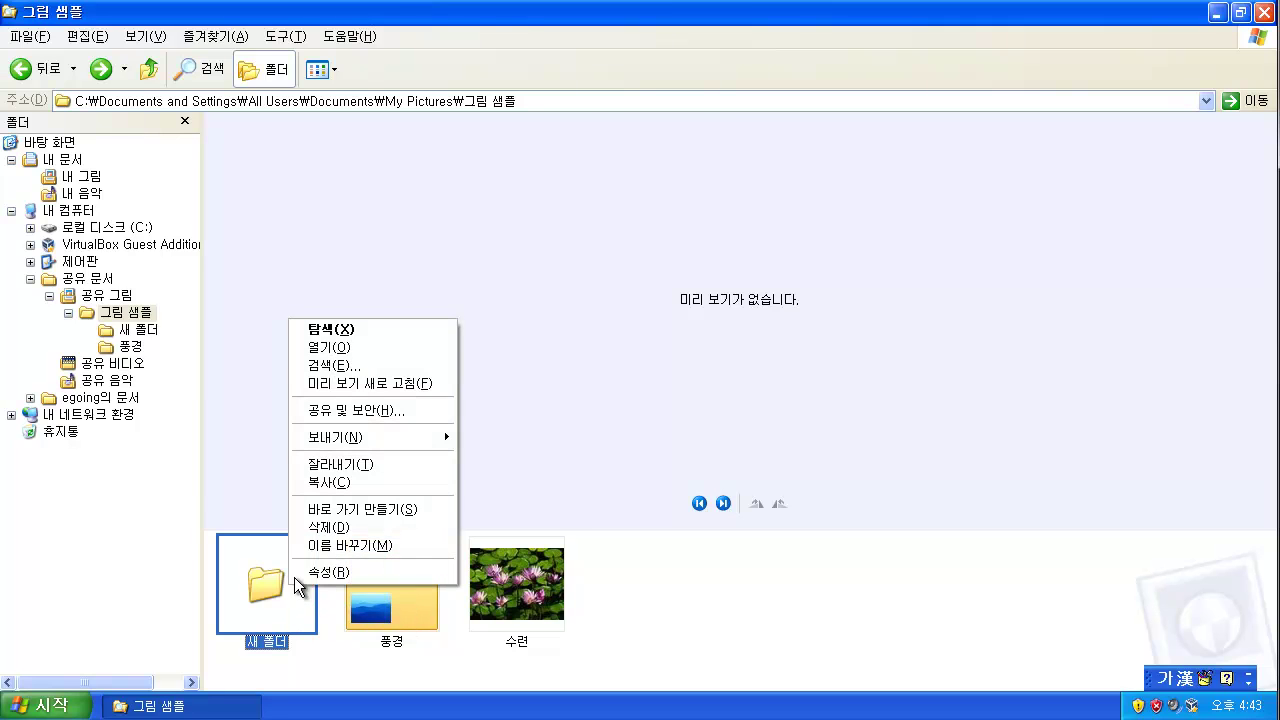
click(336, 545)
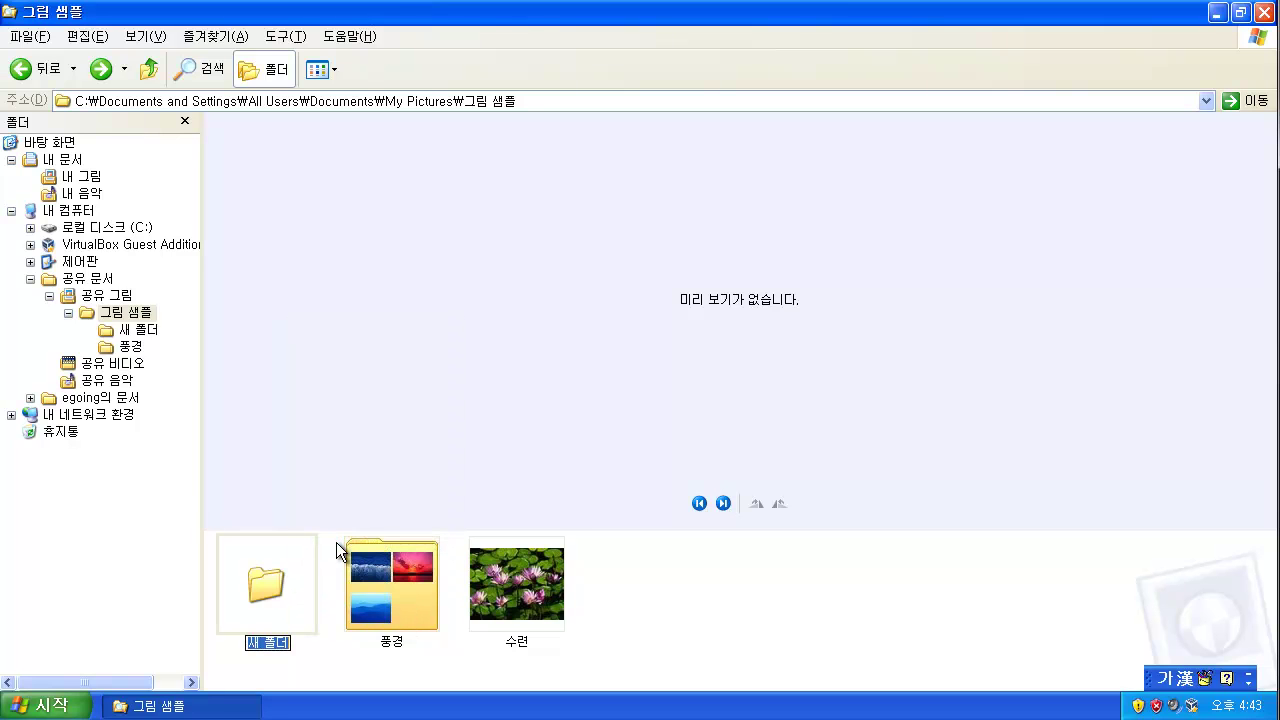
key(Hangul)
key(BackSpace)
key(Hangul)
text(식물)
key(Return)
click(606, 597)
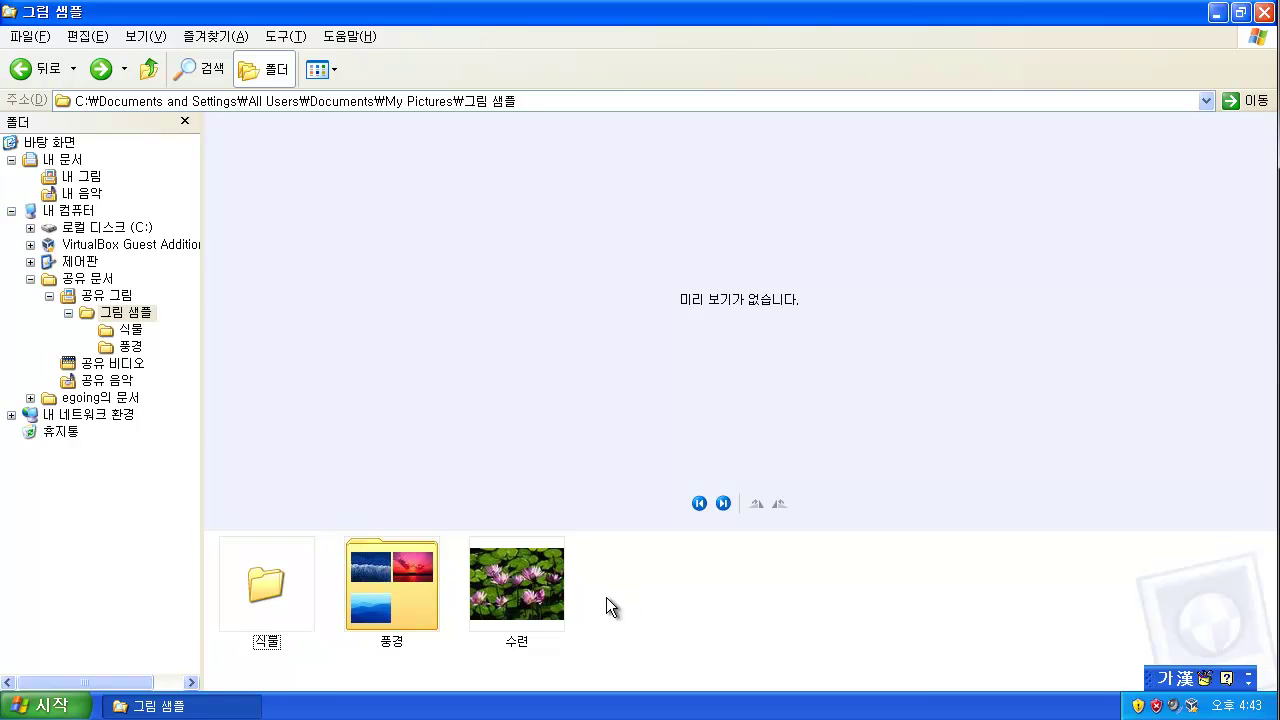
Step: Move the picture 수련 into the 식물 folder and open that folder
click(256, 602)
click(623, 616)
click(535, 583)
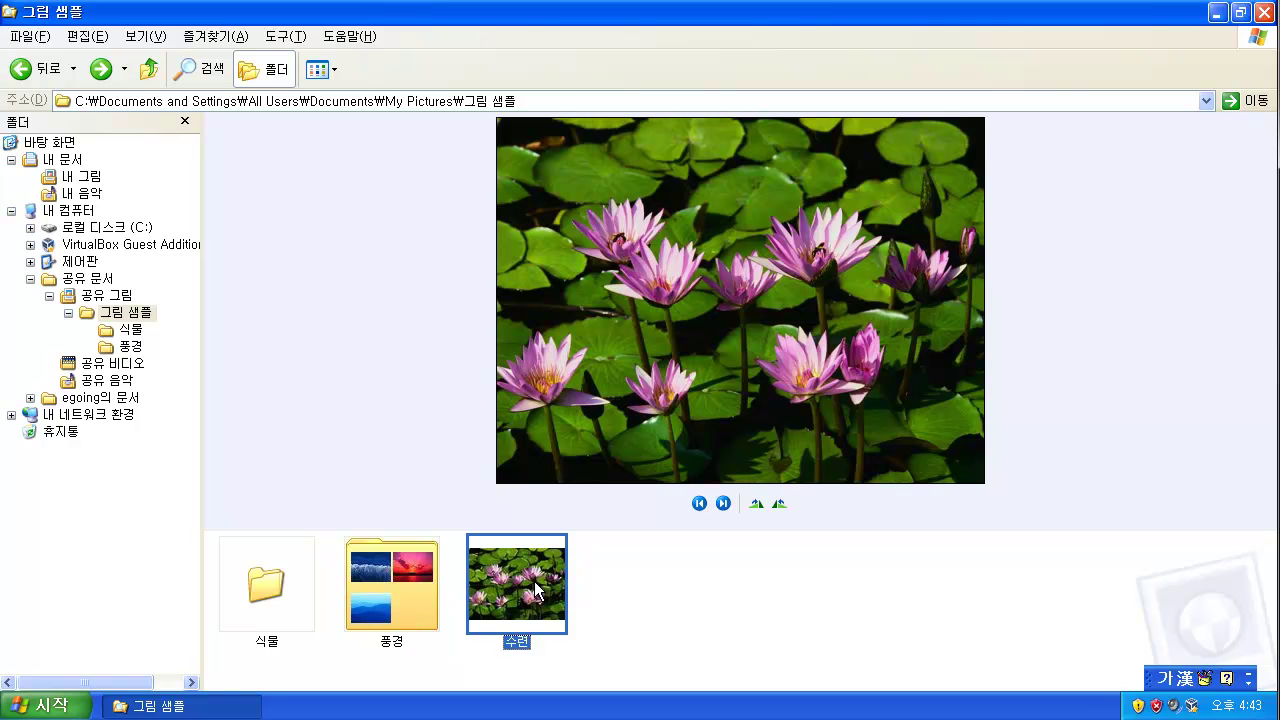
drag(535, 590, 264, 588)
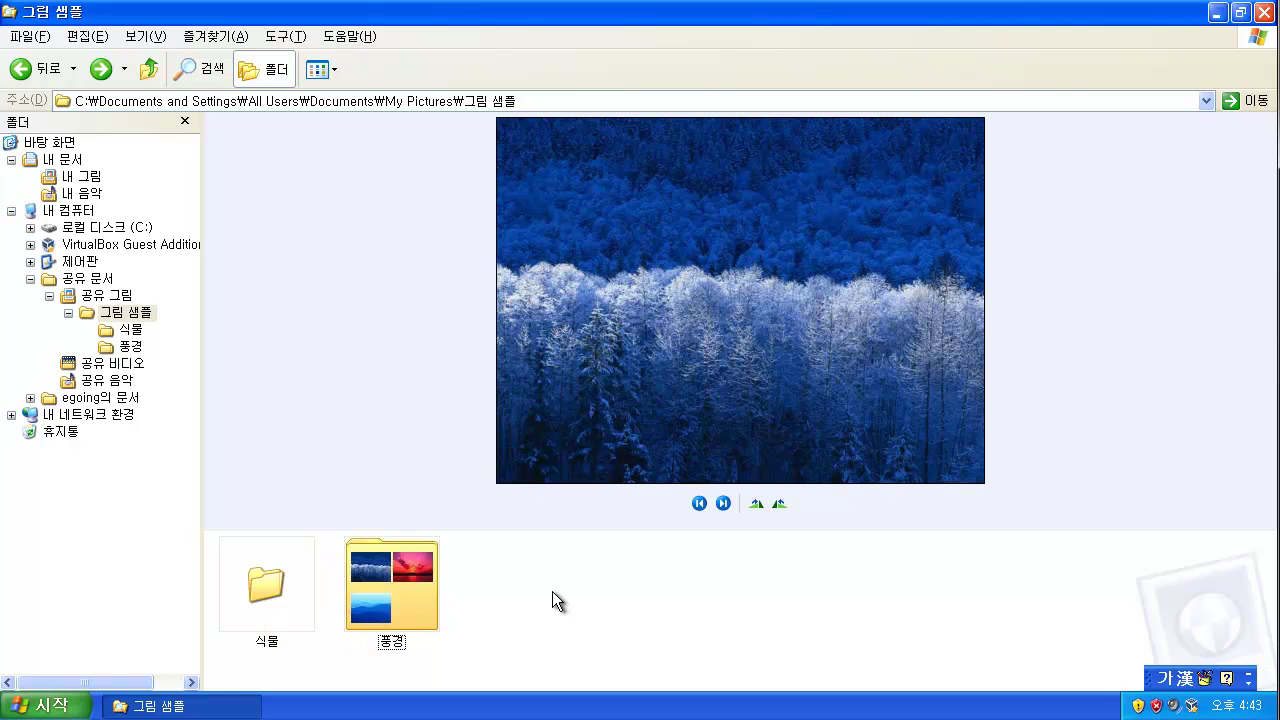
double_click(272, 593)
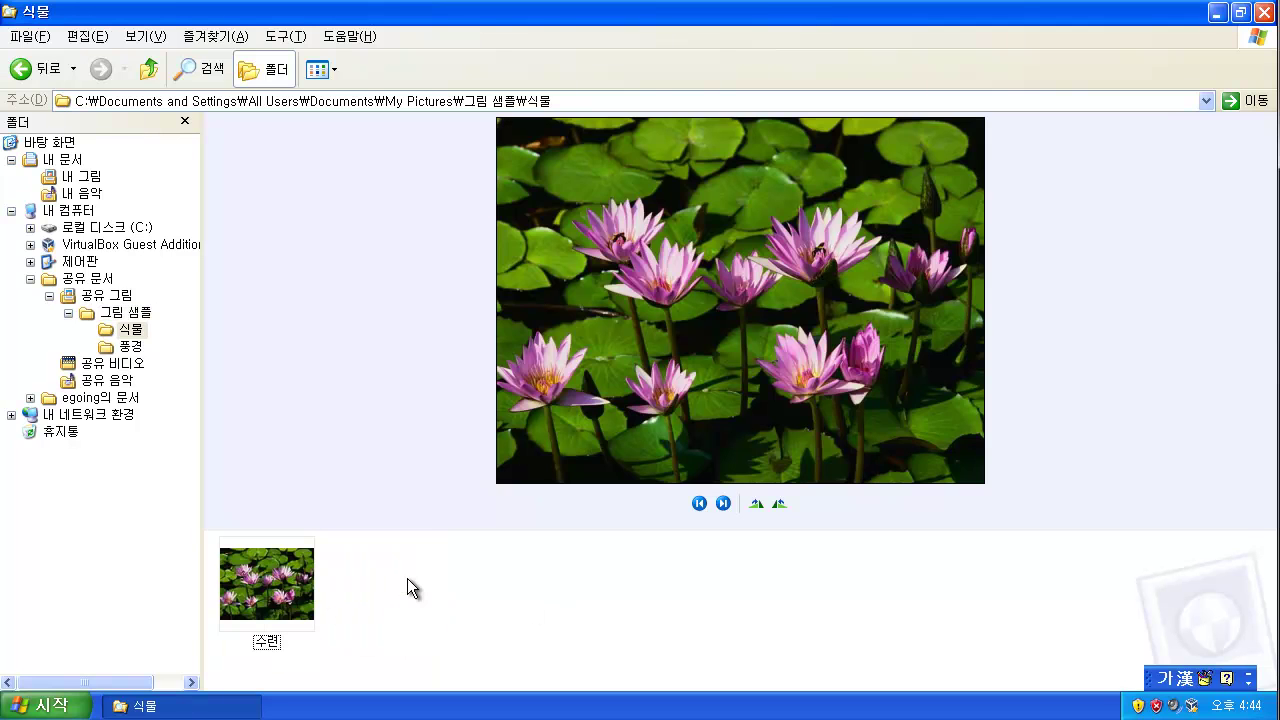
Step: Go back to 그림 샘플, open the 풍경 folder, and create a folder named 산 in it
key(alt+Left)
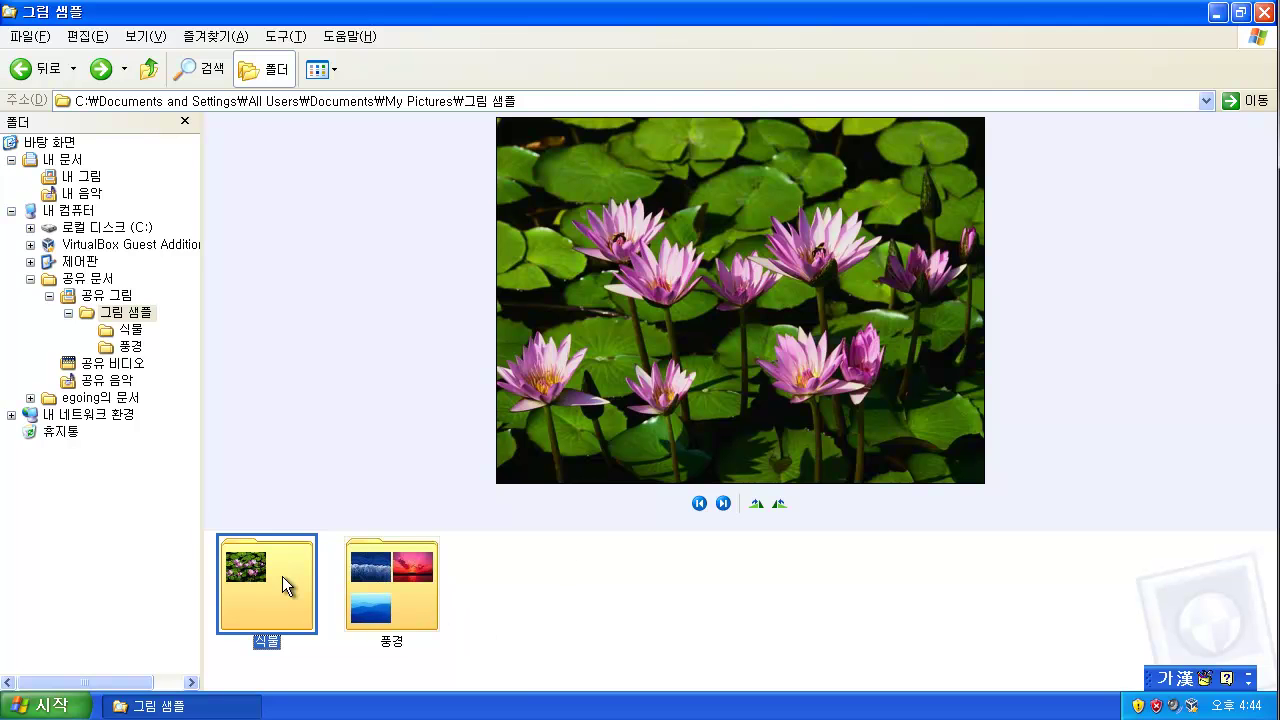
double_click(408, 579)
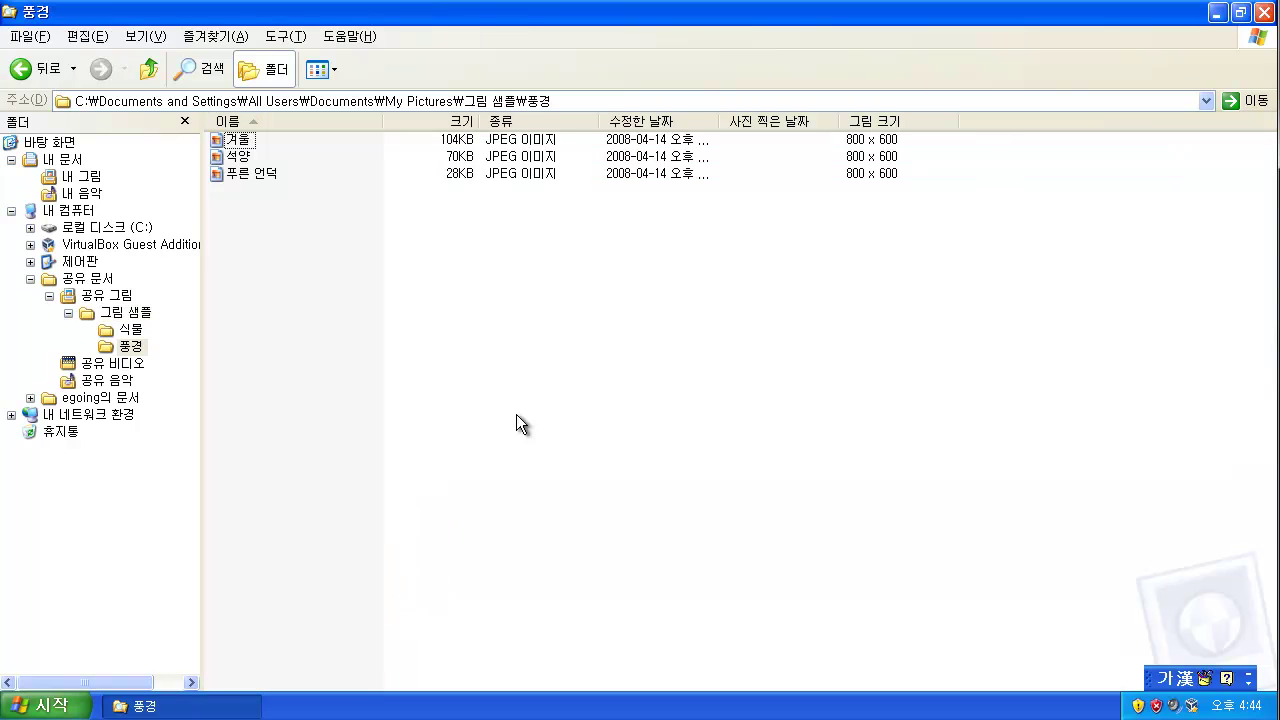
right_click(524, 363)
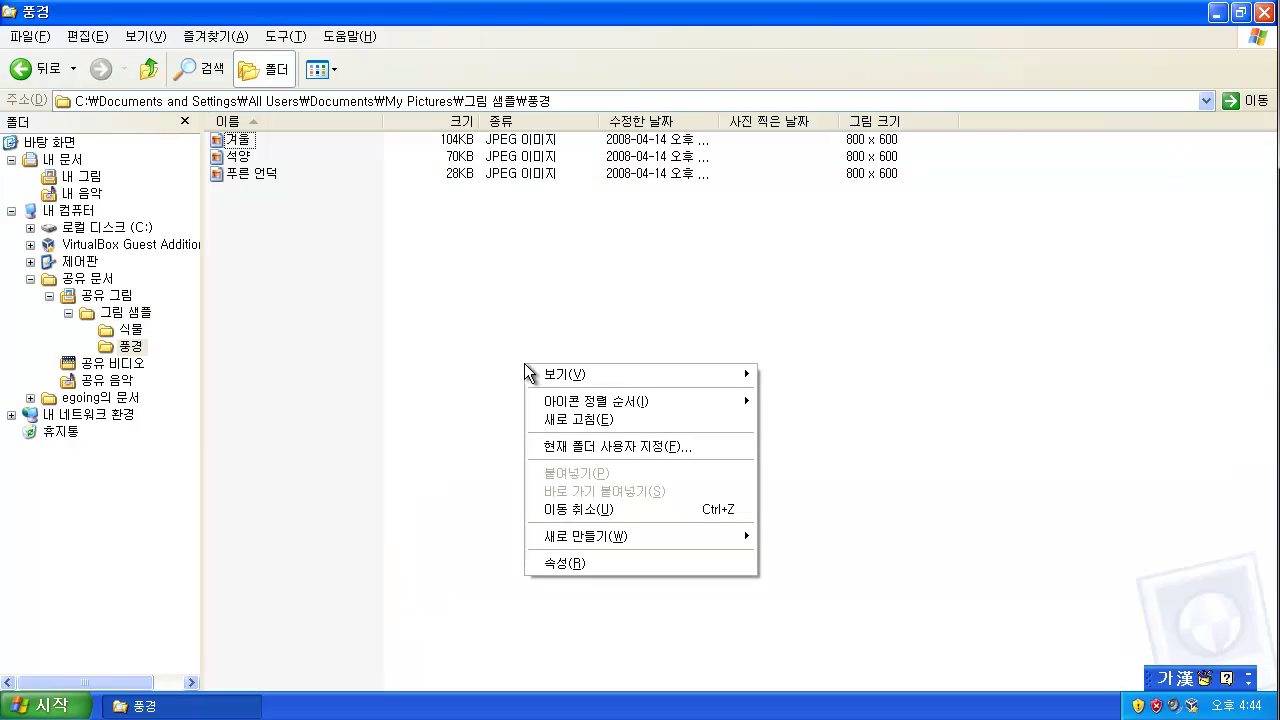
mouse_move(600, 538)
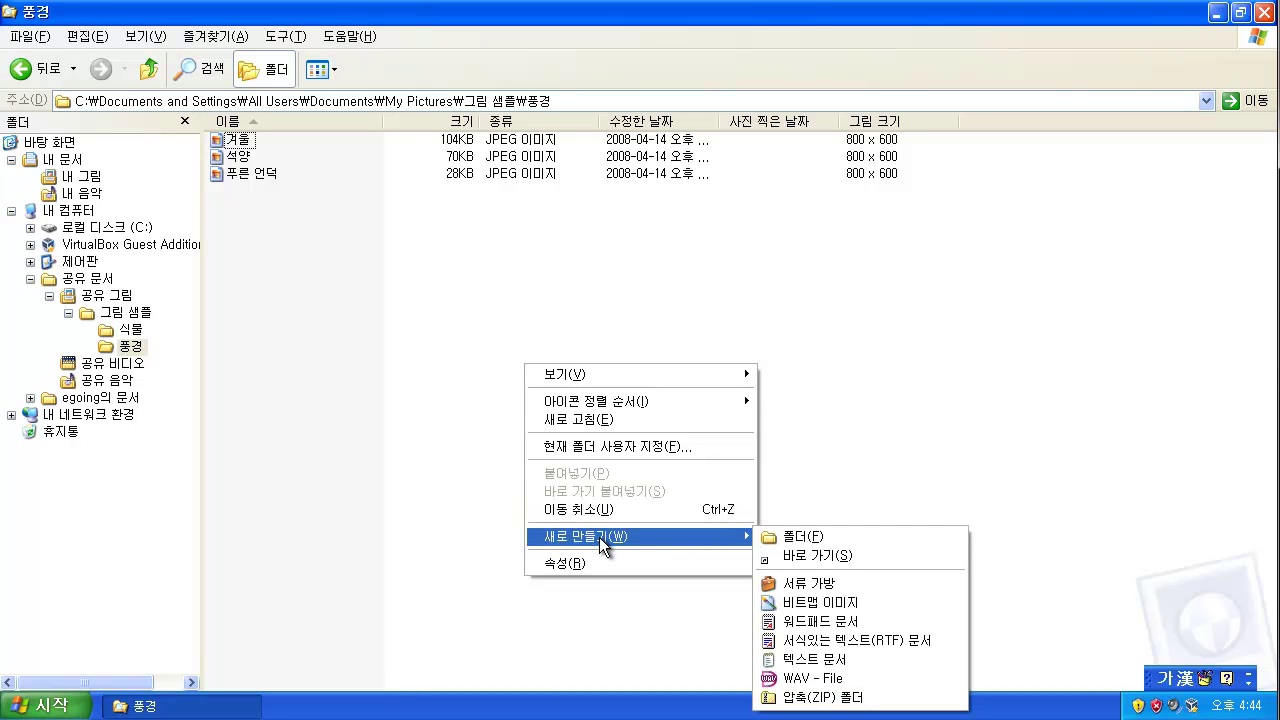
click(808, 538)
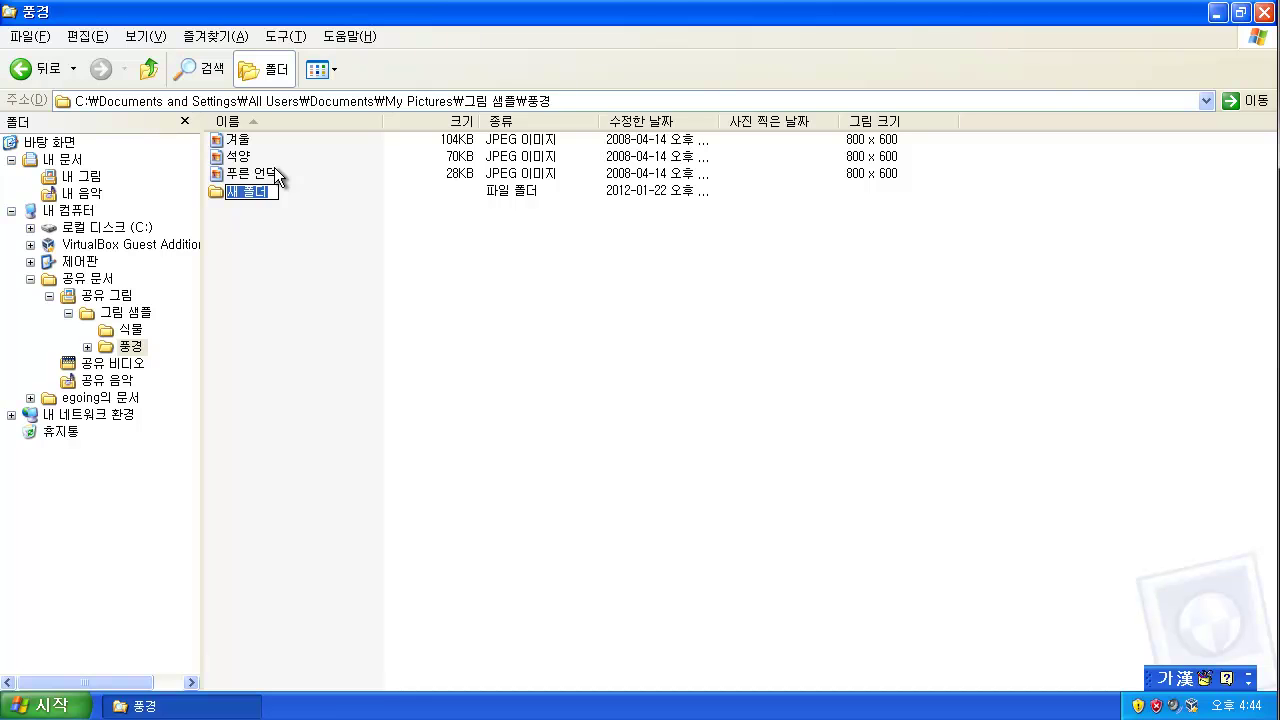
text(산)
key(Return)
Step: View the picture 겨울 in the picture viewer, close it, and move 겨울 into the 산 folder, opening that folder
double_click(237, 141)
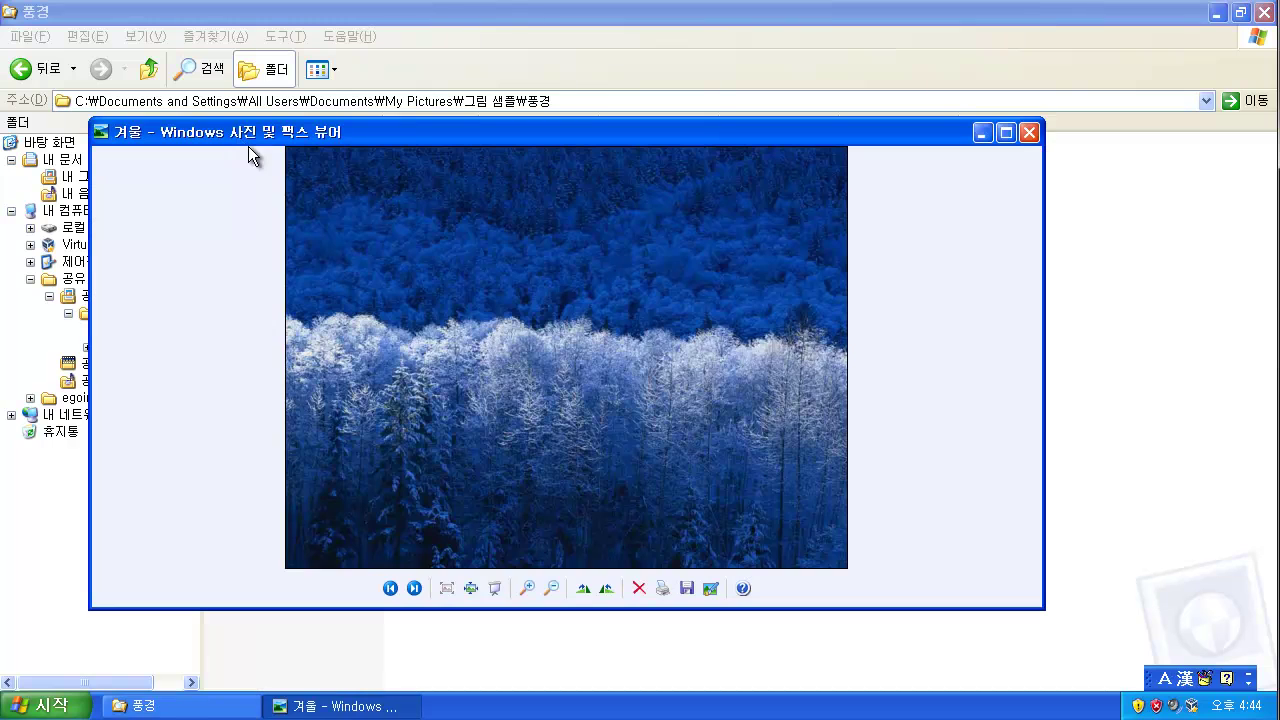
click(1030, 131)
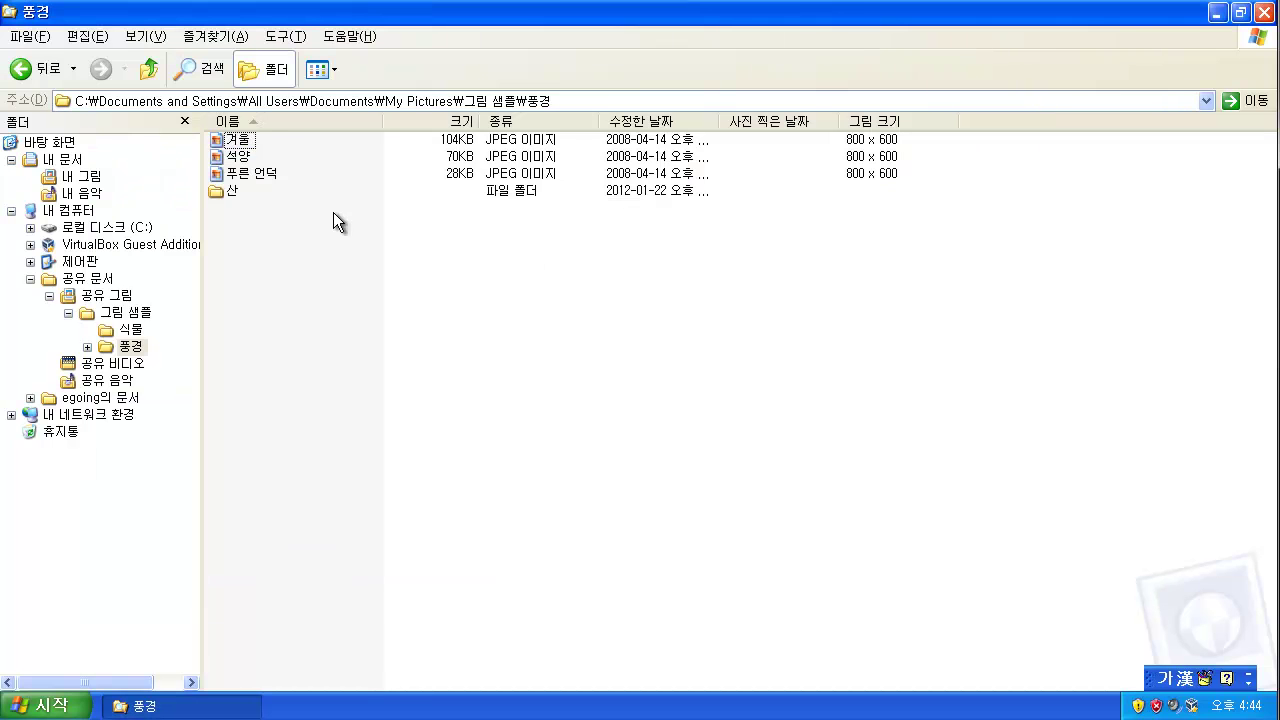
drag(240, 141, 236, 200)
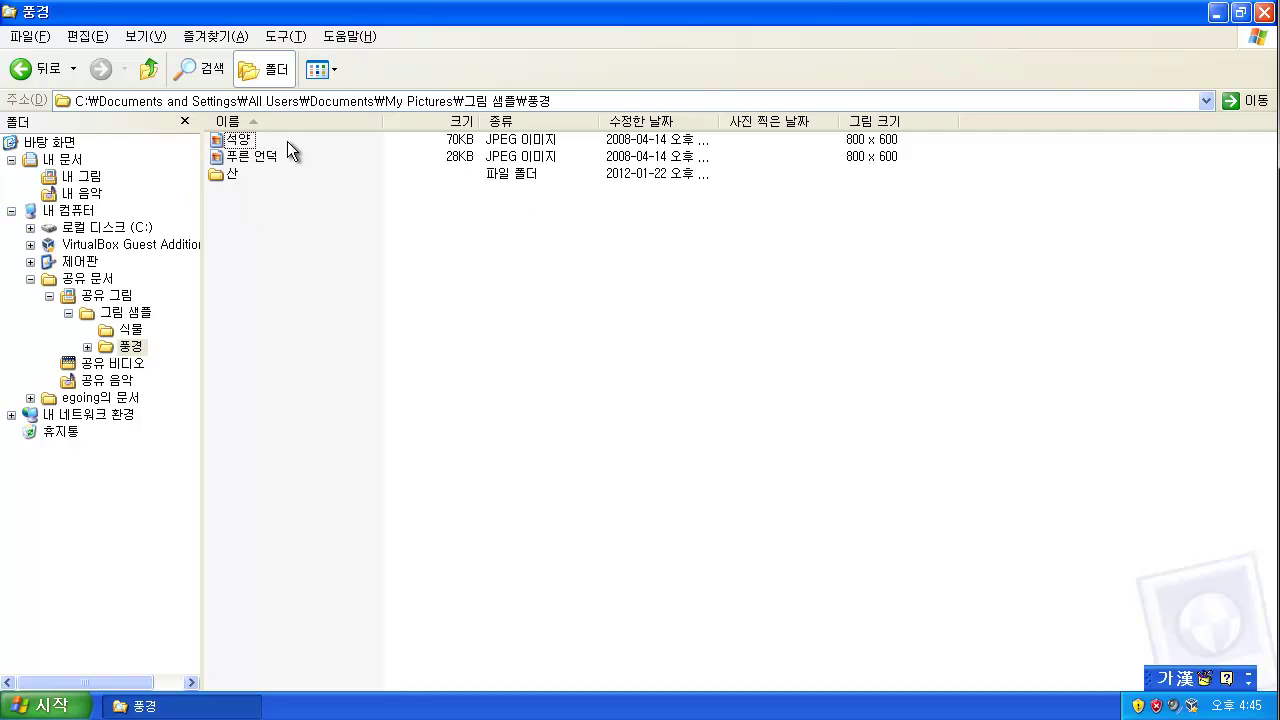
double_click(218, 172)
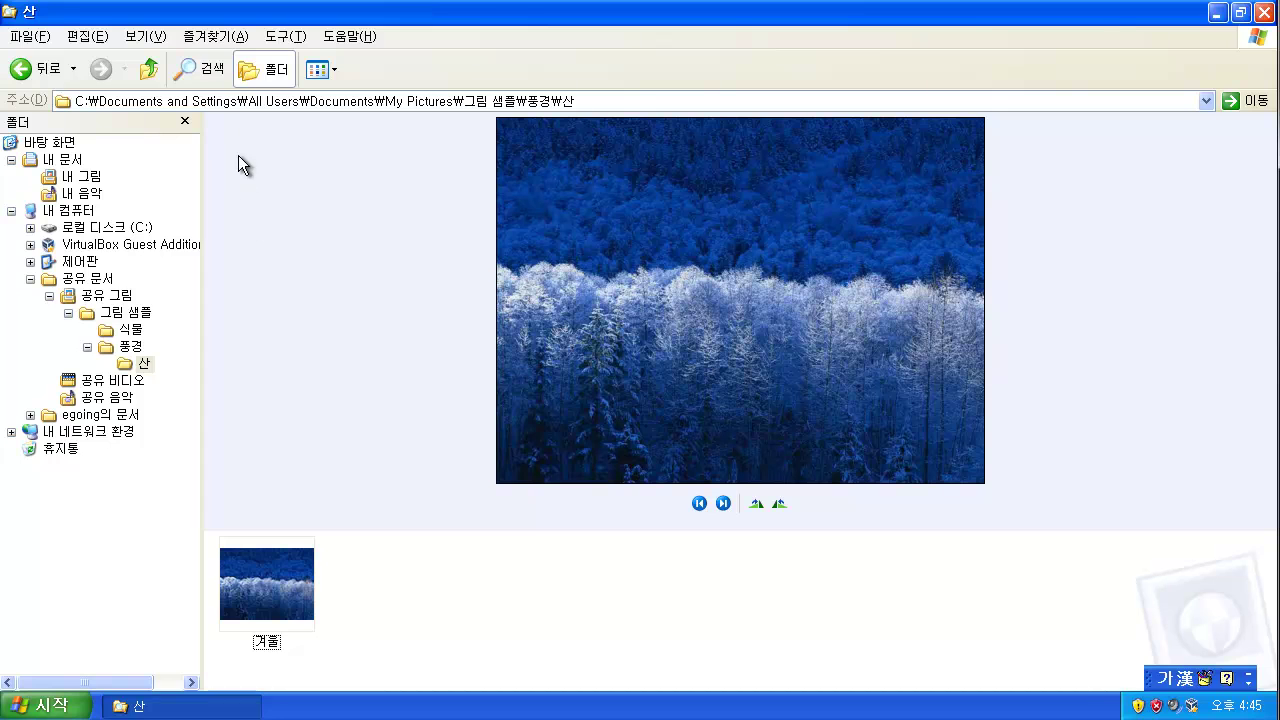
Step: Go back up to 그림 샘플, then reopen 풍경 and its subfolder 산
click(56, 69)
click(56, 69)
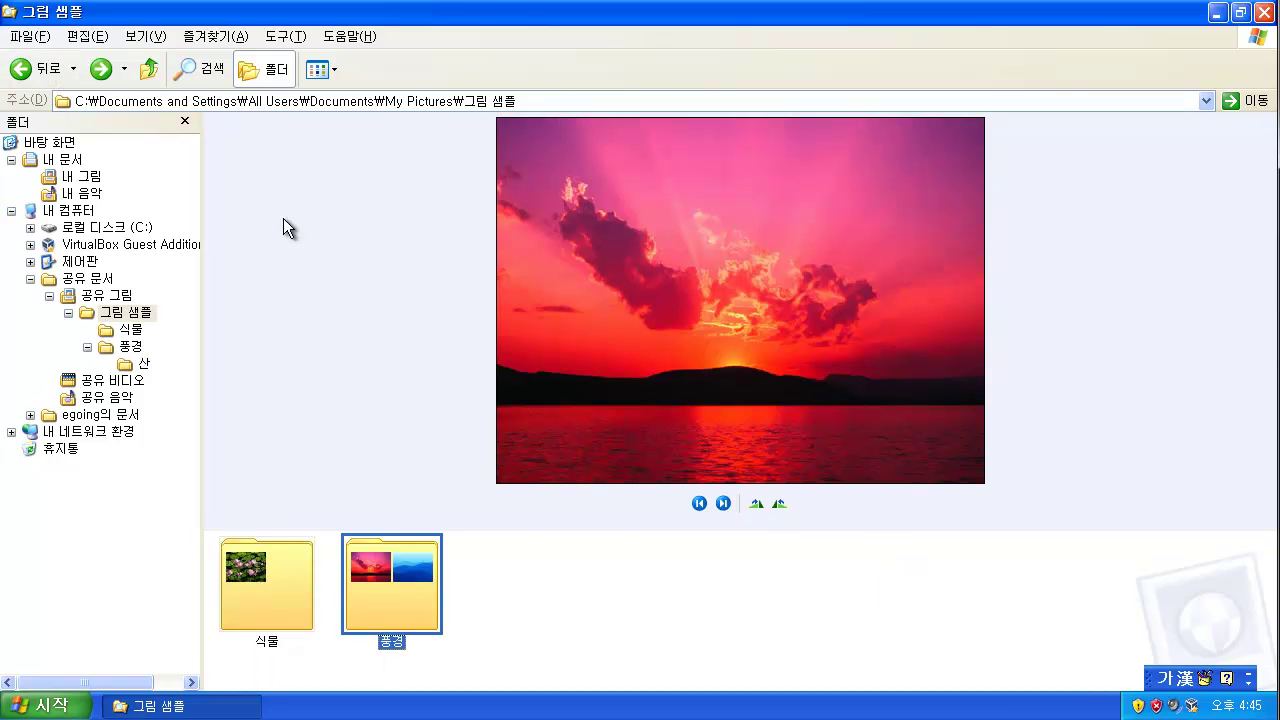
double_click(423, 615)
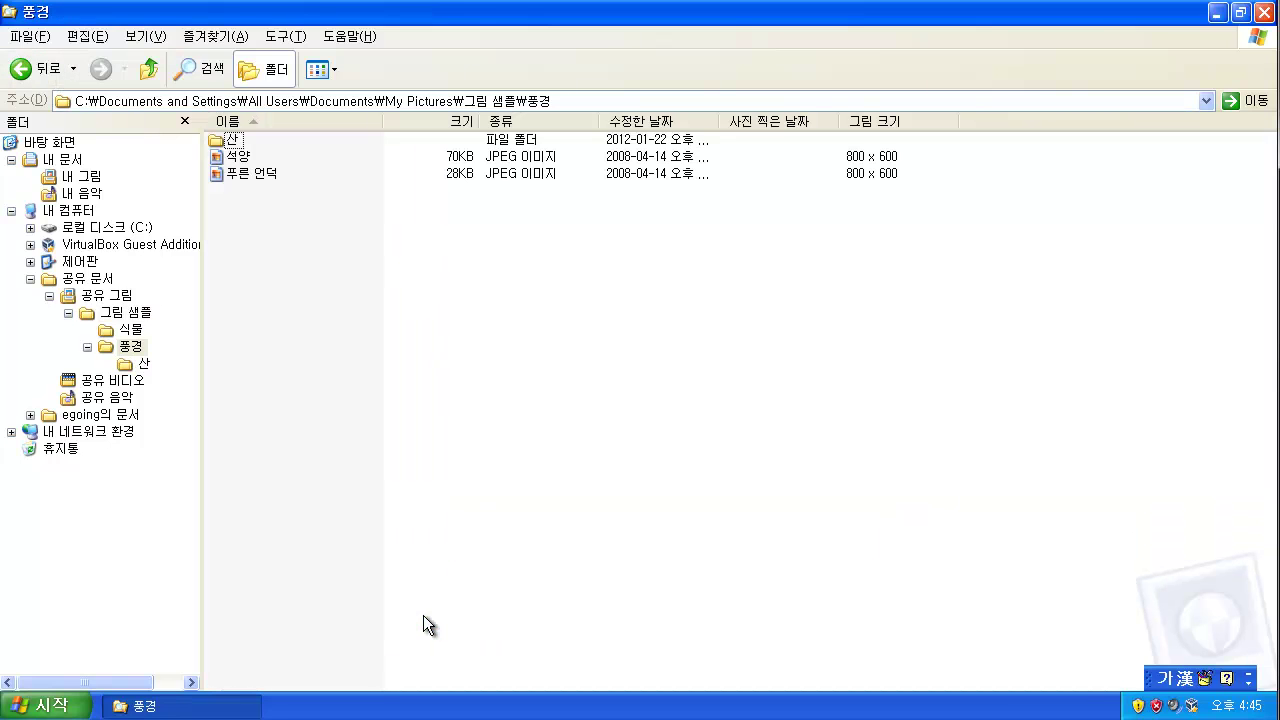
double_click(232, 141)
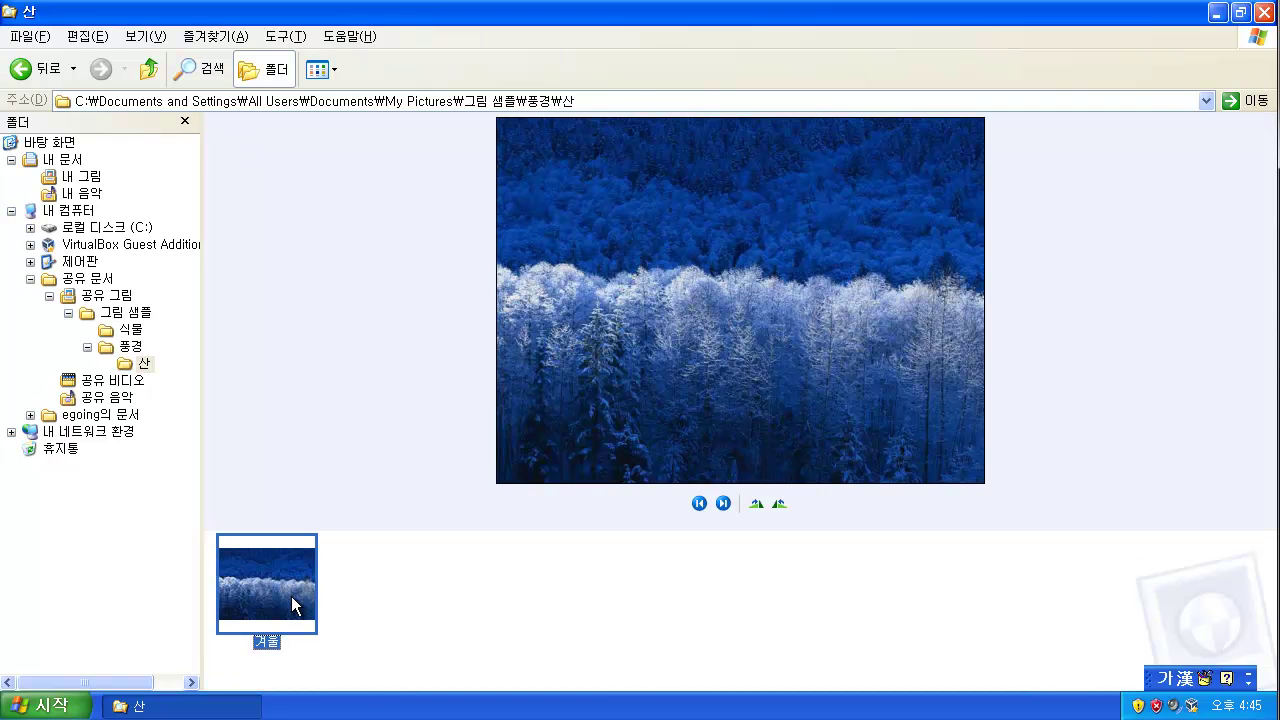